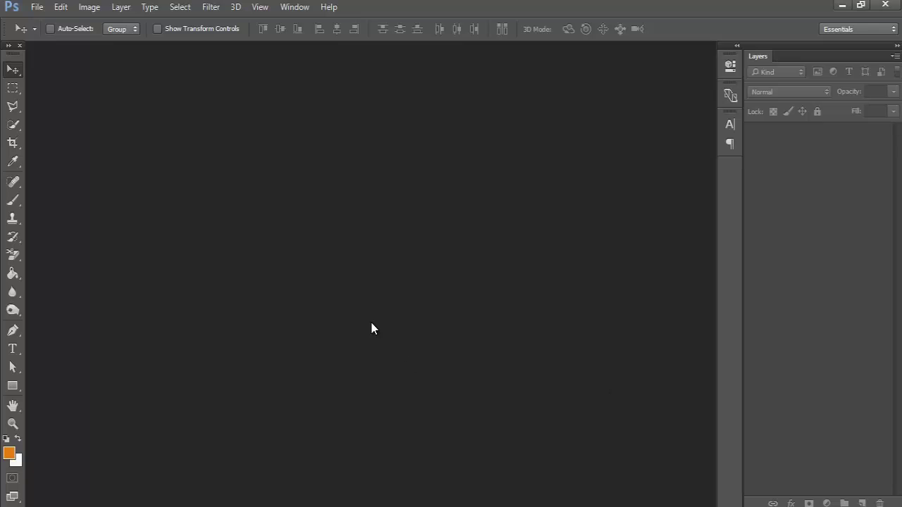
Open roberto-nickson-48063 from the V 04 folder in Ind Video Stock.
key("ctrl+o")
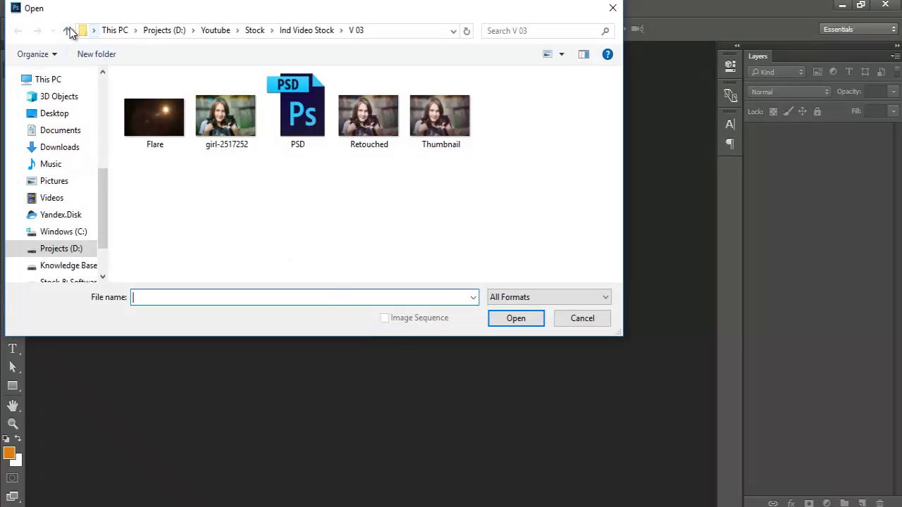
left_click(68, 31)
double_click(154, 139)
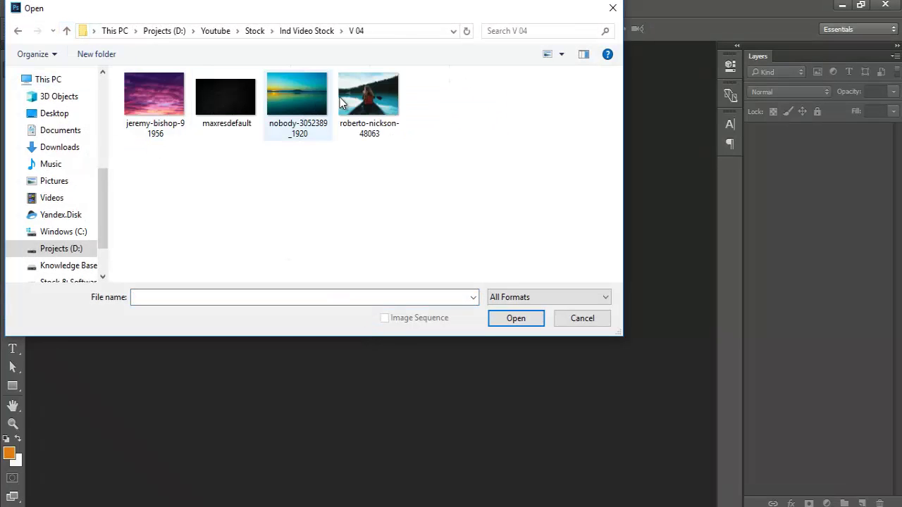
left_click(344, 97)
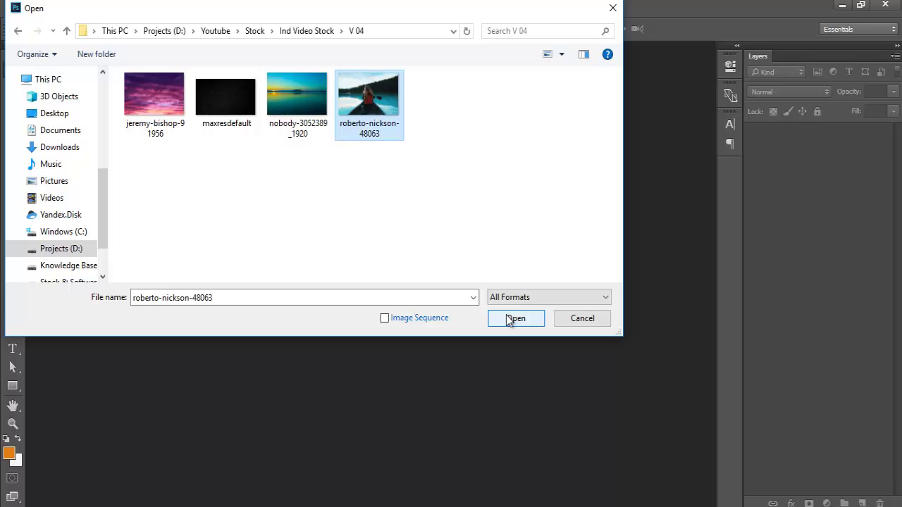
left_click(510, 319)
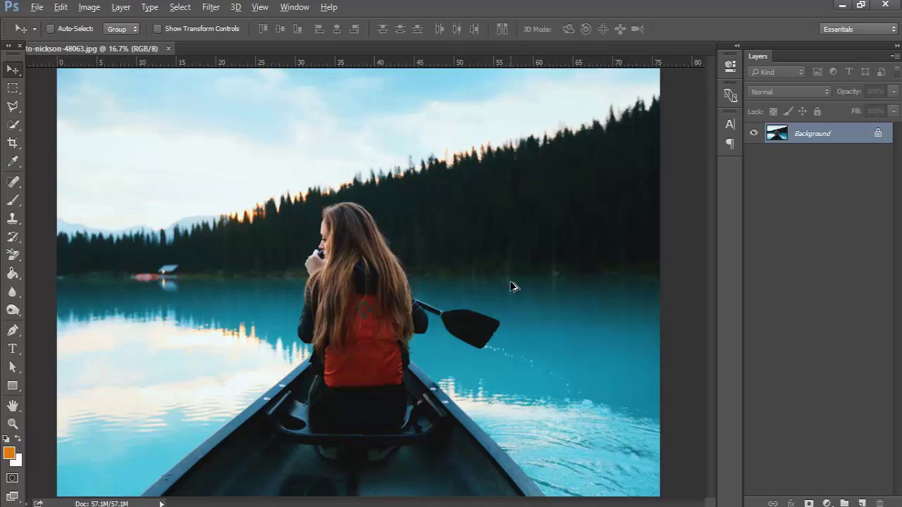
Zoom in on the woman and canoe and switch to the Quick Selection tool.
key("ctrl+0")
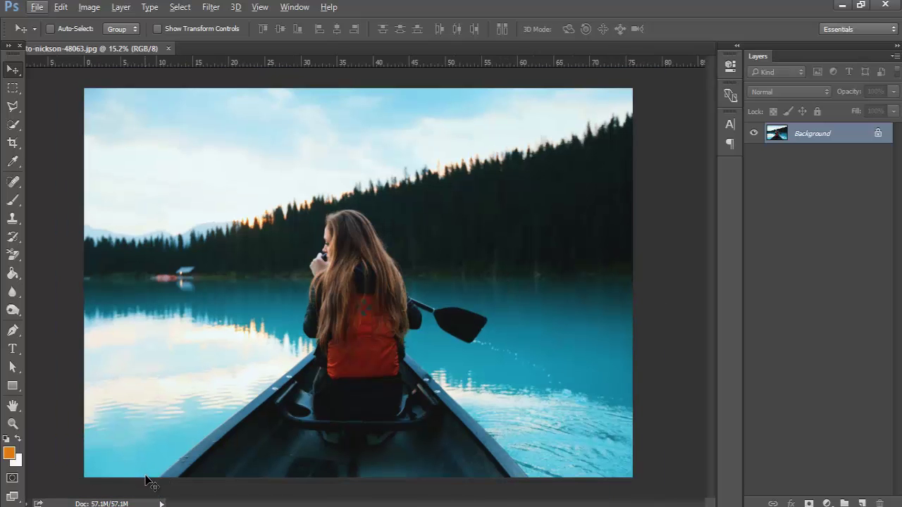
mouse_move(148, 483)
left_mouse_down()
mouse_move(210, 446)
mouse_move(162, 386)
left_mouse_up()
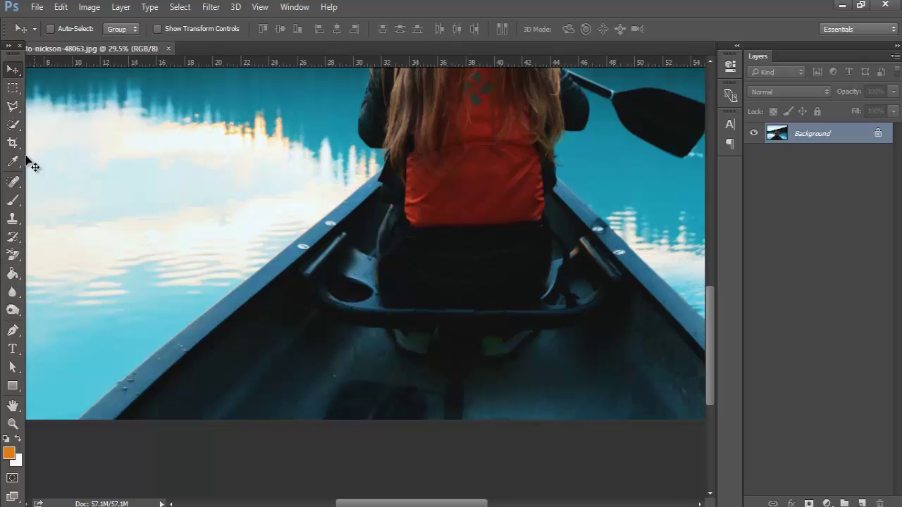
left_click(13, 124)
scroll(188, 330, "down", 2)
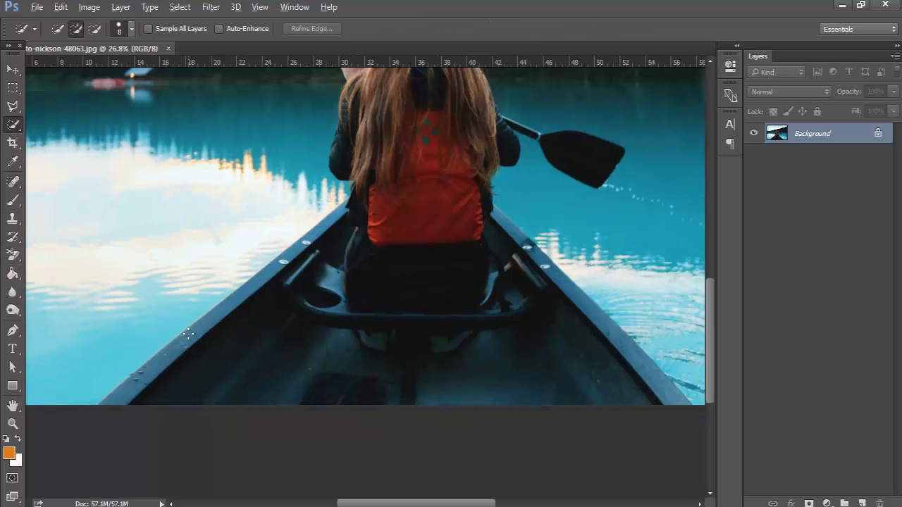
scroll(183, 338, "down", 3)
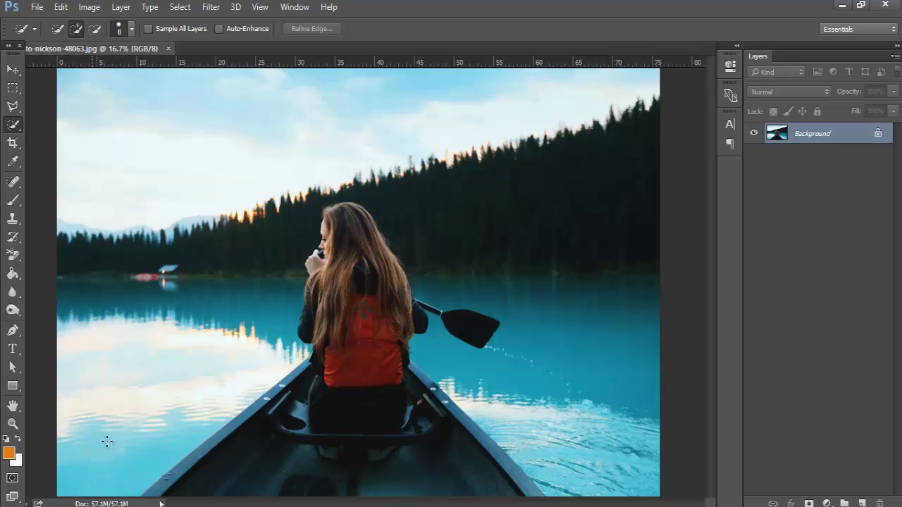
Paint the lower-left water, treeline, sky, right treeline and lower-right water into the selection.
left_click_drag(107, 441, 144, 382)
left_click_drag(188, 275, 235, 181)
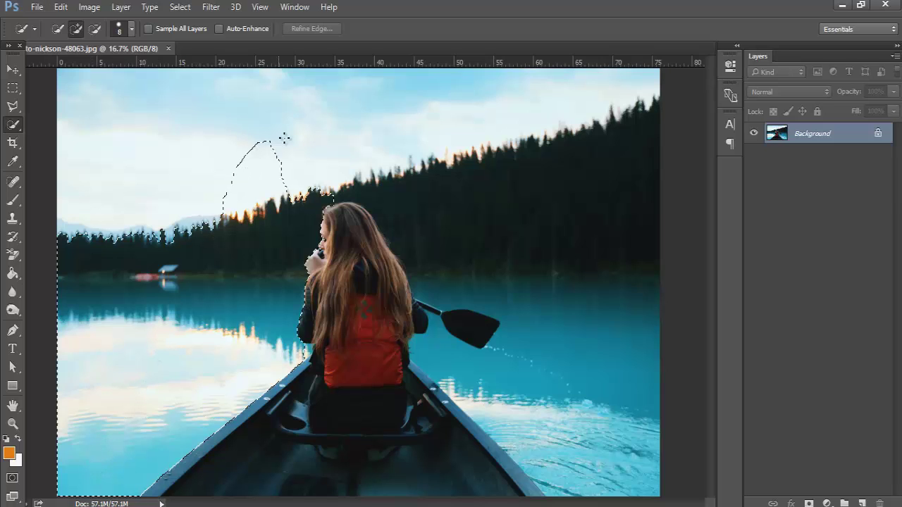
left_click_drag(285, 138, 215, 111)
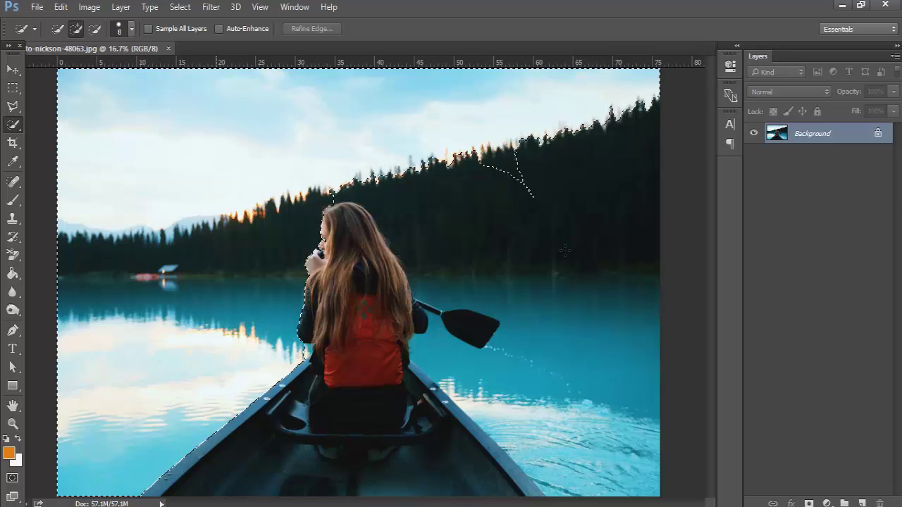
left_click_drag(565, 251, 586, 354)
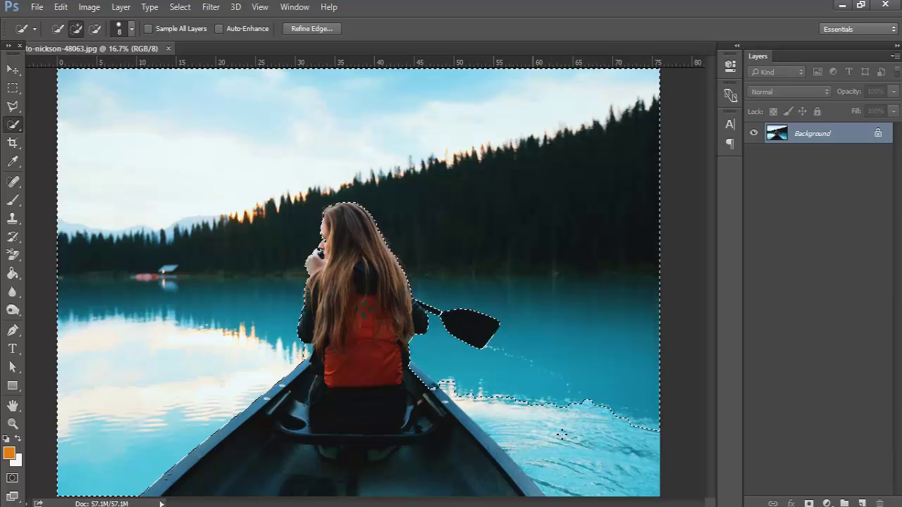
left_click_drag(562, 435, 632, 493)
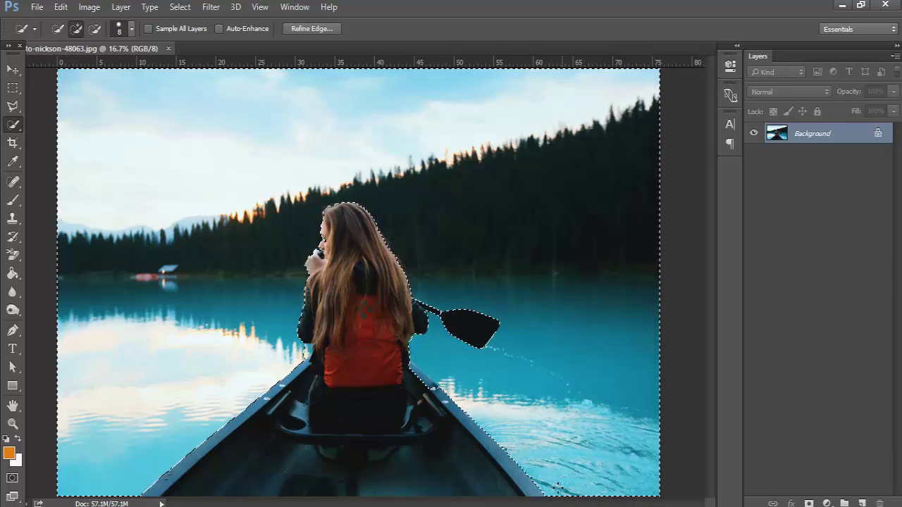
scroll(426, 384, "up", 3, "alt")
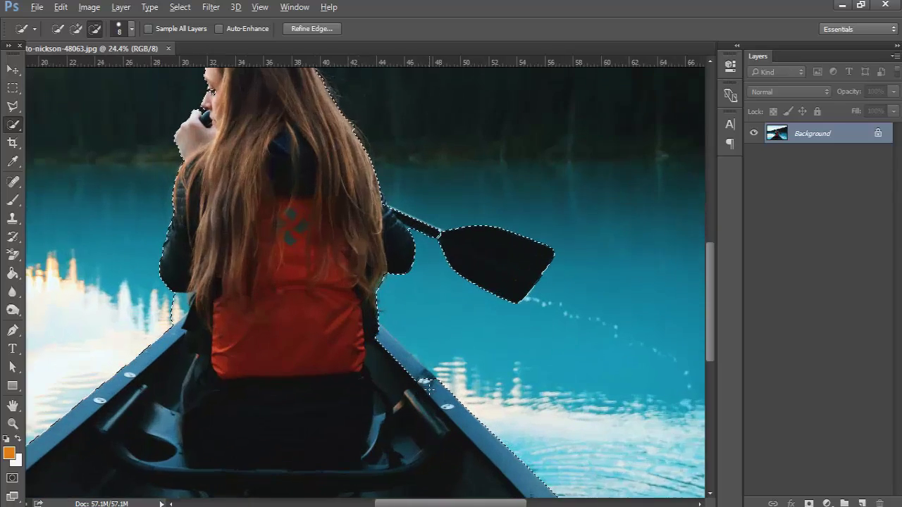
scroll(426, 383, "up", 7, "alt")
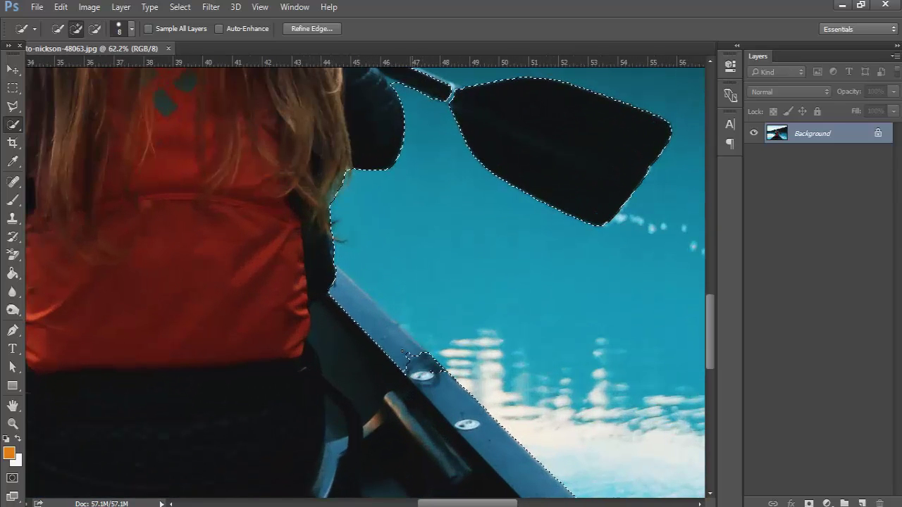
scroll(380, 326, "up", 5)
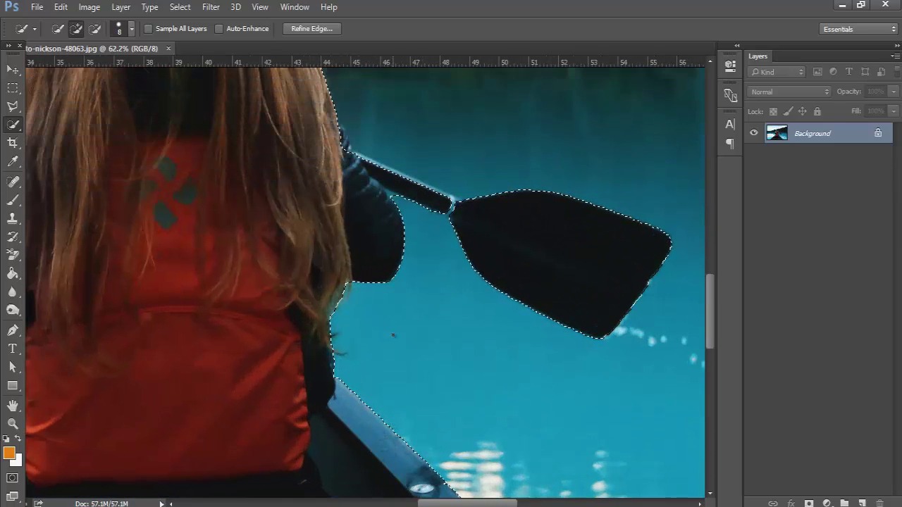
scroll(453, 257, "up", 3, "alt")
scroll(473, 251, "up", 2, "alt")
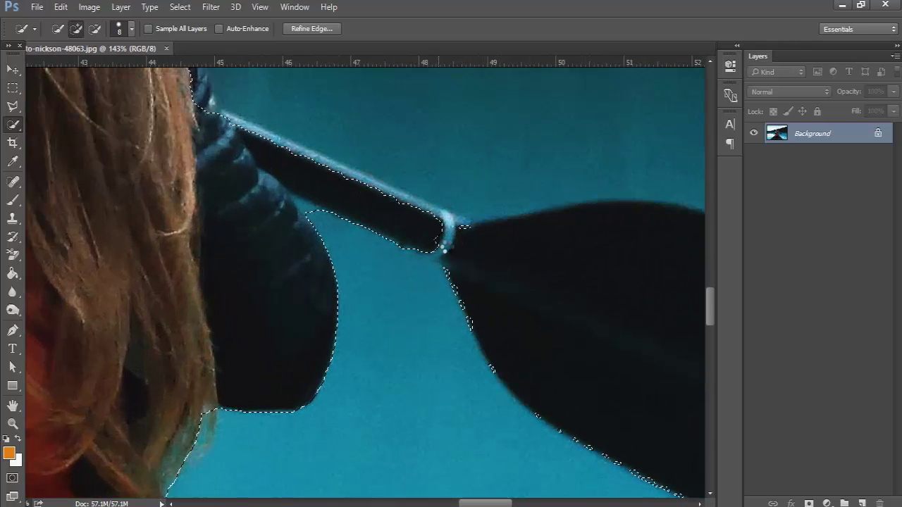
Trim the selection near the paddle joint, undoing the mistaken removal at the blade.
left_click(465, 251, "alt")
key("ctrl+z")
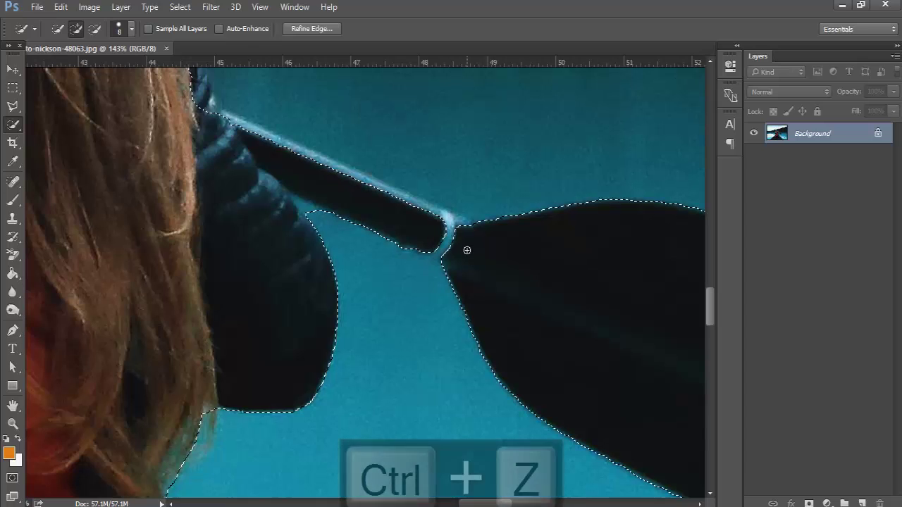
key("super")
key("super")
scroll(467, 251, "down", 1, "alt")
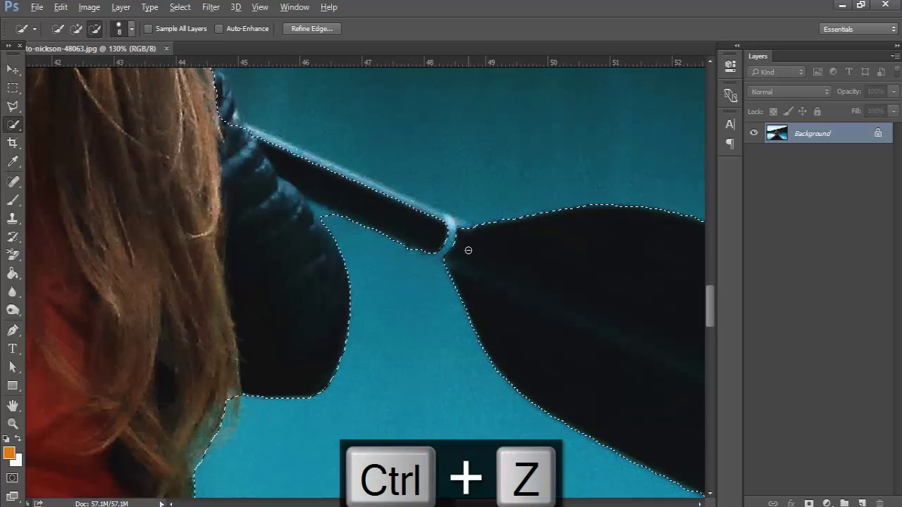
scroll(465, 254, "down", 1, "alt")
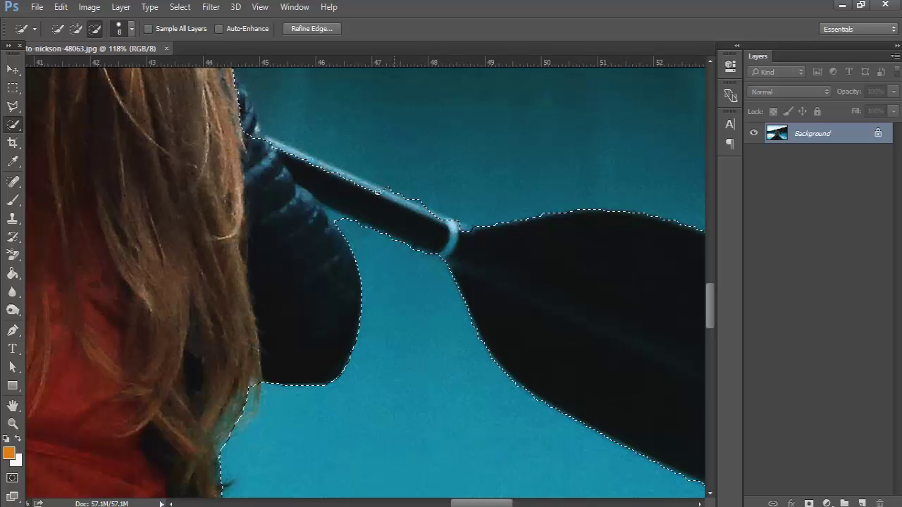
Trim the edges at the paddle handle tip and beside the glove, adding the water notch.
left_click(258, 142, "alt")
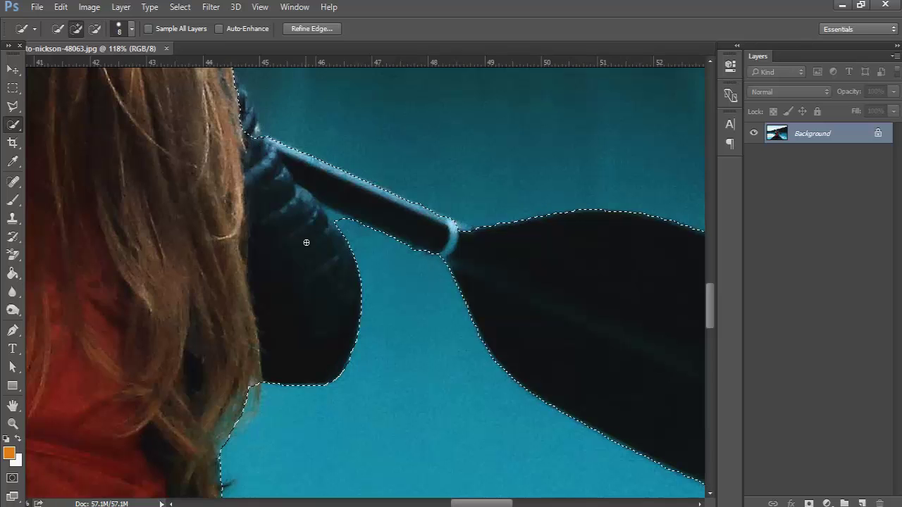
scroll(332, 235, "up", 3)
scroll(333, 235, "up", 2)
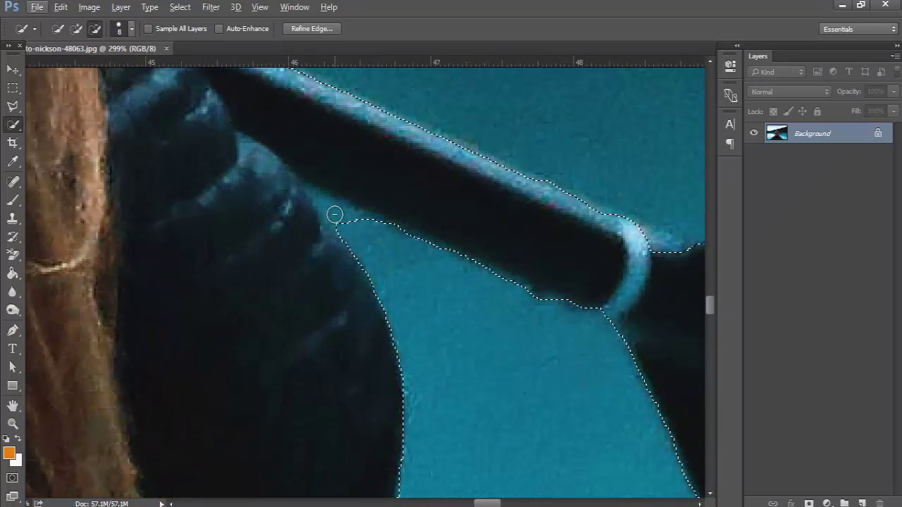
left_click(342, 221, "alt")
mouse_move(389, 271)
left_mouse_down()
mouse_move(346, 218)
mouse_move(344, 260)
left_mouse_up()
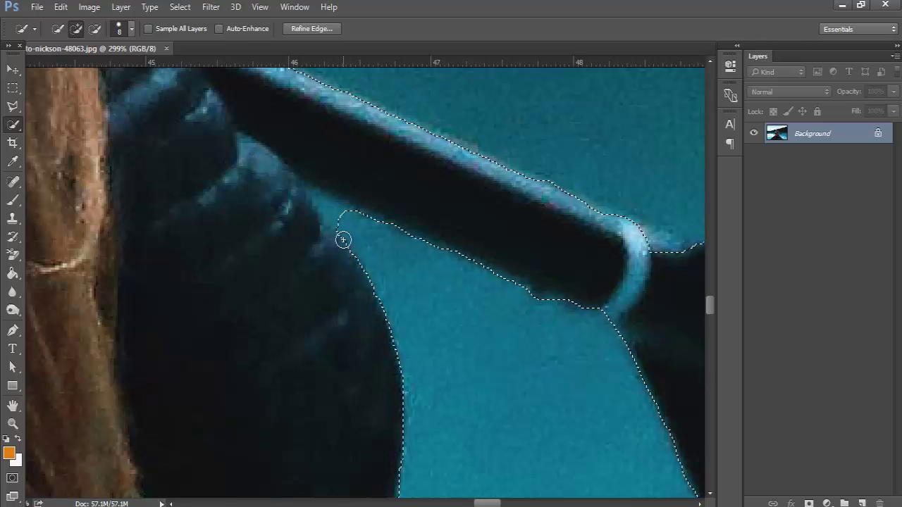
scroll(343, 237, "down", 2)
scroll(343, 240, "down", 2)
scroll(271, 265, "down", 1)
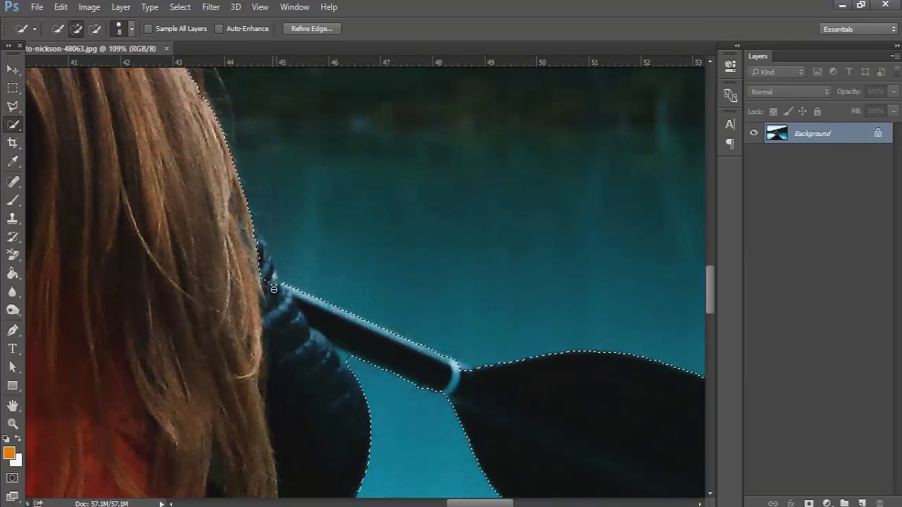
Inspect the selection edges in subtract mode, then fit the whole photo in the window.
key("alt")
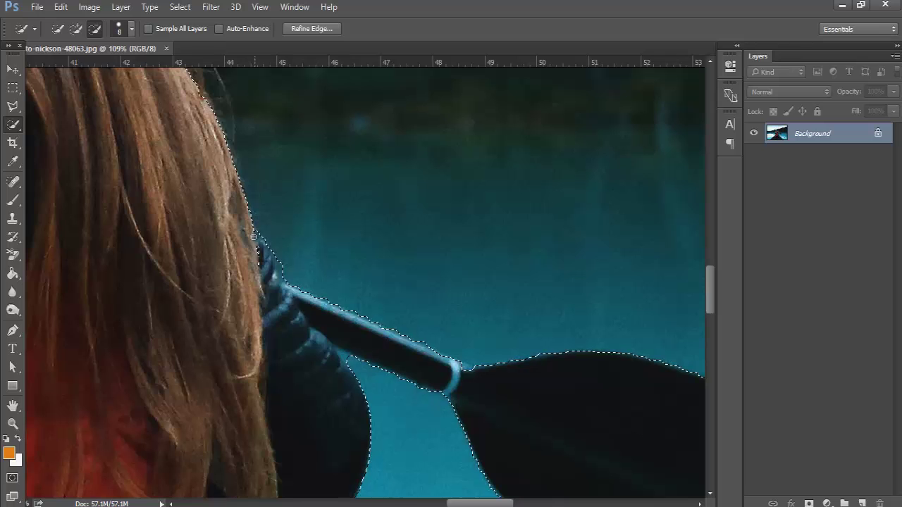
scroll(257, 266, "down", 2)
scroll(258, 270, "down", 1)
scroll(258, 269, "up", 1)
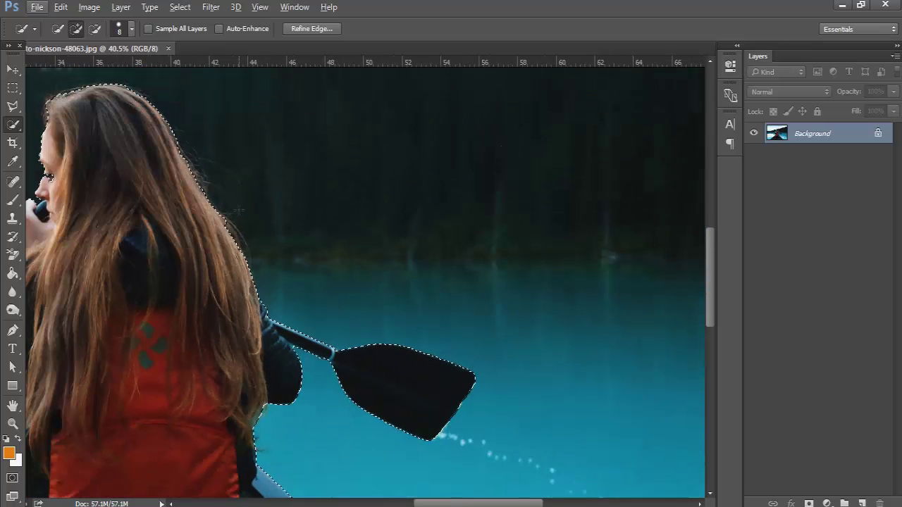
scroll(259, 317, "up", 2)
scroll(261, 366, "up", 1)
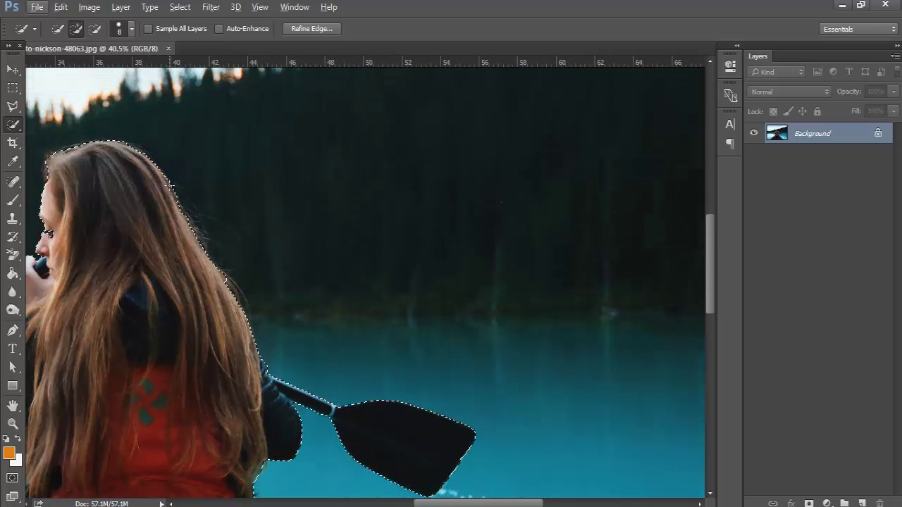
scroll(169, 218, "down", 1)
scroll(108, 230, "up", 2)
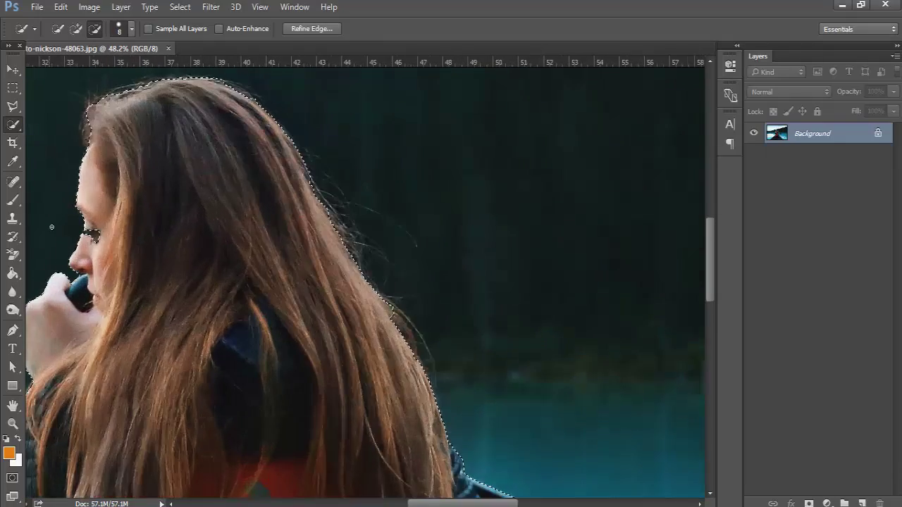
scroll(109, 253, "down", 2)
scroll(112, 296, "down", 2)
left_click_drag(112, 310, 298, 258)
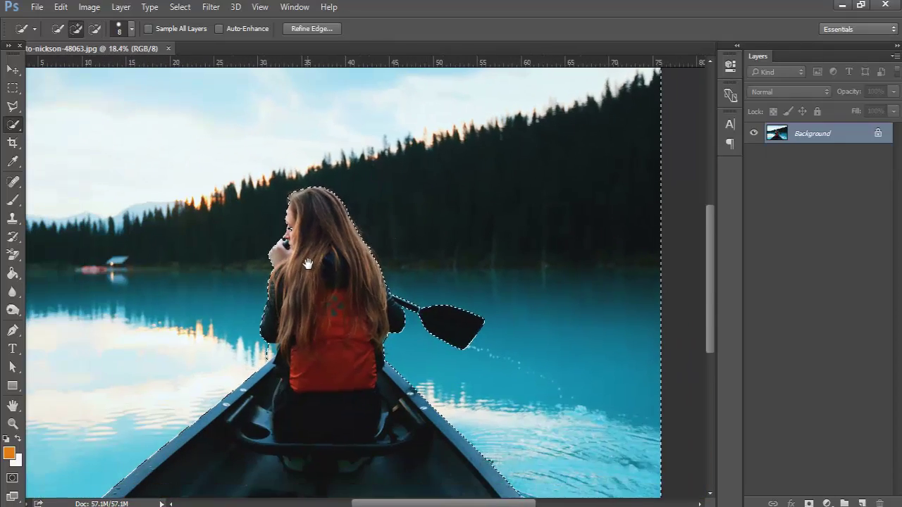
key("ctrl+0")
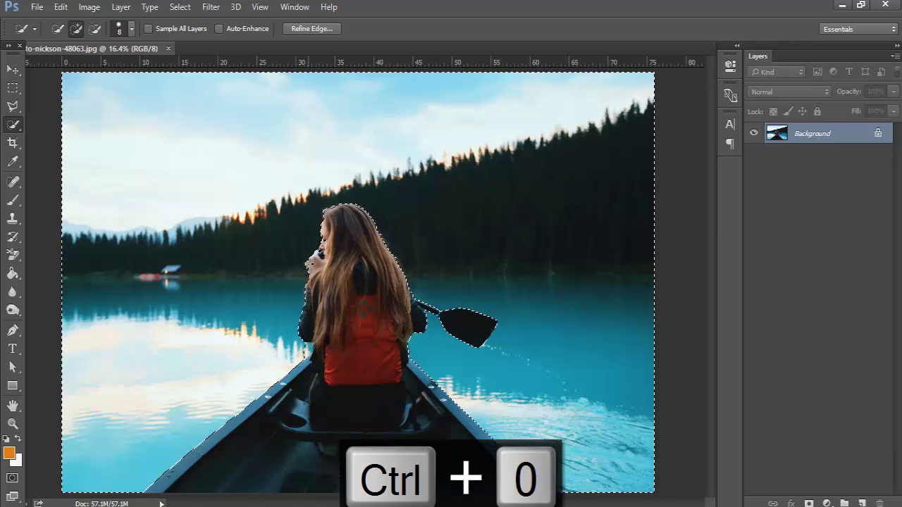
key("ctrl+shift+i")
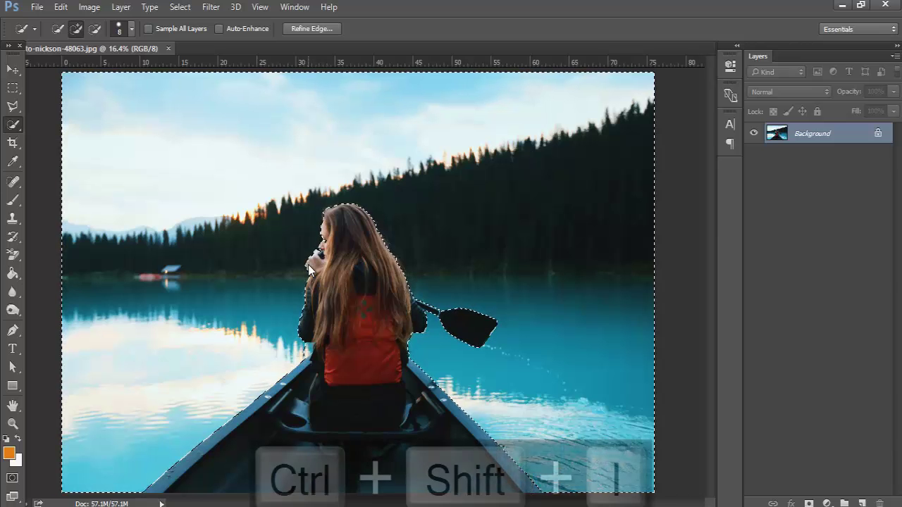
scroll(358, 302, "up", 3)
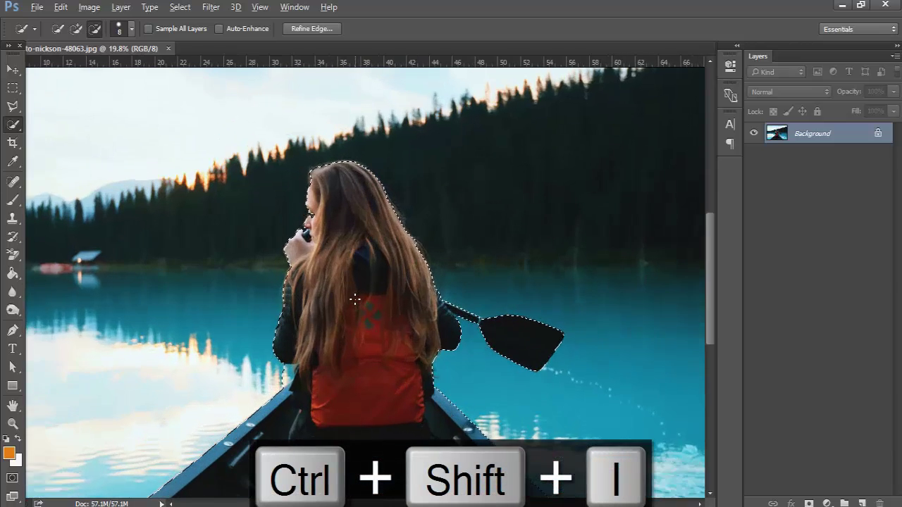
scroll(358, 302, "up", 3)
scroll(358, 302, "up", 3)
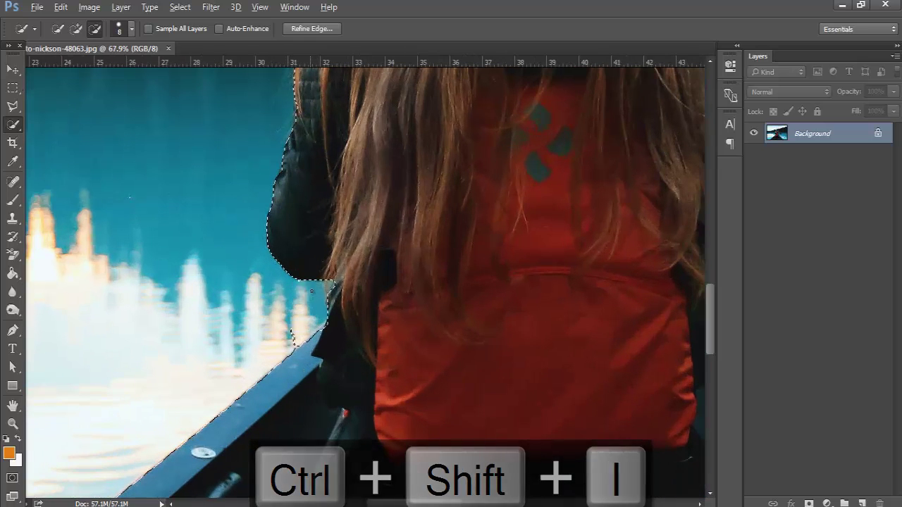
scroll(290, 358, "up", 2)
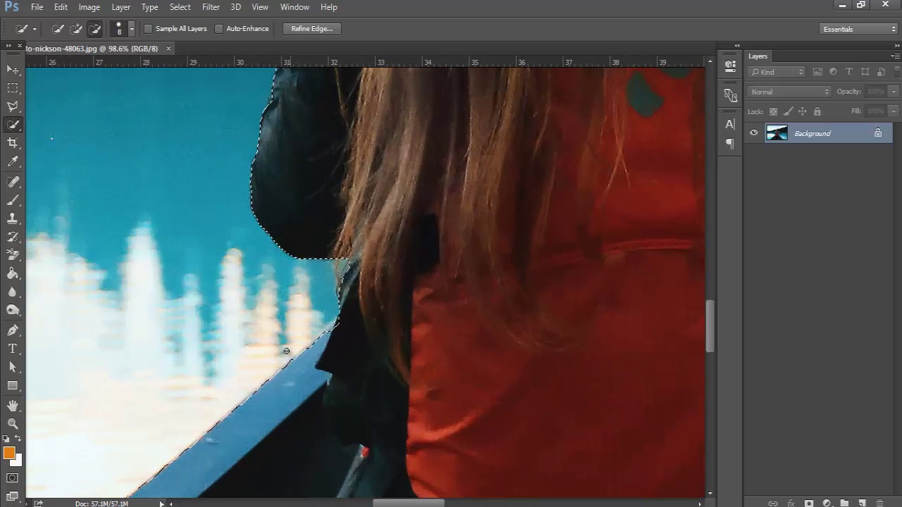
scroll(369, 306, "up", 2)
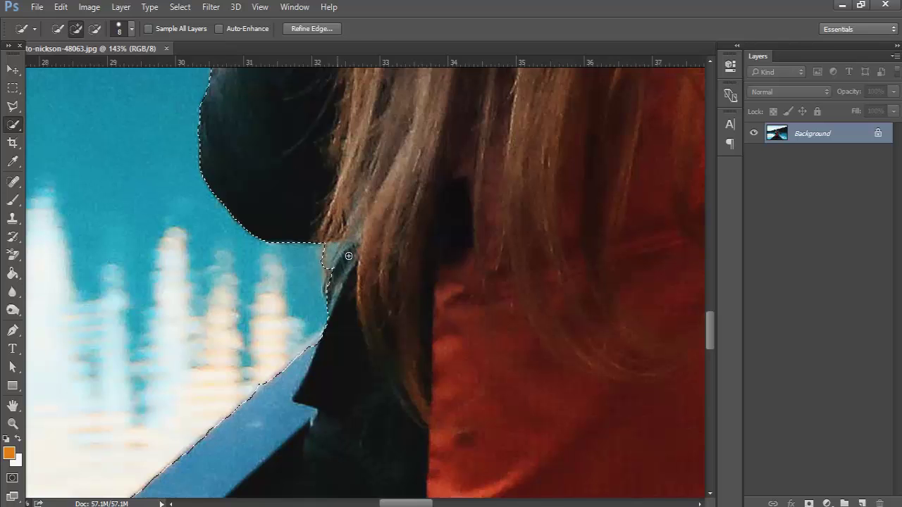
scroll(350, 257, "up", 2)
scroll(350, 259, "up", 2)
scroll(350, 262, "up", 2)
scroll(351, 266, "up", 1)
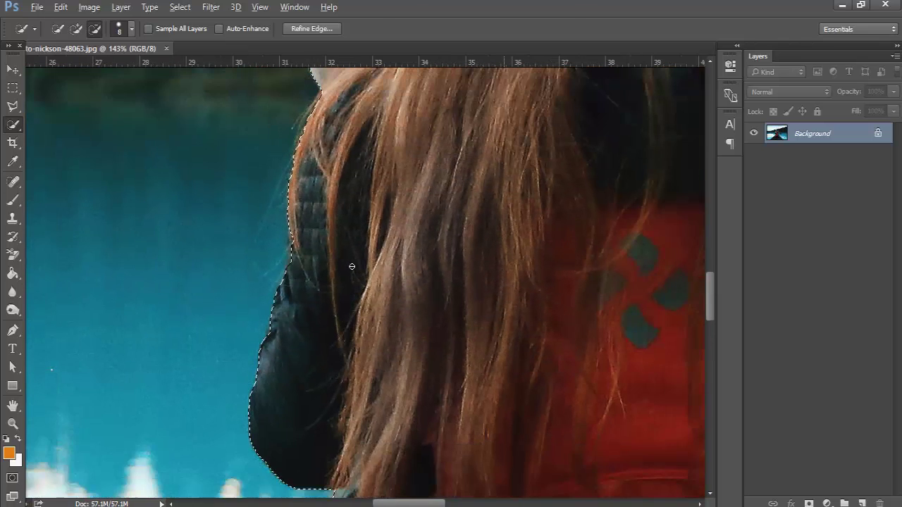
scroll(351, 266, "down", 2)
scroll(352, 267, "down", 2)
scroll(351, 267, "down", 1)
scroll(351, 266, "down", 1)
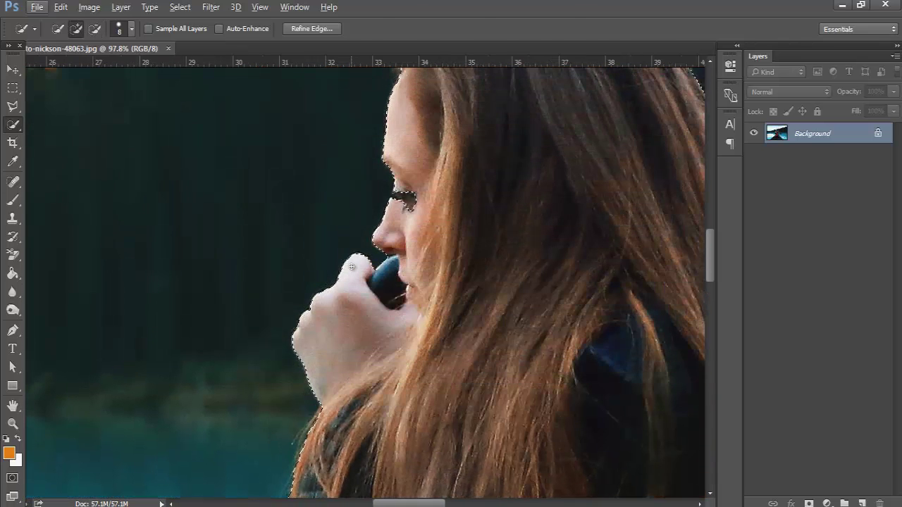
scroll(352, 267, "up", 1)
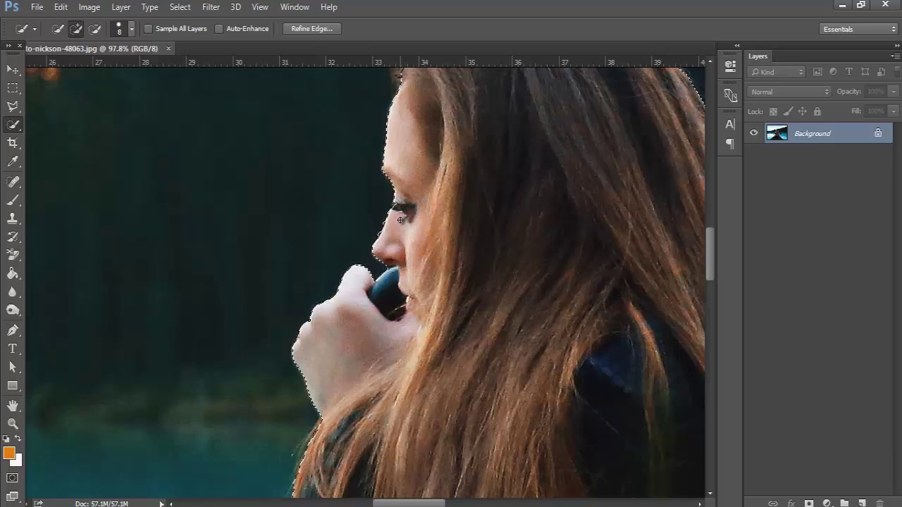
scroll(400, 219, "up", 3)
scroll(400, 220, "up", 4)
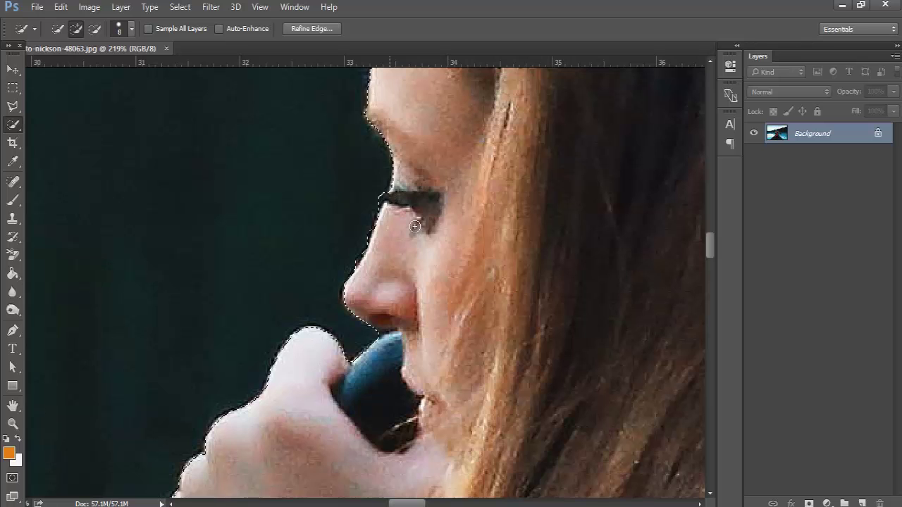
scroll(418, 224, "down", 2)
scroll(419, 224, "up", 3)
Add the top of the hair and its outer edge to the selection.
scroll(419, 224, "up", 4)
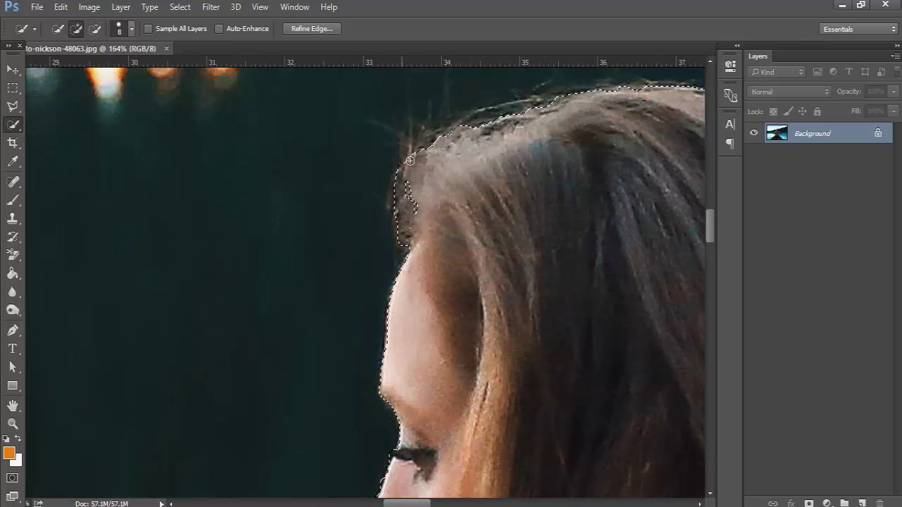
left_click_drag(533, 151, 363, 273)
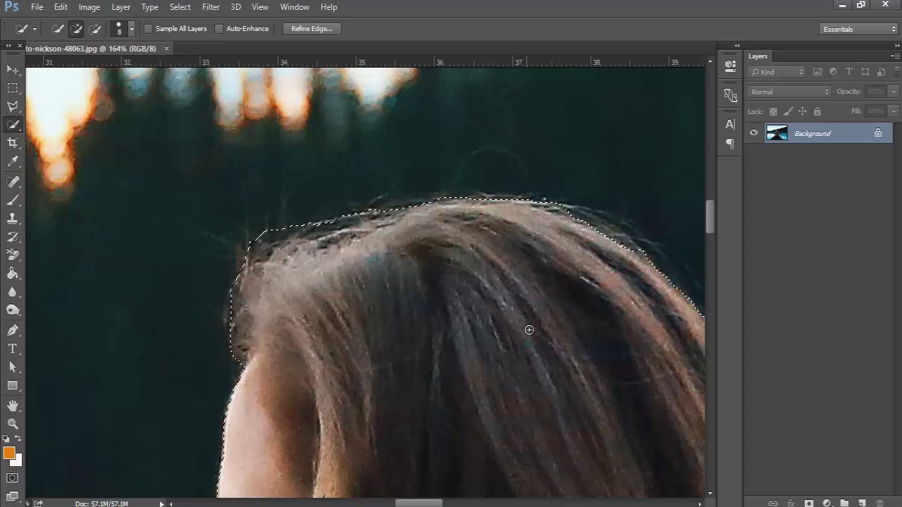
left_click_drag(528, 328, 227, 281)
left_click_drag(265, 159, 292, 164)
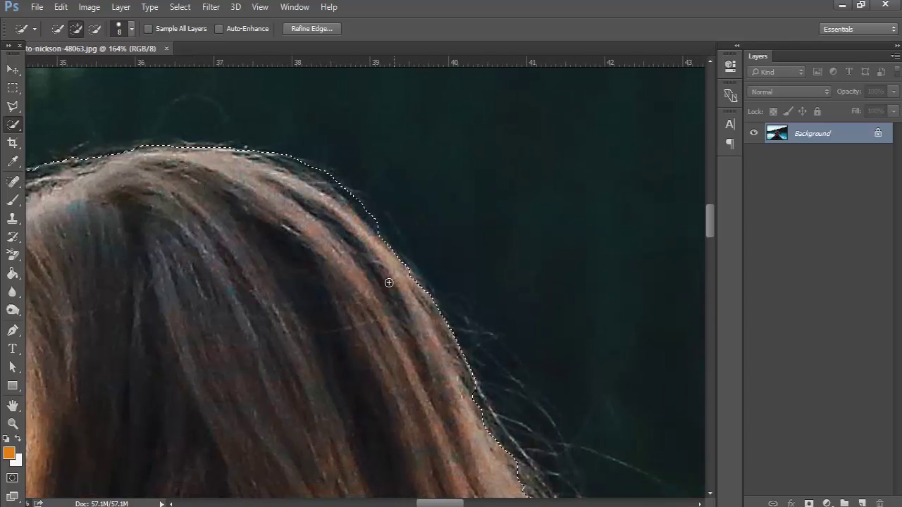
mouse_move(343, 337)
left_mouse_down()
mouse_move(296, 277)
mouse_move(182, 210)
left_mouse_up()
left_click_drag(243, 173, 338, 277)
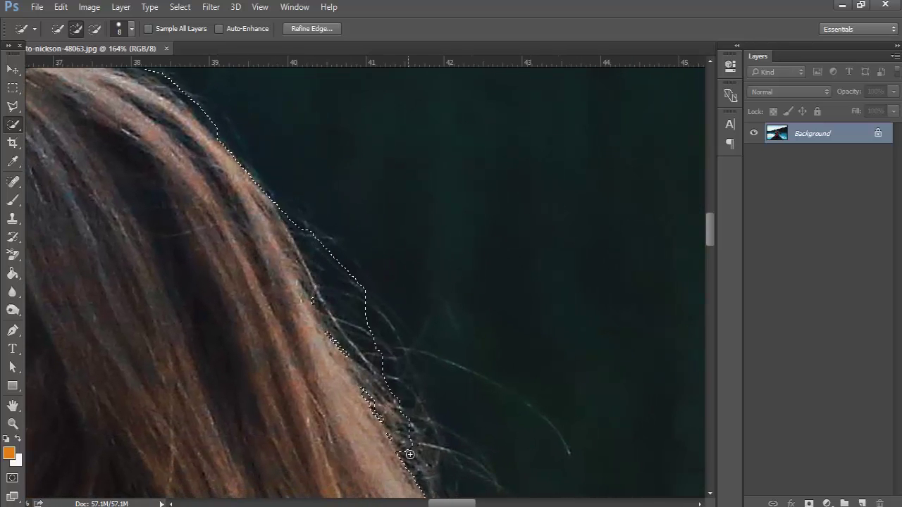
Extend the selection down the right and lower edges of the hair.
scroll(229, 277, "down", 5)
scroll(229, 277, "right", 3)
scroll(210, 208, "down", 1)
left_click_drag(209, 208, 276, 260)
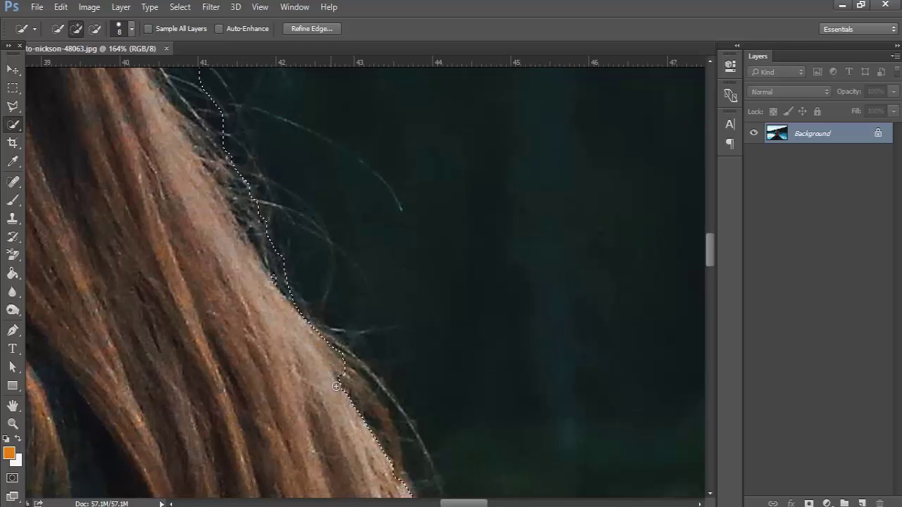
scroll(337, 386, "down", 2)
scroll(242, 292, "right", 1)
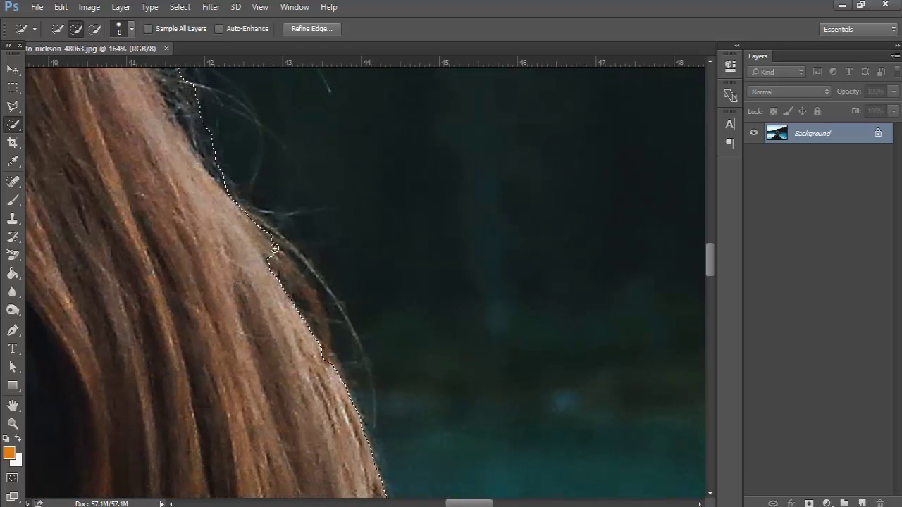
mouse_move(274, 248)
left_mouse_down()
mouse_move(329, 316)
mouse_move(359, 397)
left_mouse_up()
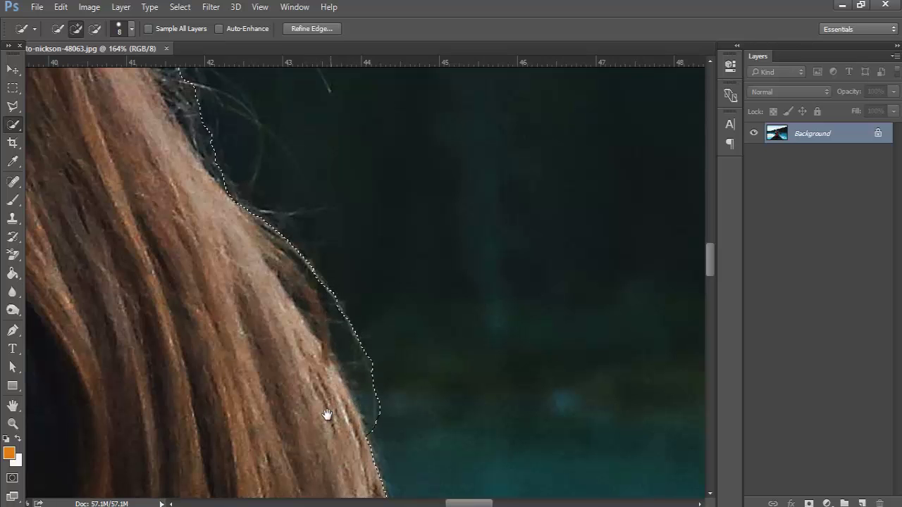
Zoom back out and open the Refine Edge dialog for the selection.
scroll(288, 322, "down", 1)
scroll(288, 320, "down", 1)
scroll(290, 318, "down", 1)
scroll(290, 319, "down", 1)
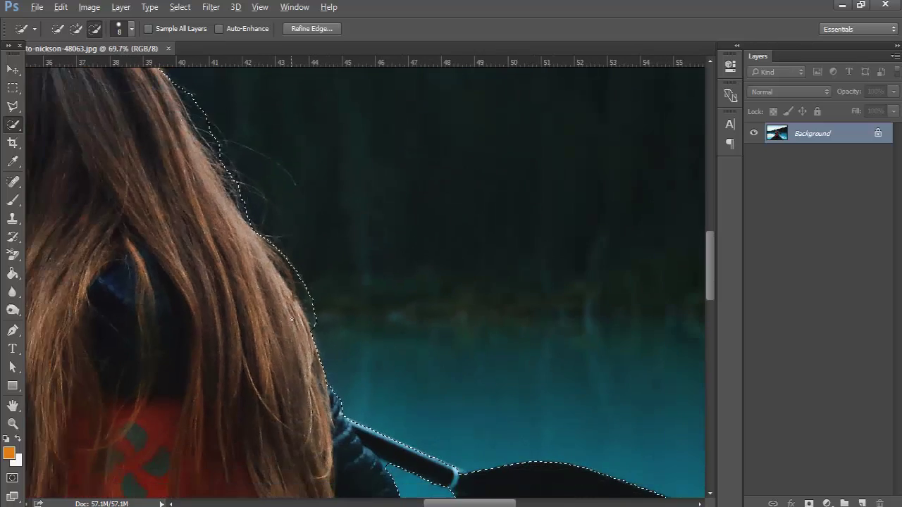
scroll(290, 318, "down", 1)
scroll(290, 318, "down", 1)
scroll(291, 319, "down", 1)
scroll(290, 320, "down", 2)
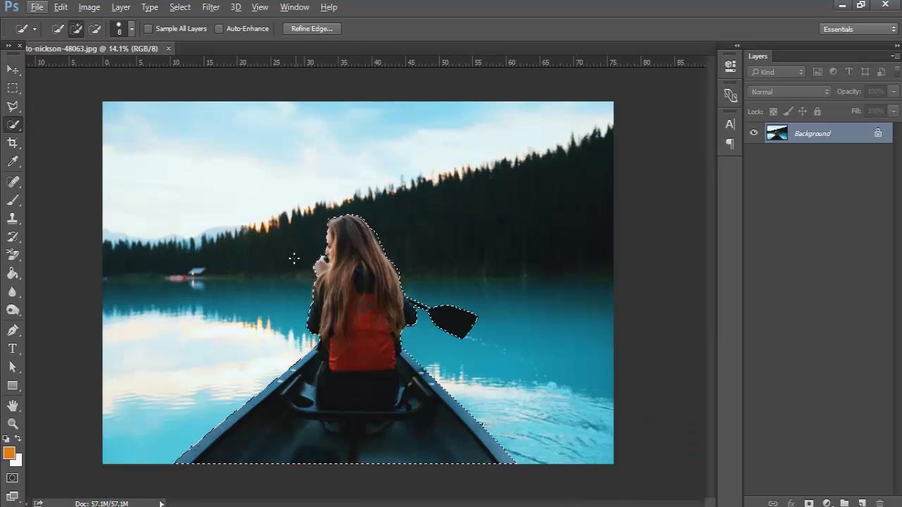
left_click(312, 30)
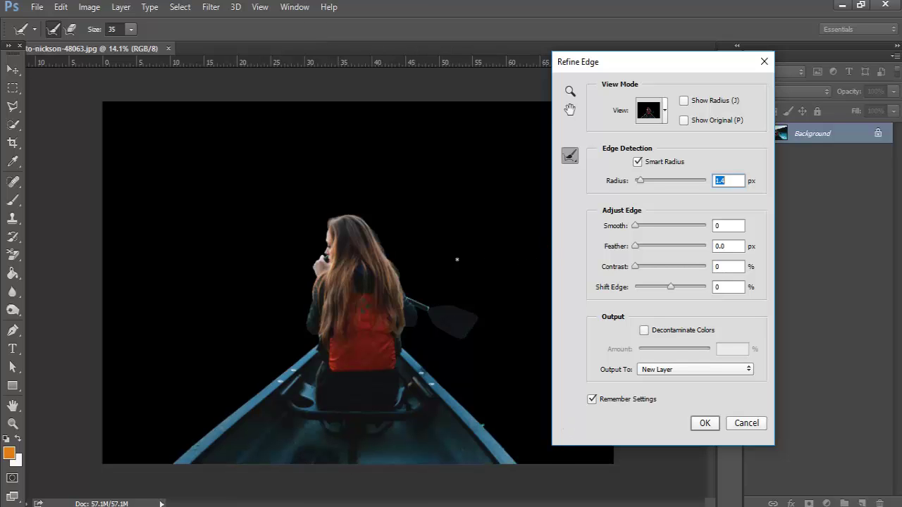
Zoom in on the hair preview and set the Refine Radius brush size to 69.
key("ctrl+plus")
key("ctrl+plus")
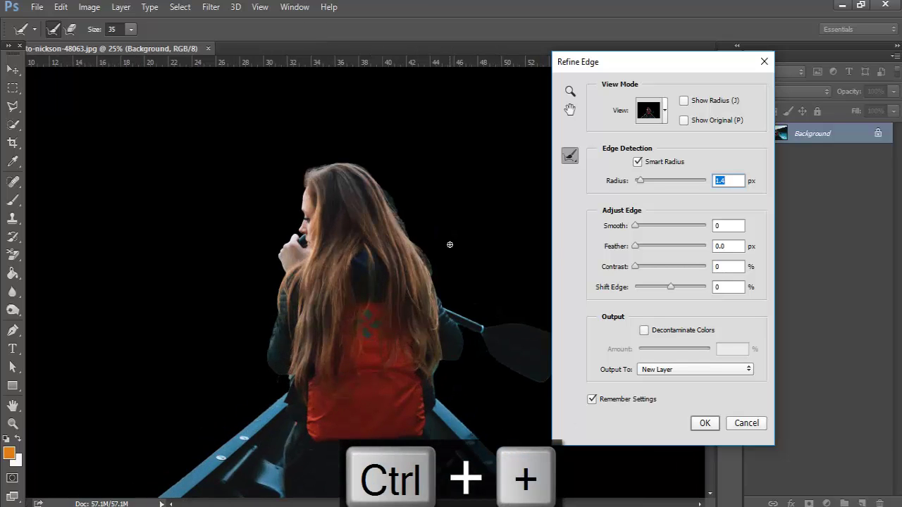
key("ctrl+plus")
key("ctrl+plus")
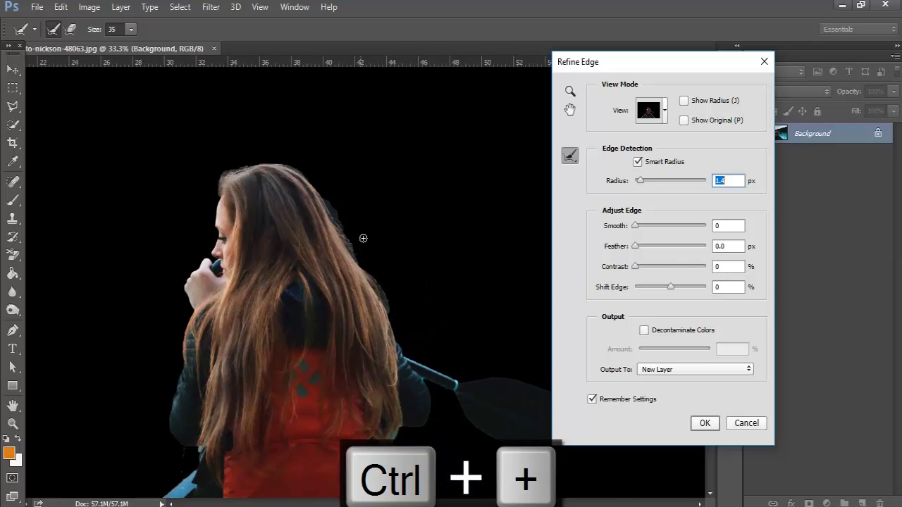
key("ctrl+plus")
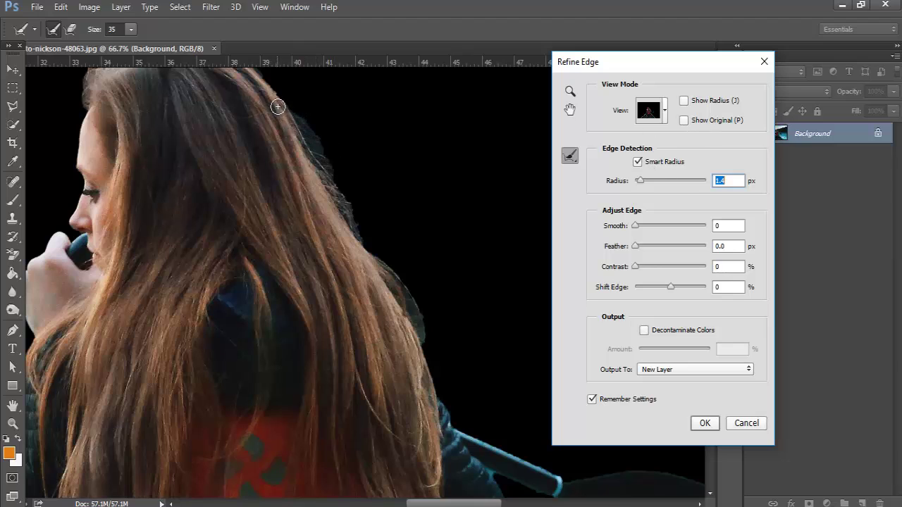
left_click_drag(131, 29, 146, 45)
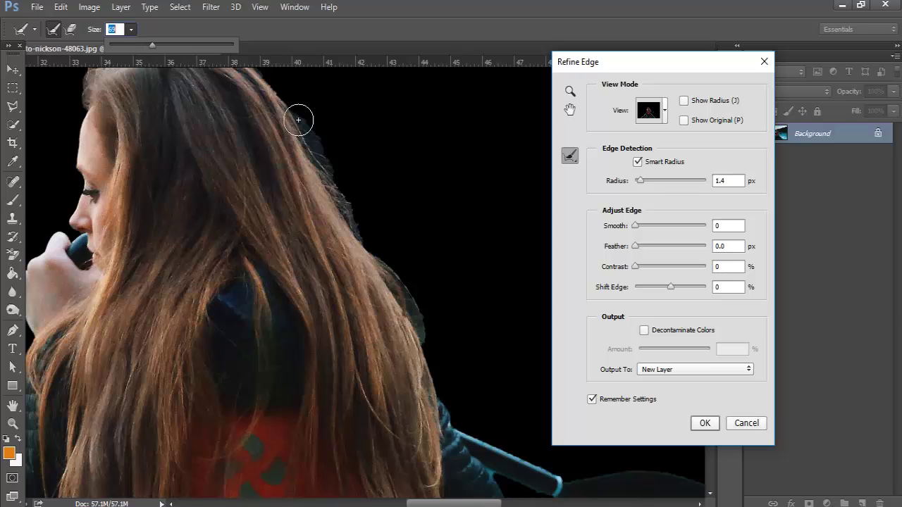
Refine the edges along the back, lower outline and top of the hair.
left_click_drag(307, 122, 371, 228)
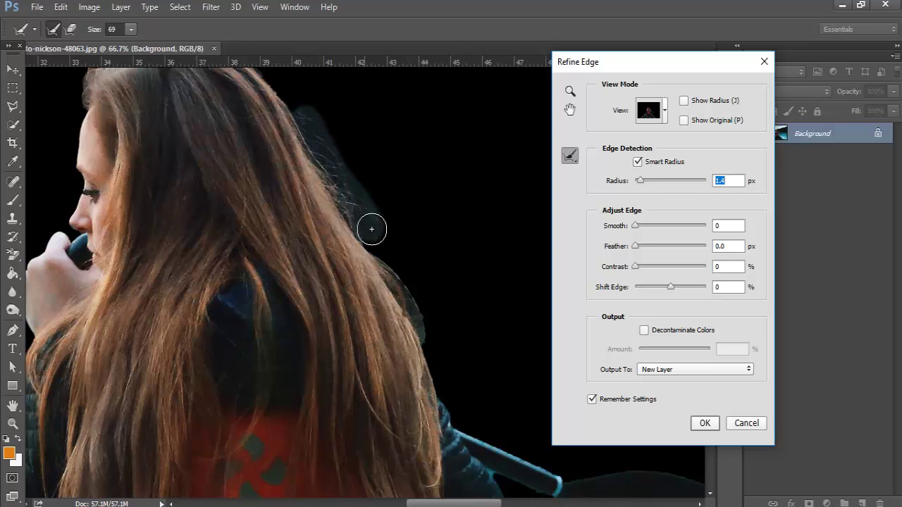
left_click_drag(383, 248, 449, 351)
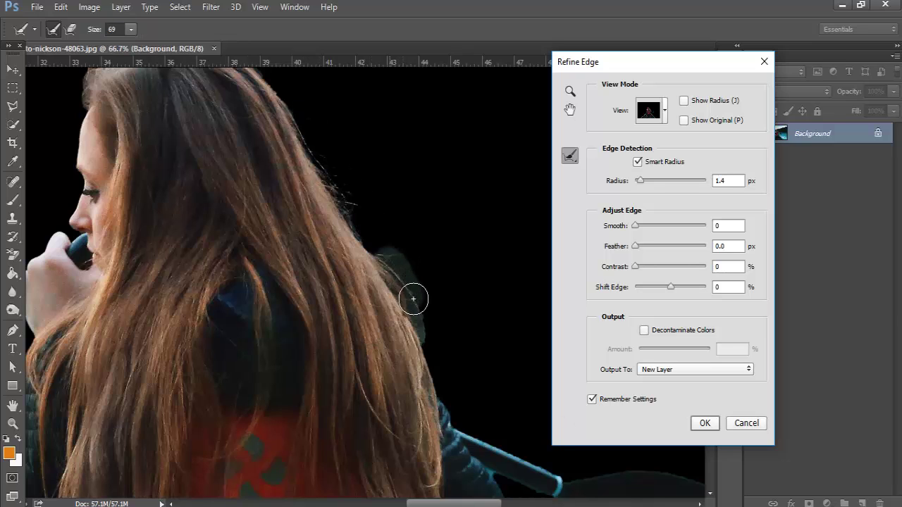
scroll(445, 318, "up", 5)
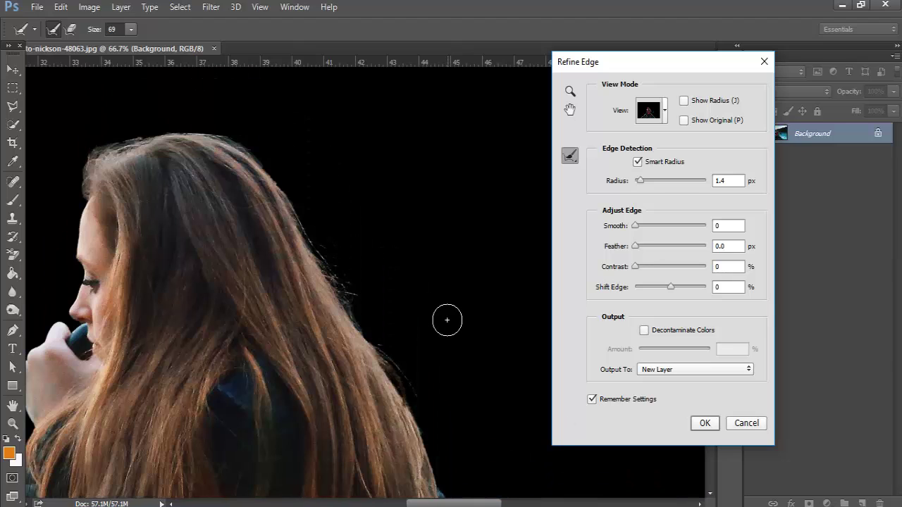
left_click_drag(76, 203, 234, 123)
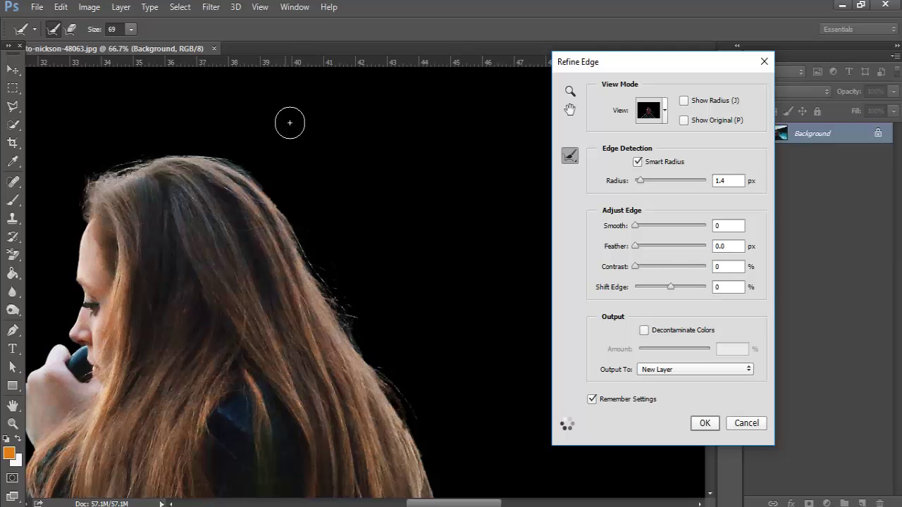
left_click_drag(397, 442, 314, 226)
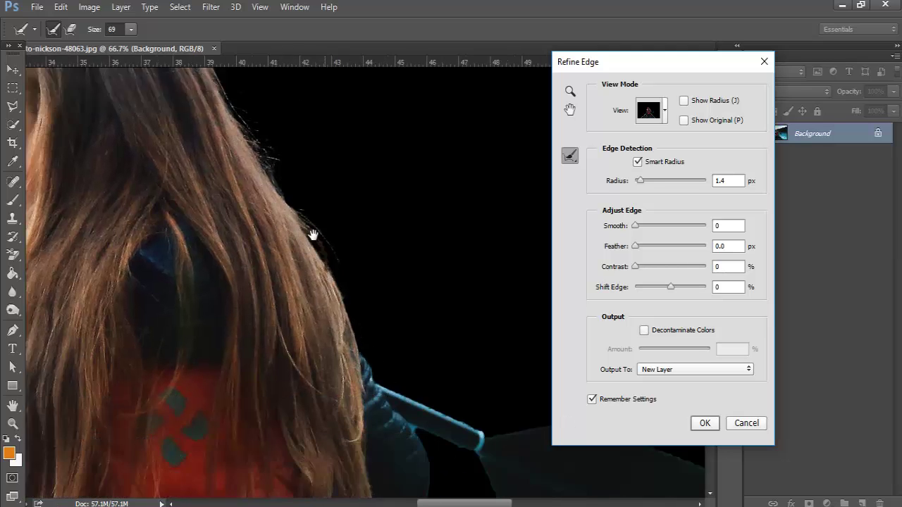
scroll(392, 312, "down", 1)
scroll(388, 319, "down", 1)
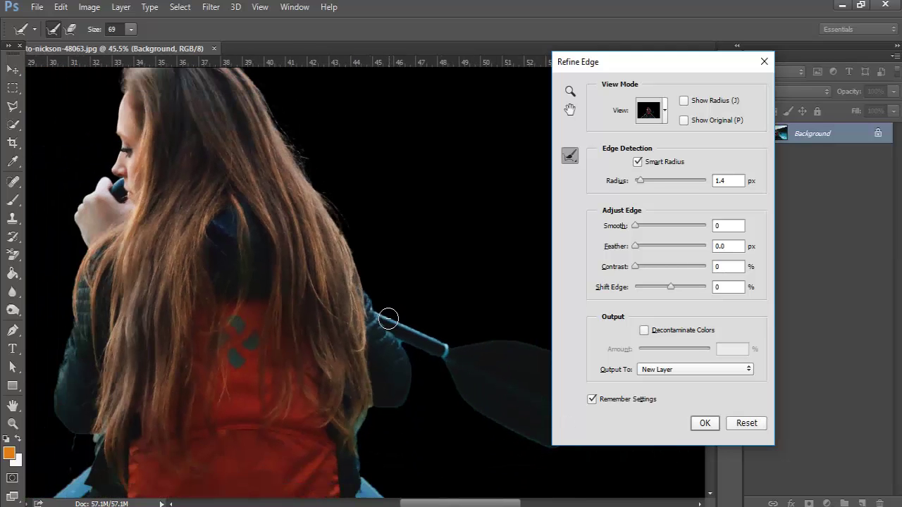
scroll(388, 319, "down", 1)
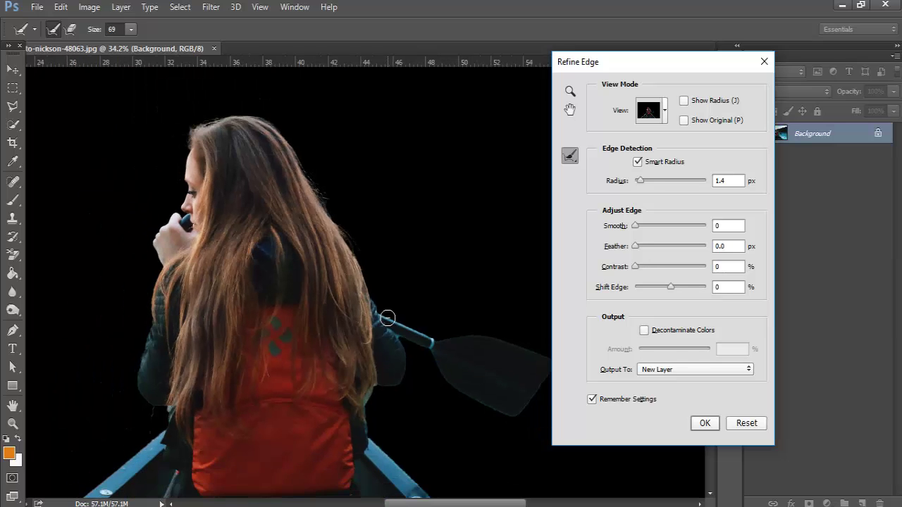
scroll(388, 318, "down", 1)
scroll(388, 319, "down", 1)
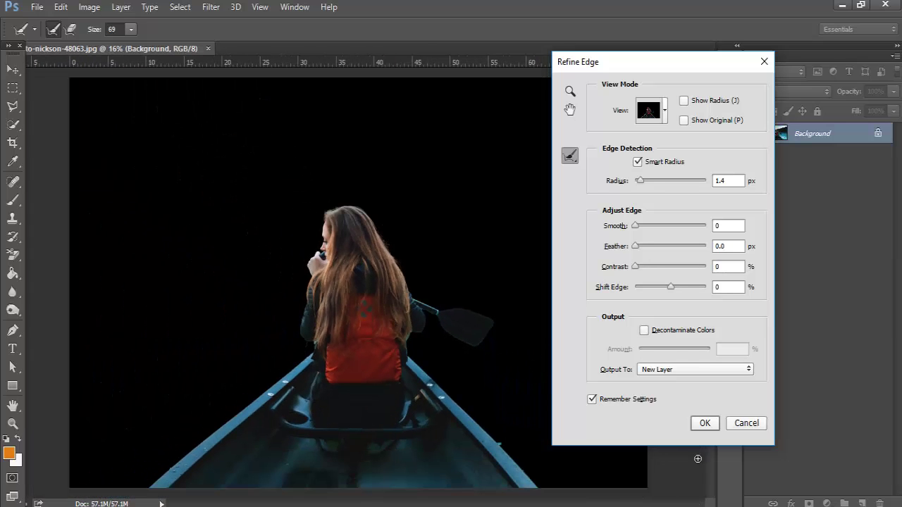
Output the refined cutout to a new layer and delete the original Background layer.
left_click(687, 371)
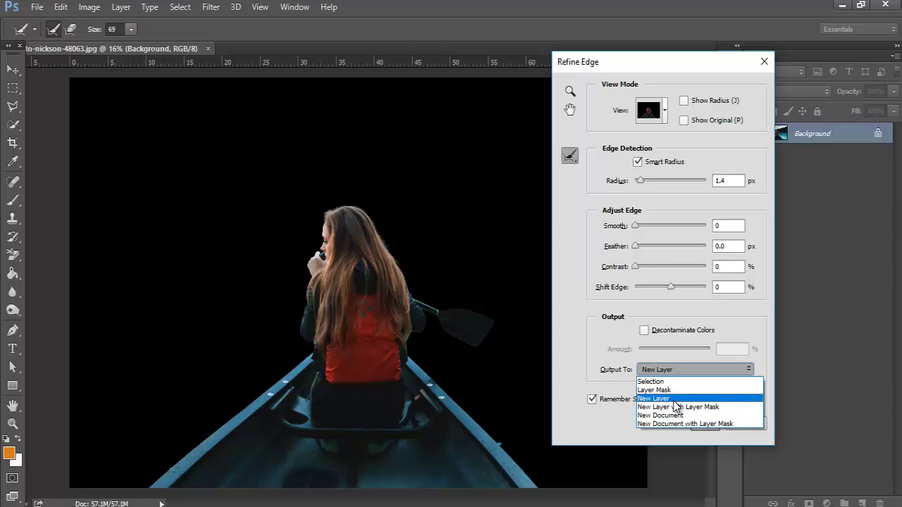
left_click(681, 398)
left_click(703, 423)
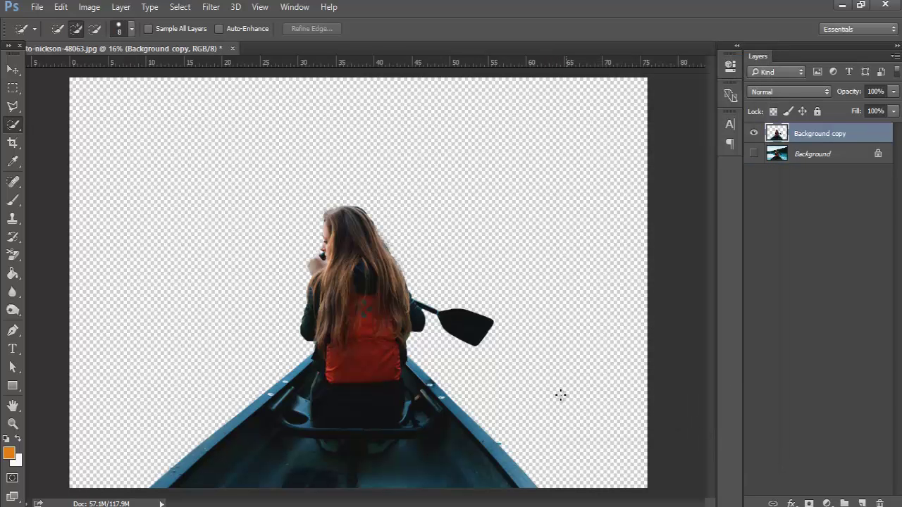
left_click(833, 162)
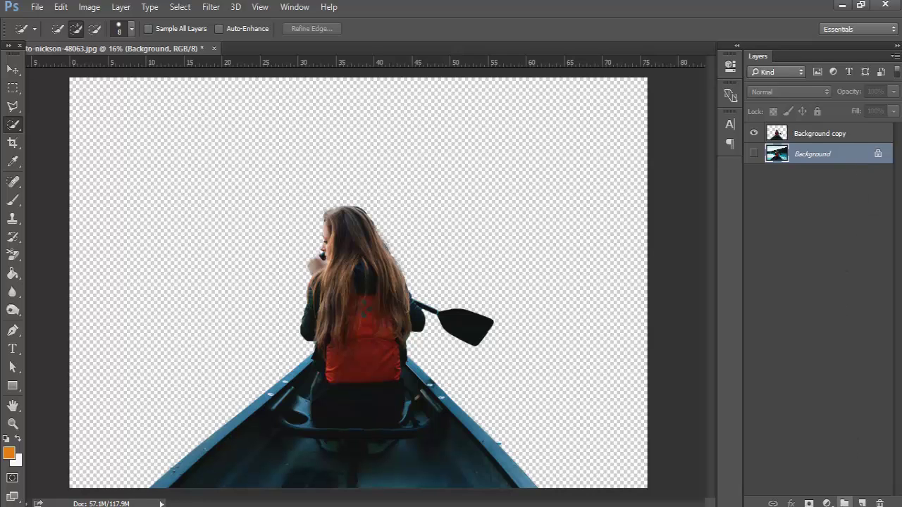
left_click(879, 503)
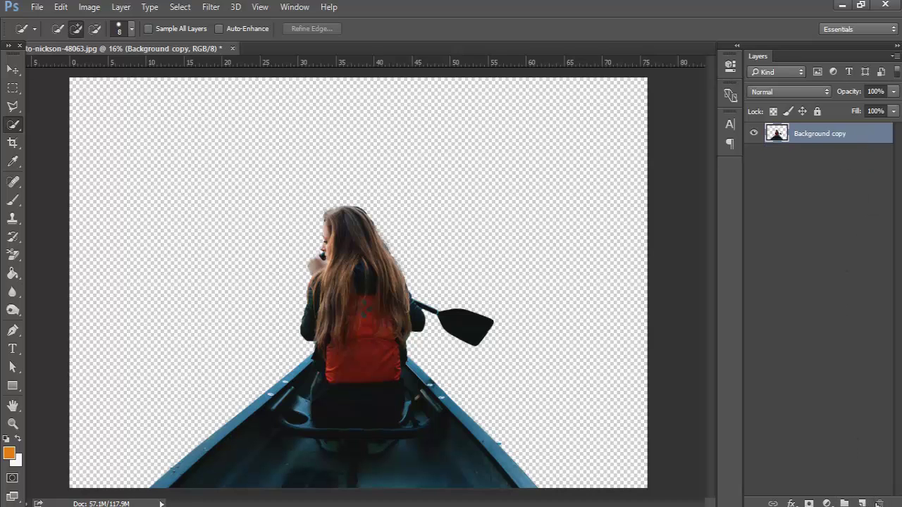
key("ctrl+t")
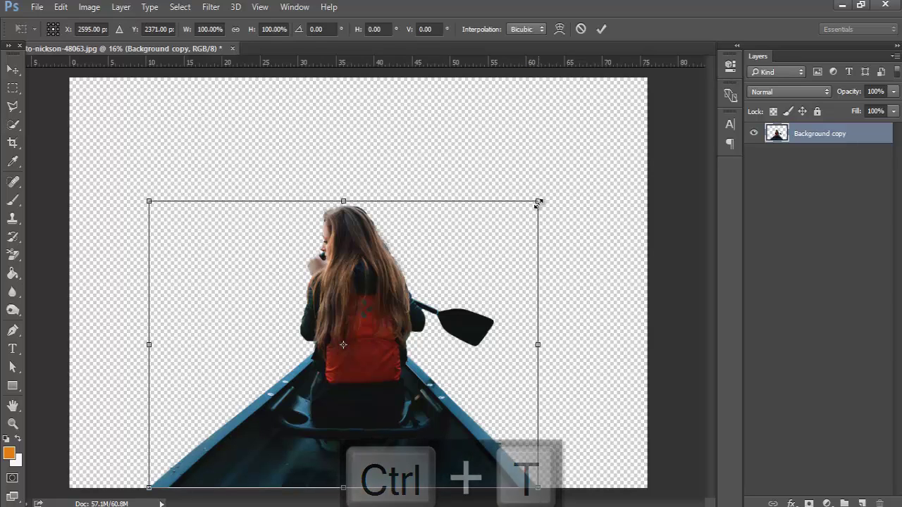
Scale the cutout to 66.95% and move it down so the canoe meets the bottom edge.
left_click_drag(538, 201, 486, 267)
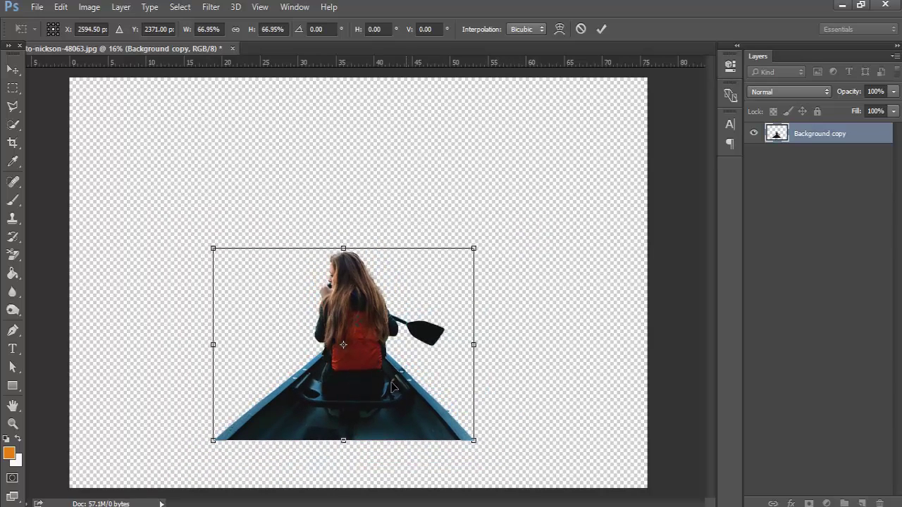
left_click_drag(381, 396, 380, 440)
key("Return")
key("w")
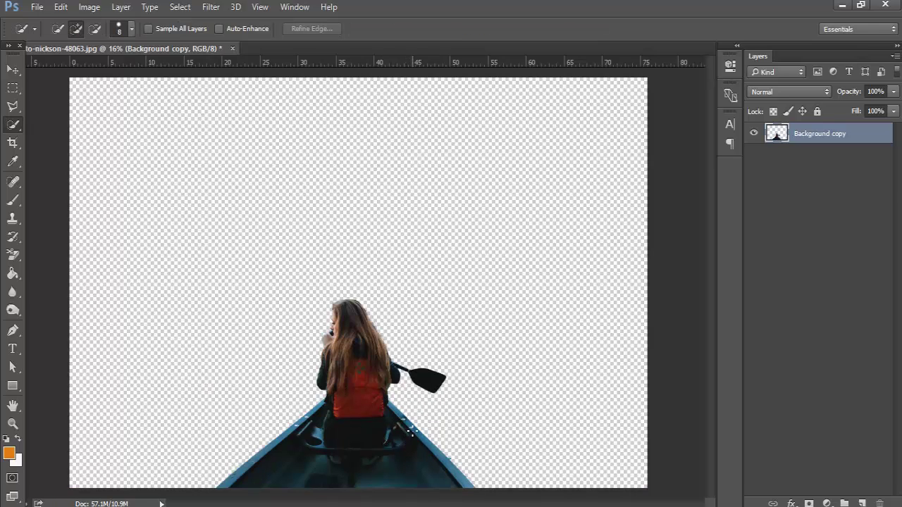
left_click(47, 7)
Open nobody-3052389_1920.jpg through File > Open.
left_click(47, 33)
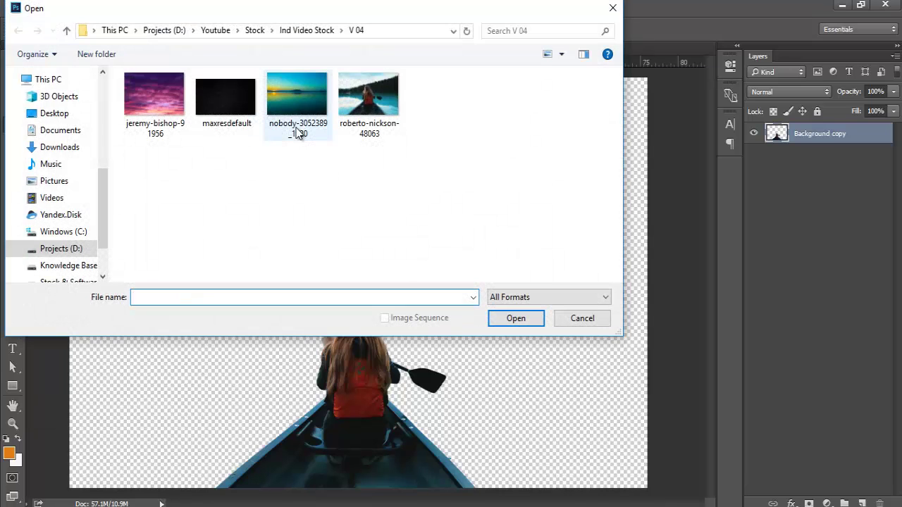
left_click(293, 95)
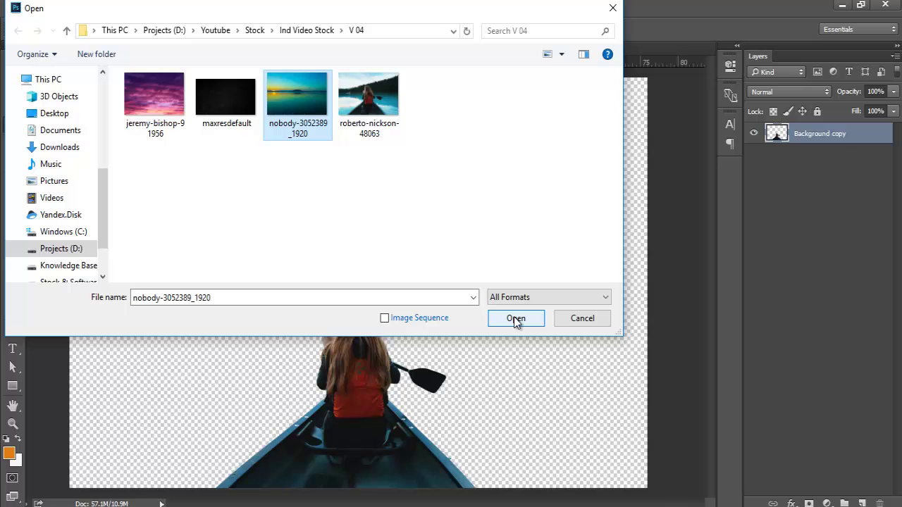
left_click(516, 319)
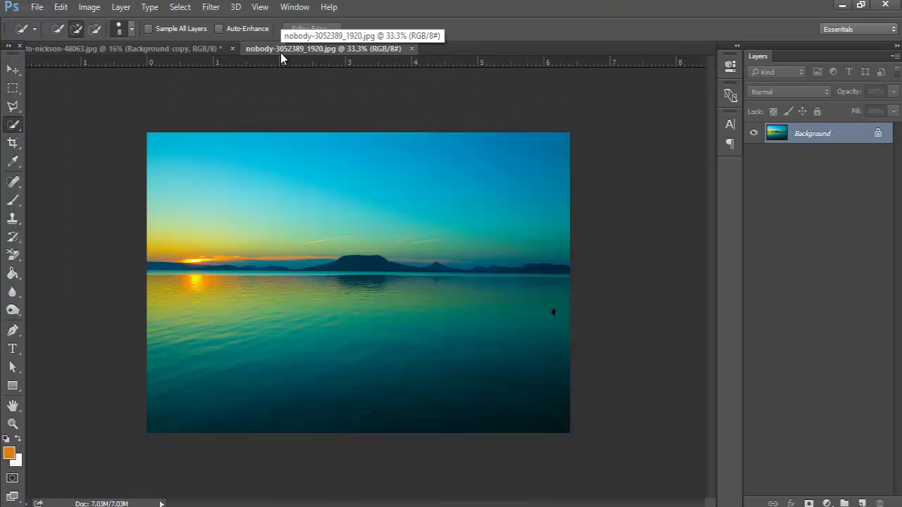
Copy the sunset photo into the canoe document with the Move tool and close its window.
left_click_drag(280, 53, 320, 83)
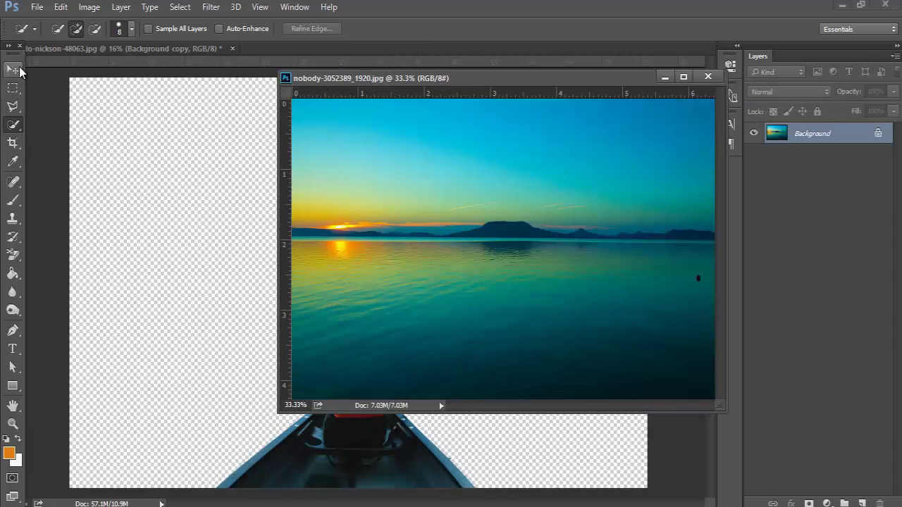
left_click(13, 69)
left_click_drag(316, 188, 216, 226)
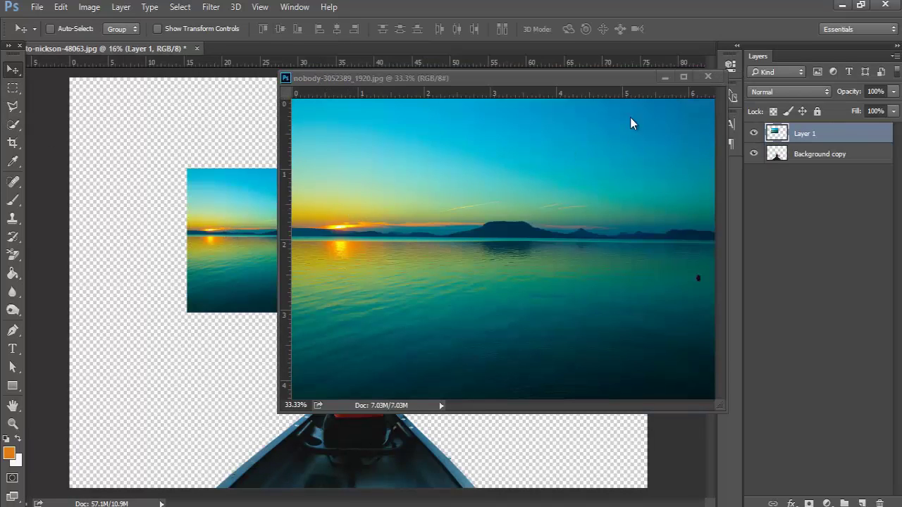
left_click(708, 77)
Scale the sunset layer to 285% to fill the canvas and place it below the cutout.
key("ctrl+t")
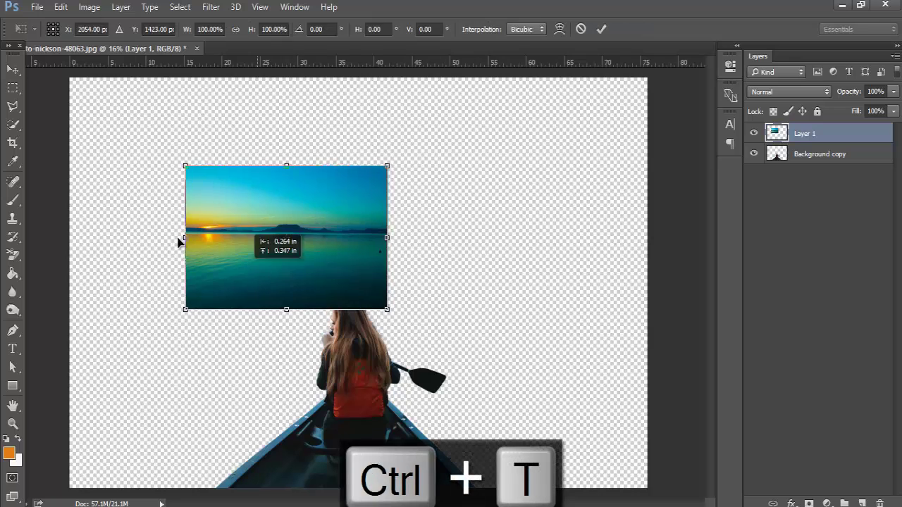
left_click_drag(256, 283, 139, 191)
left_click_drag(274, 224, 651, 487)
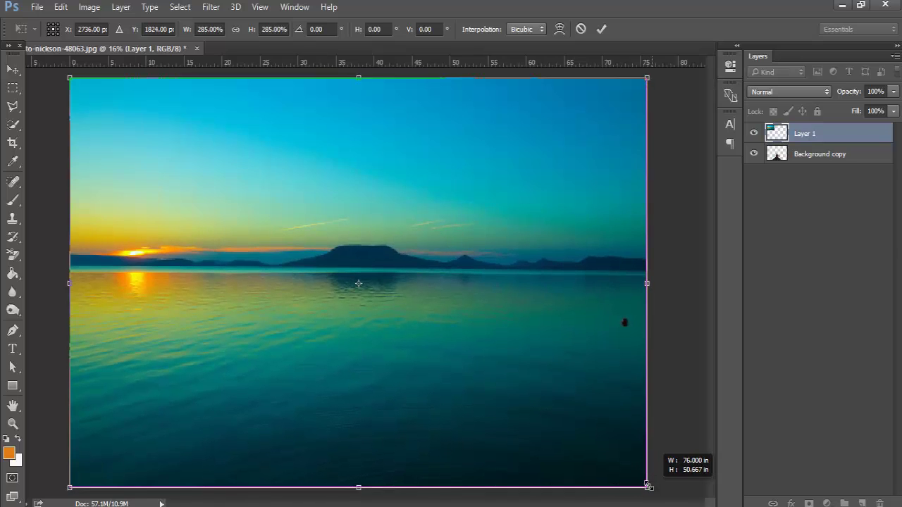
left_click_drag(651, 488, 647, 487)
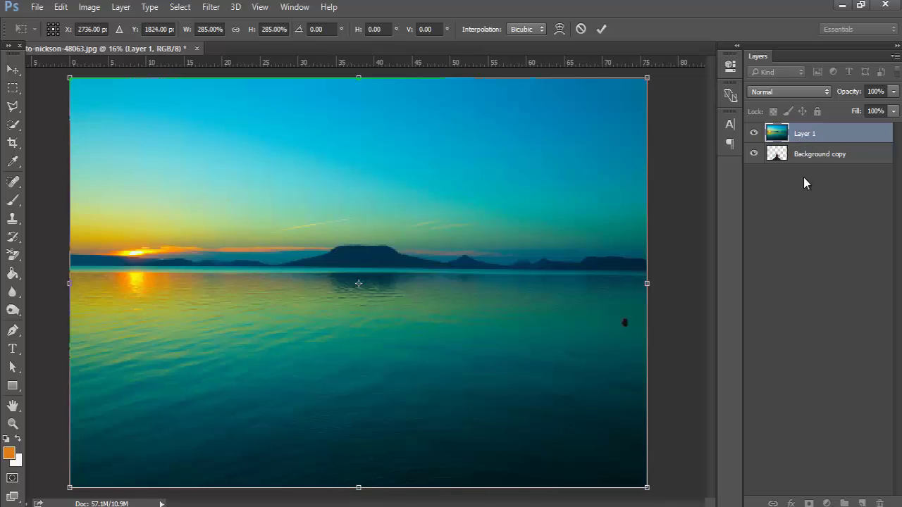
key("Return")
left_click_drag(805, 135, 811, 198)
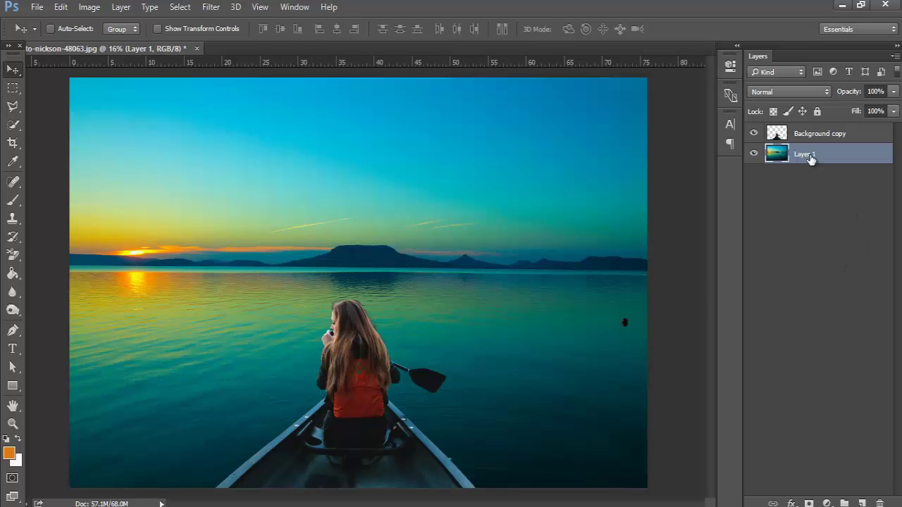
Add a Color Balance clipped to Layer 1 with midtones +22, -17, -22, plus a Vibrance layer.
left_click(827, 503)
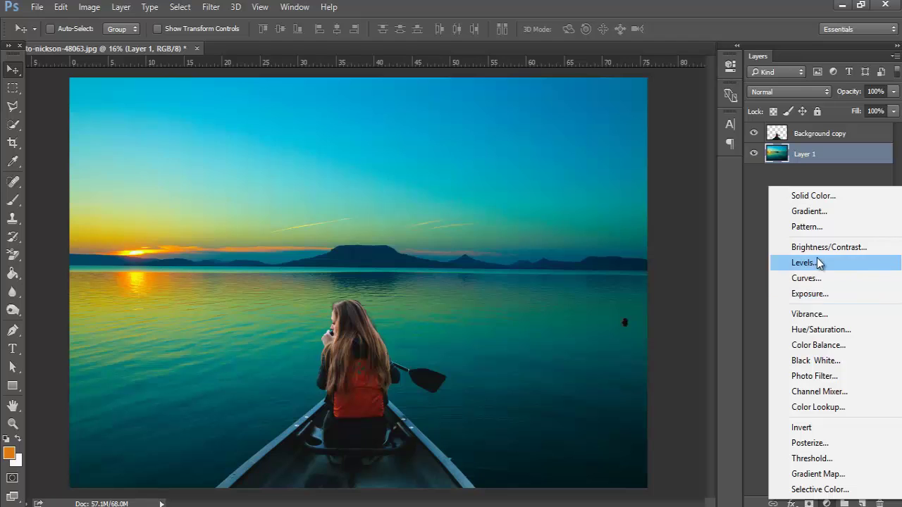
left_click(818, 346)
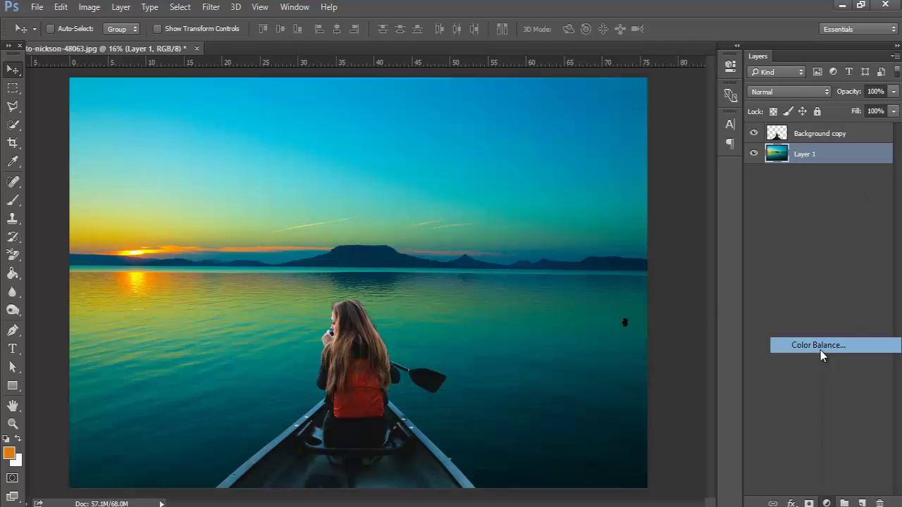
left_click(614, 295)
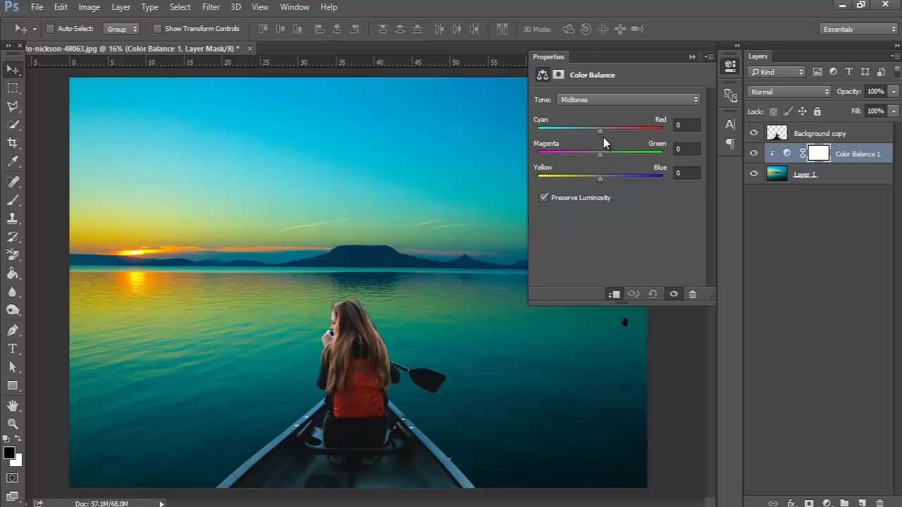
mouse_move(600, 132)
left_mouse_down()
mouse_move(613, 132)
mouse_move(587, 182)
left_mouse_up()
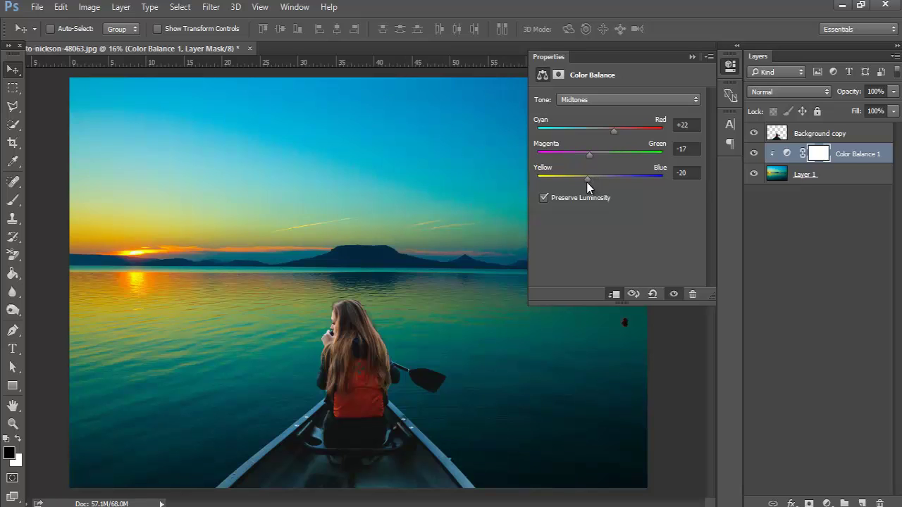
left_click(826, 503)
left_click(810, 313)
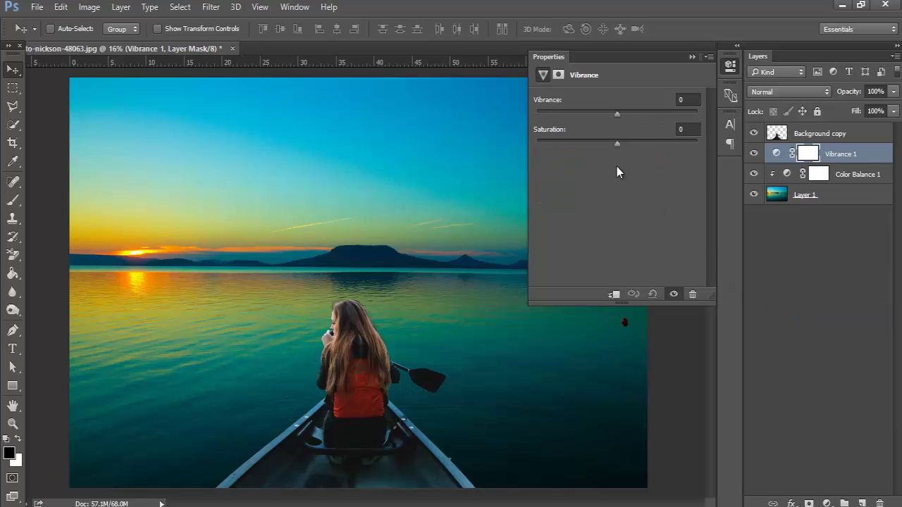
Lower the Vibrance layer's Saturation to -21 and select the Background copy layer.
left_click_drag(614, 147, 600, 148)
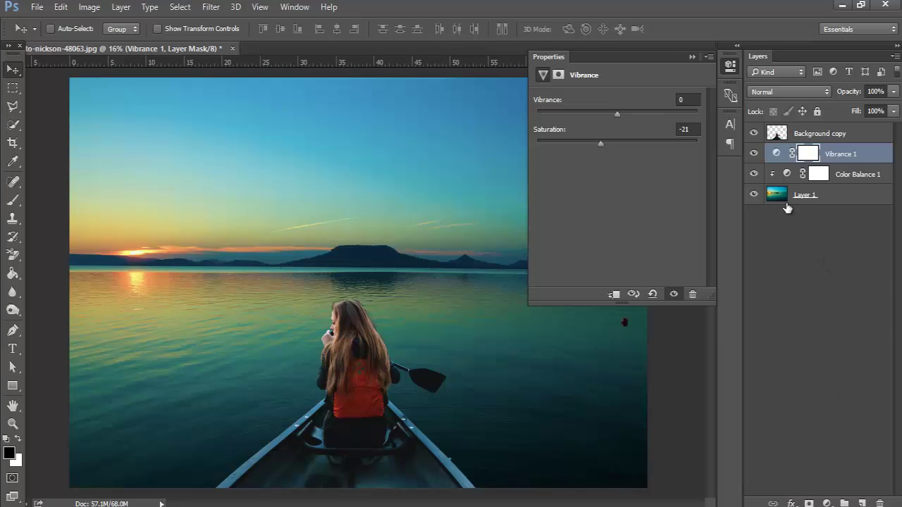
left_click(731, 67)
left_click(777, 136)
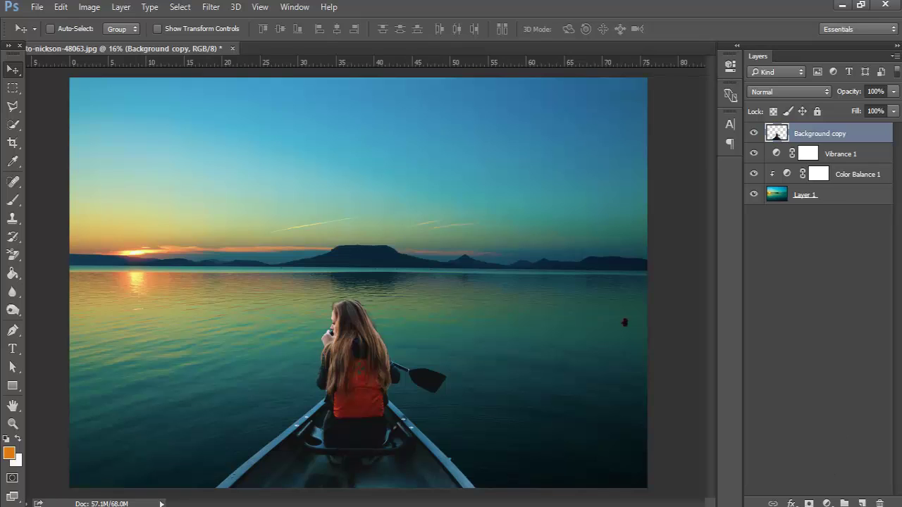
left_click(827, 502)
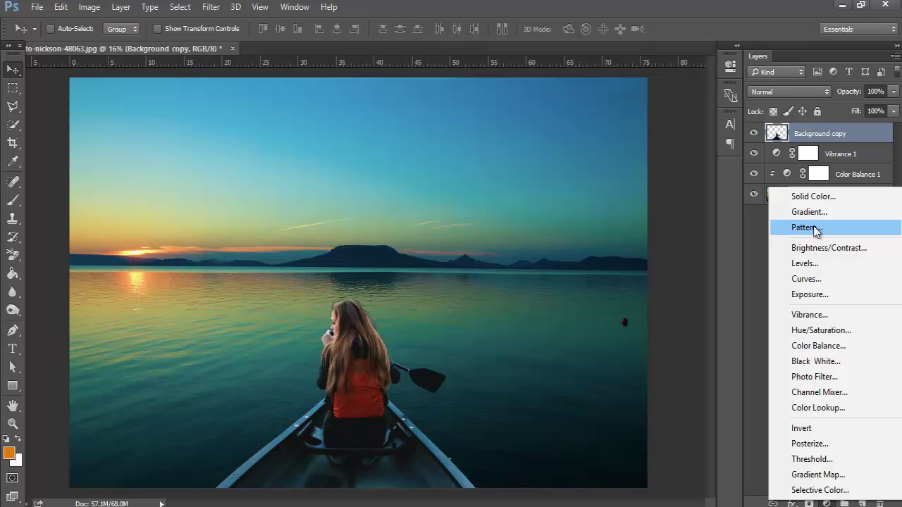
Add an Exposure +1.16 layer clipped to Background copy and invert its mask to black.
left_click(807, 294)
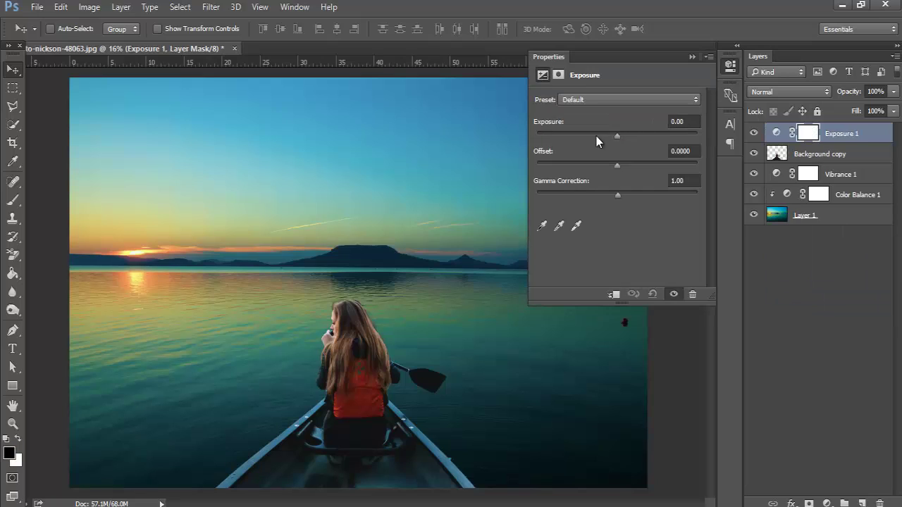
left_click_drag(617, 136, 623, 136)
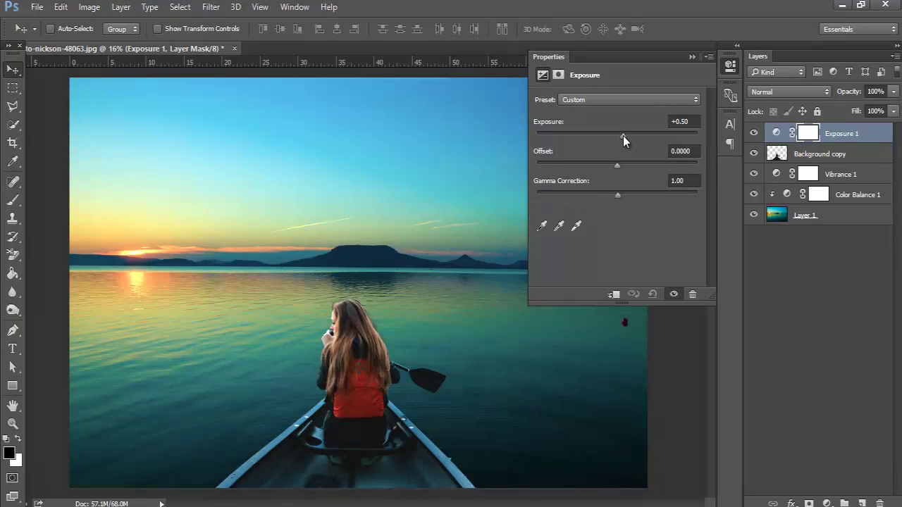
left_click(615, 295)
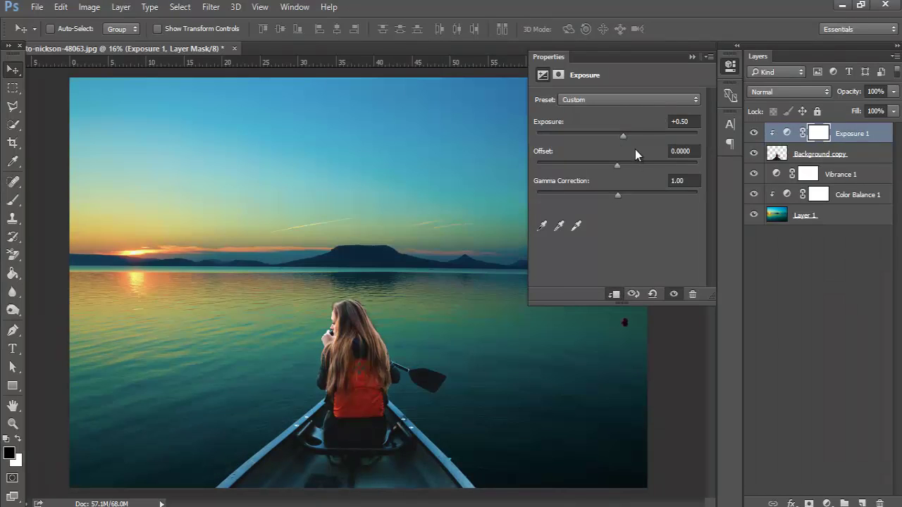
left_click_drag(625, 139, 630, 145)
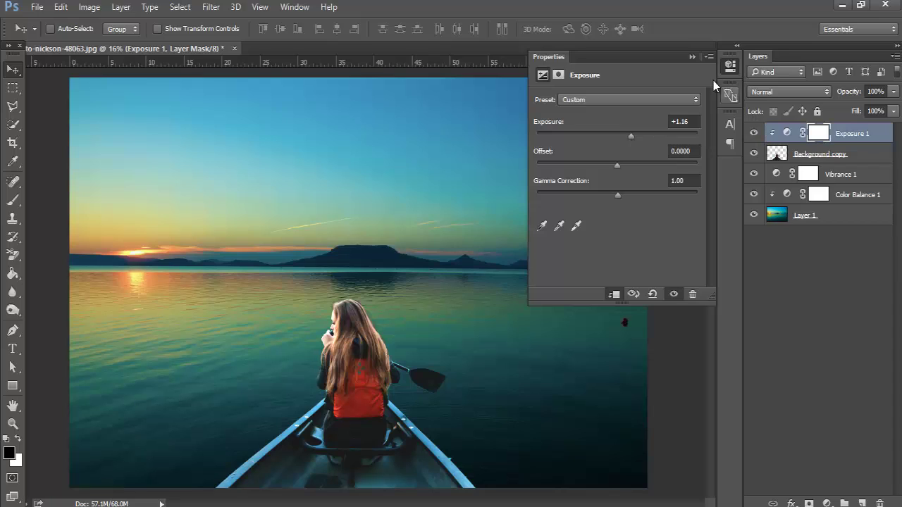
left_click(728, 66)
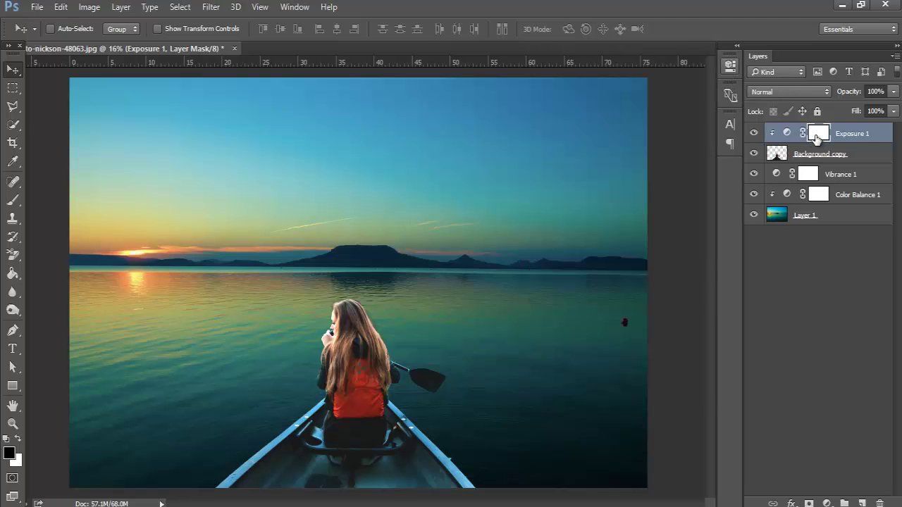
key("ctrl+i")
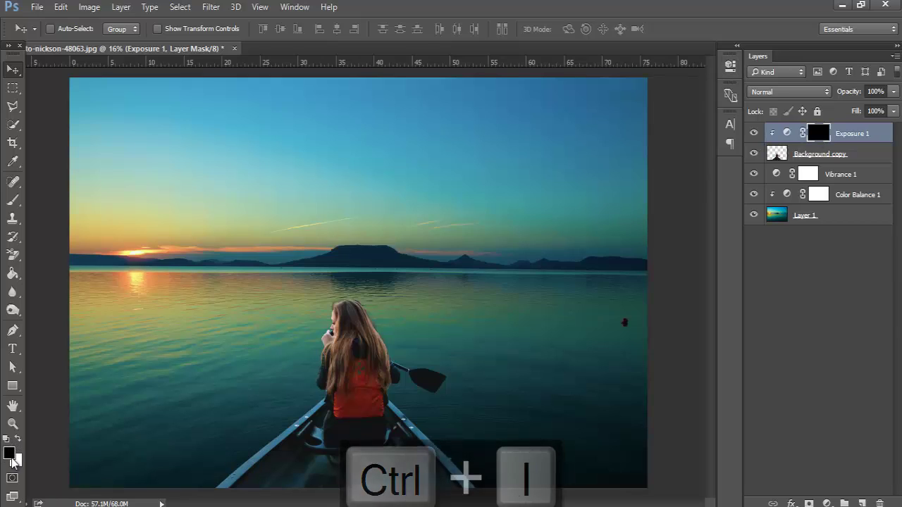
Set up a white brush with 54% flow and a 483 px size.
left_click(19, 440)
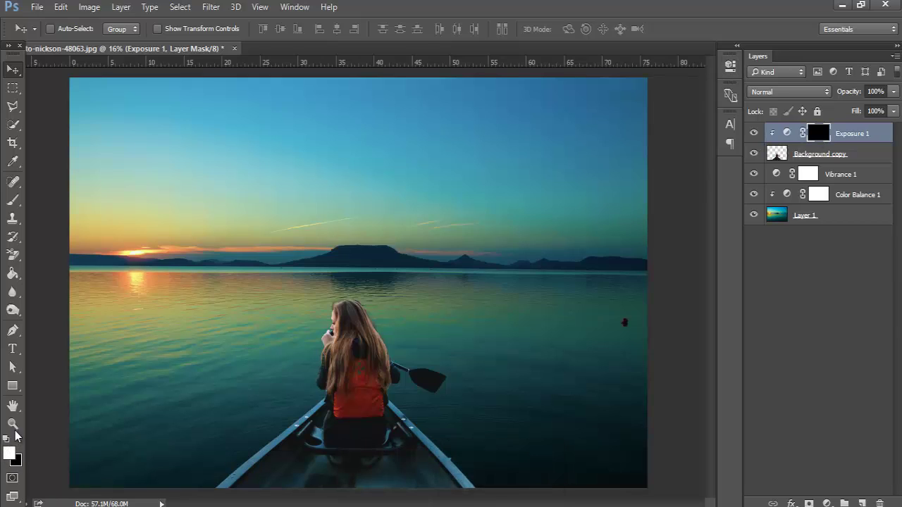
left_click(13, 201)
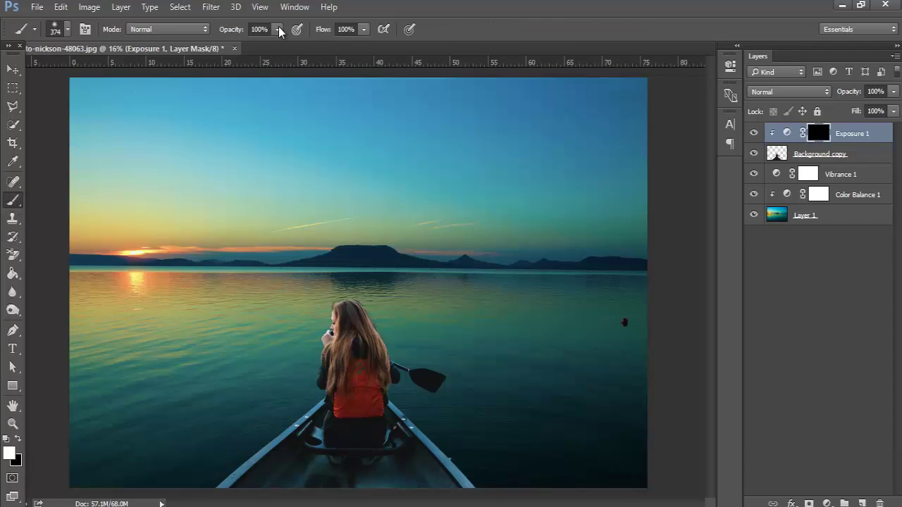
left_click(278, 30)
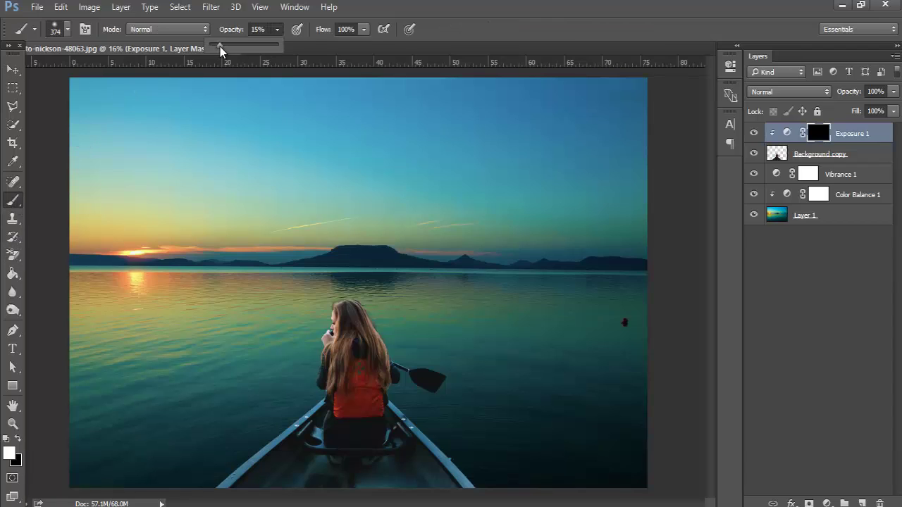
left_click_drag(364, 30, 332, 45)
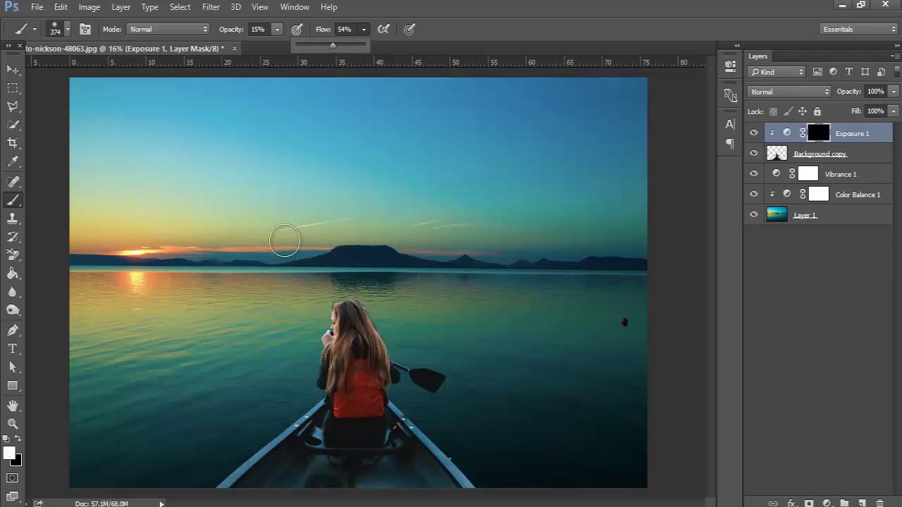
right_click(314, 254)
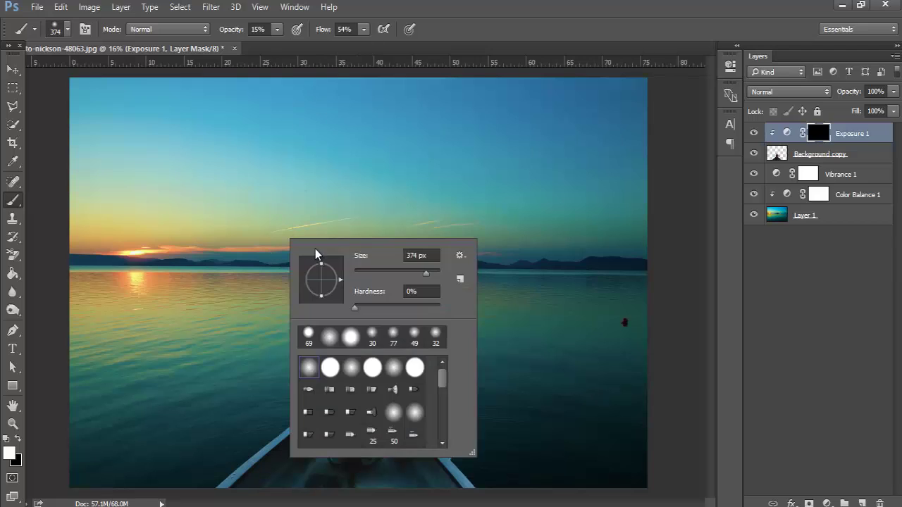
left_click(431, 273)
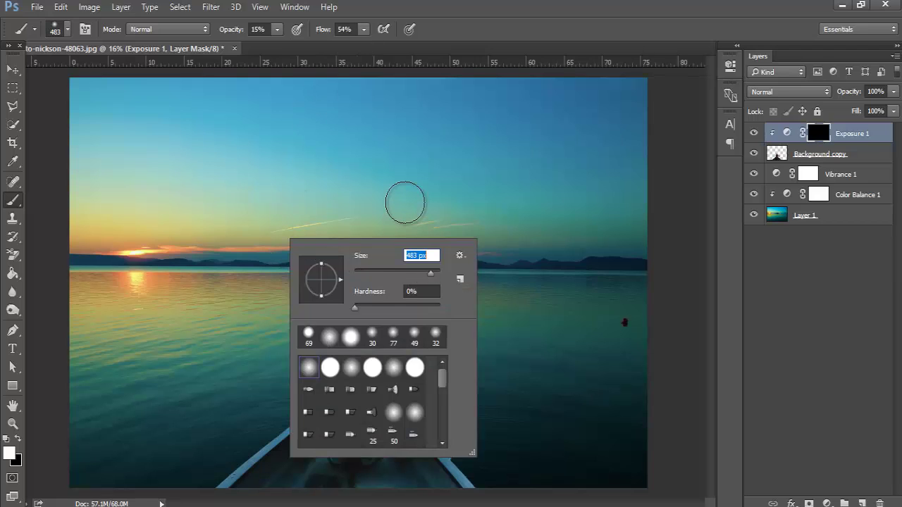
left_click(406, 203)
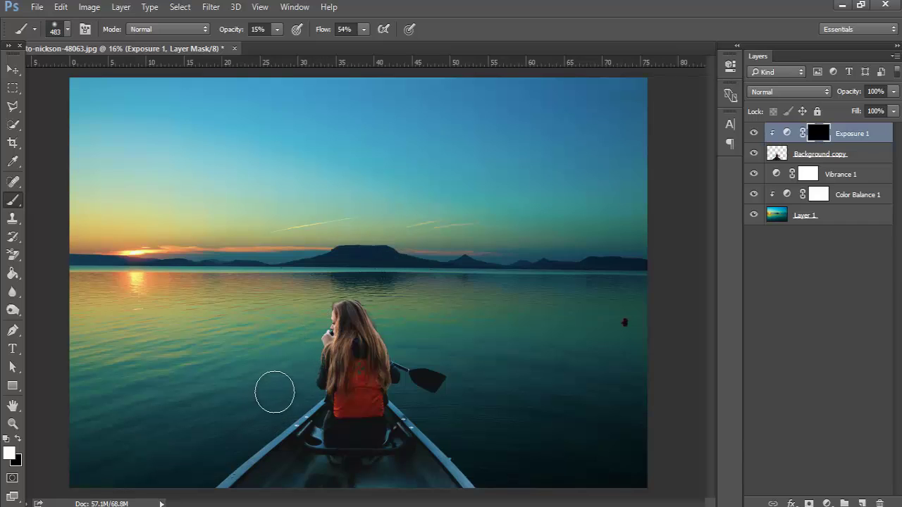
Paint white on the Exposure 1 mask along the girl's hair and arm edge.
mouse_move(312, 292)
left_mouse_down()
mouse_move(312, 363)
mouse_move(227, 481)
left_mouse_up()
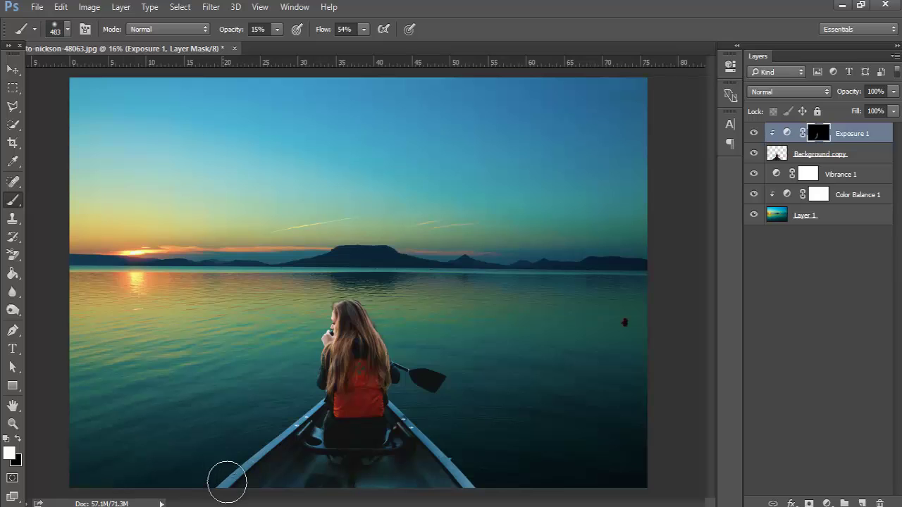
scroll(290, 393, "up", 2)
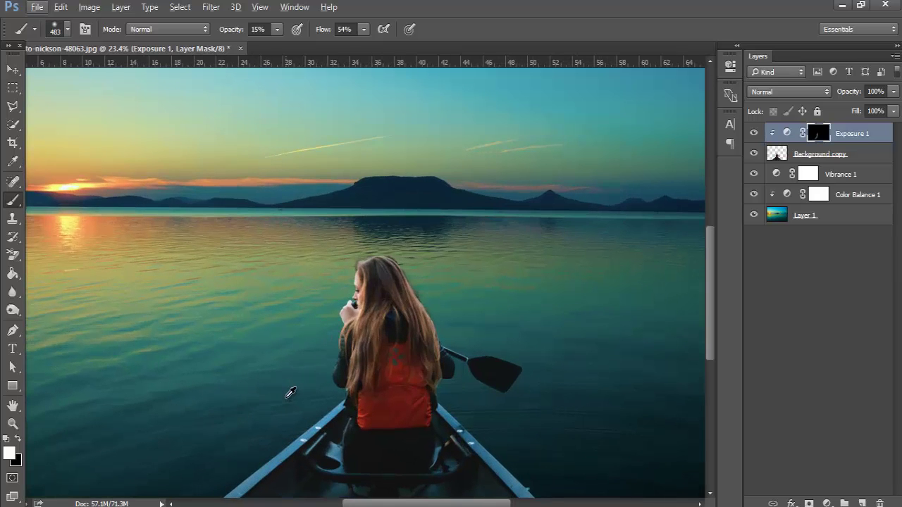
left_click_drag(308, 398, 344, 339)
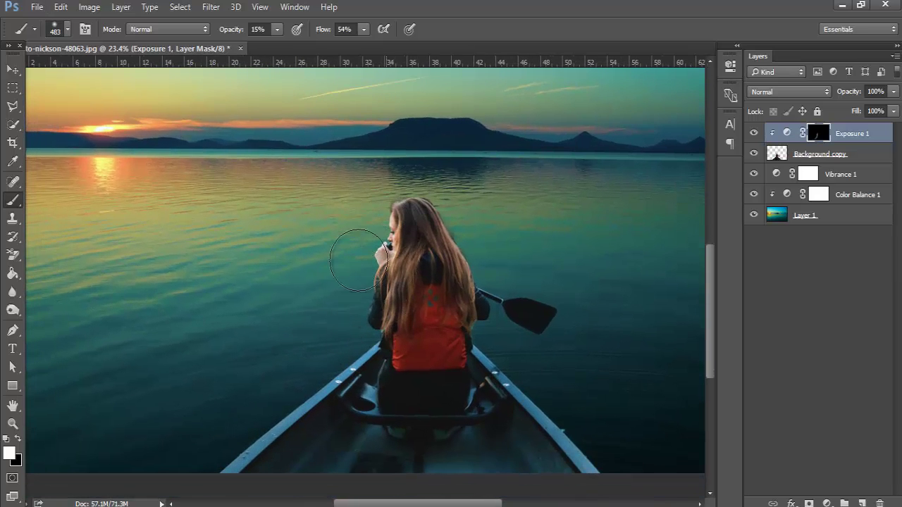
mouse_move(358, 260)
left_mouse_down()
mouse_move(397, 177)
mouse_move(417, 162)
mouse_move(383, 207)
mouse_move(375, 325)
mouse_move(376, 272)
left_mouse_up()
left_click_drag(346, 334, 379, 247)
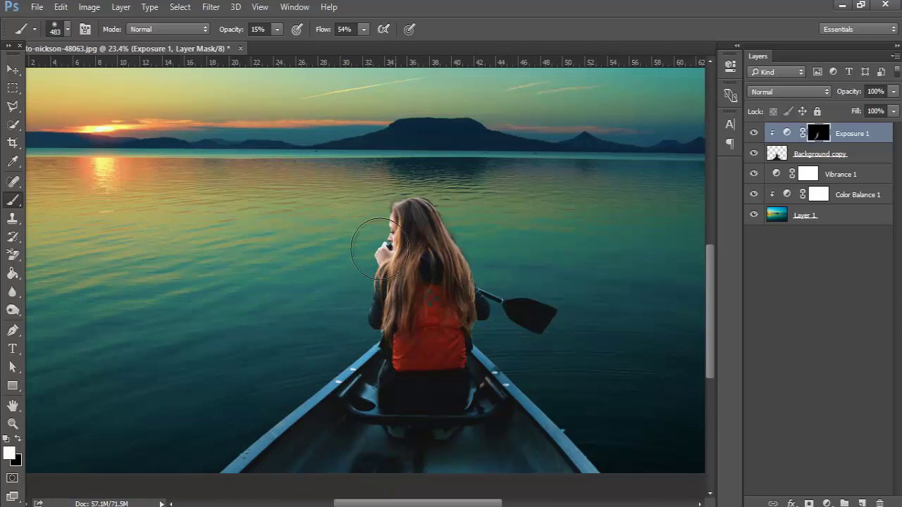
scroll(275, 437, "down", 2, "alt")
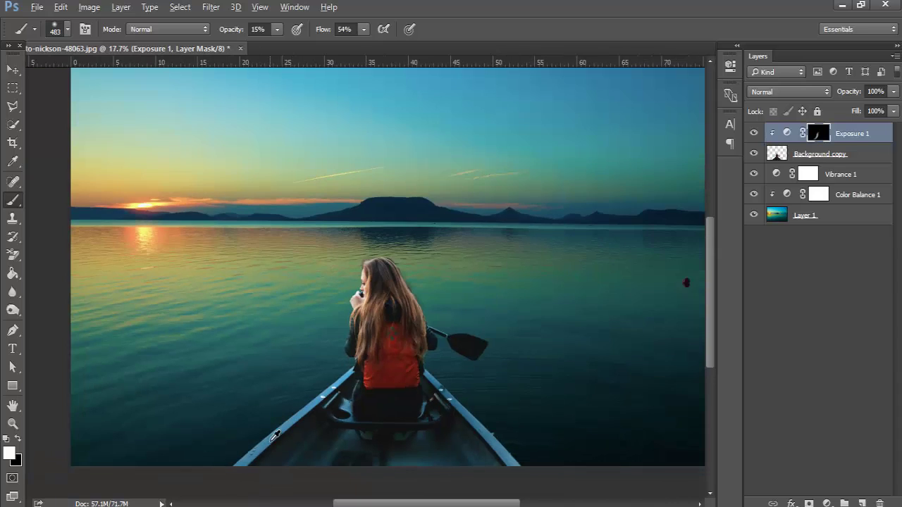
scroll(303, 405, "down", 1, "alt")
scroll(310, 403, "up", 1, "alt")
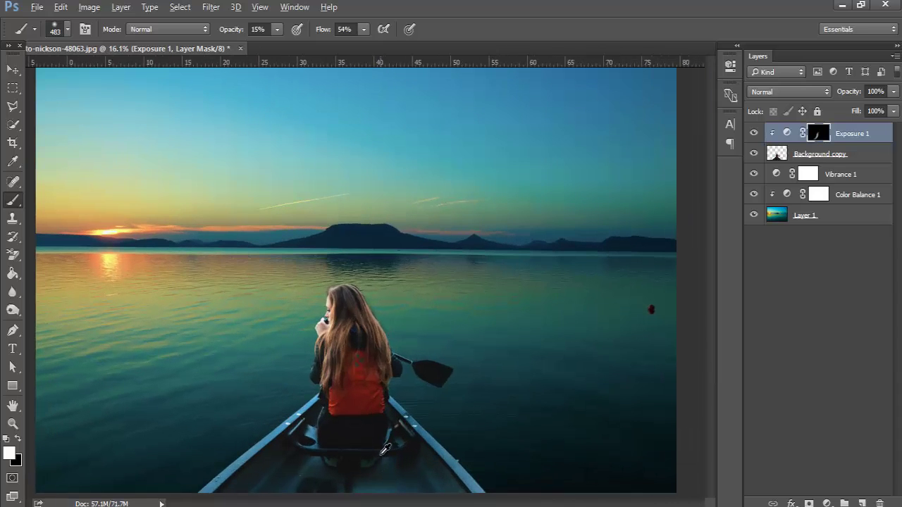
scroll(382, 453, "down", 2)
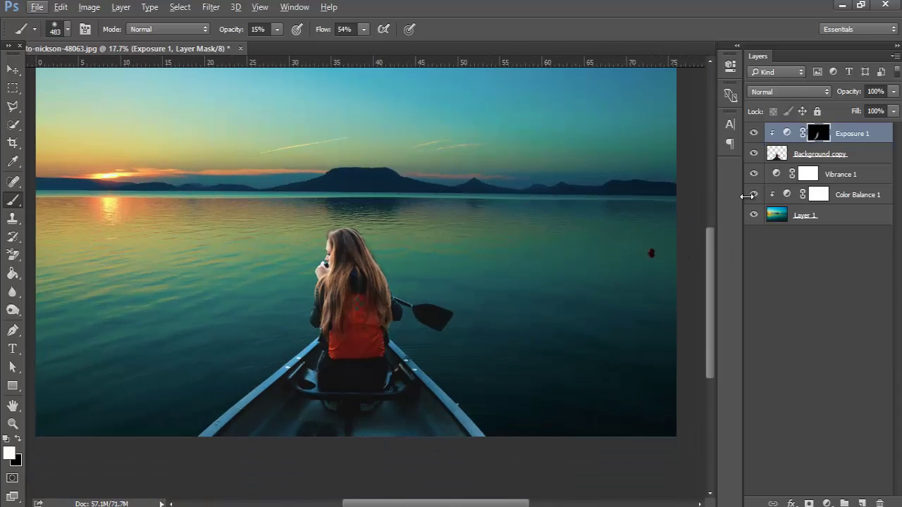
left_click(779, 157)
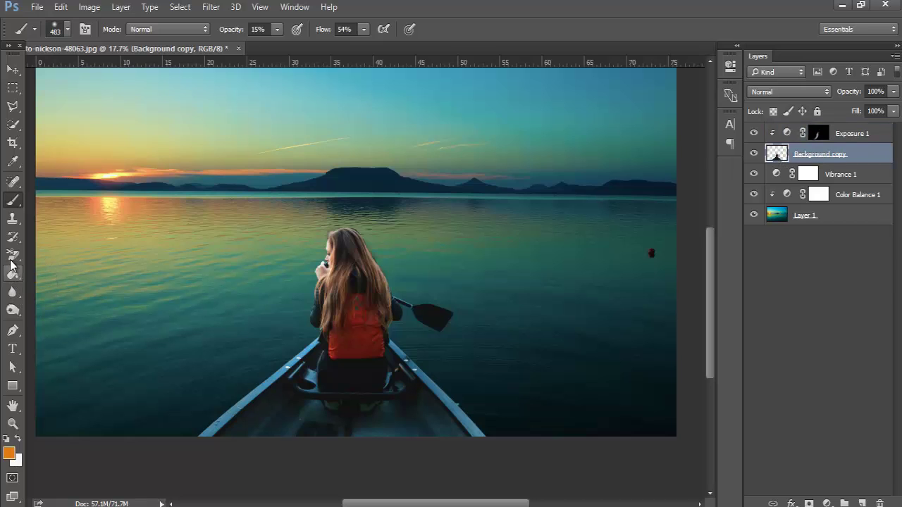
Set the Burn tool to a 498 px brush, Shadows range and 15% exposure.
left_click(12, 310)
left_click(55, 326)
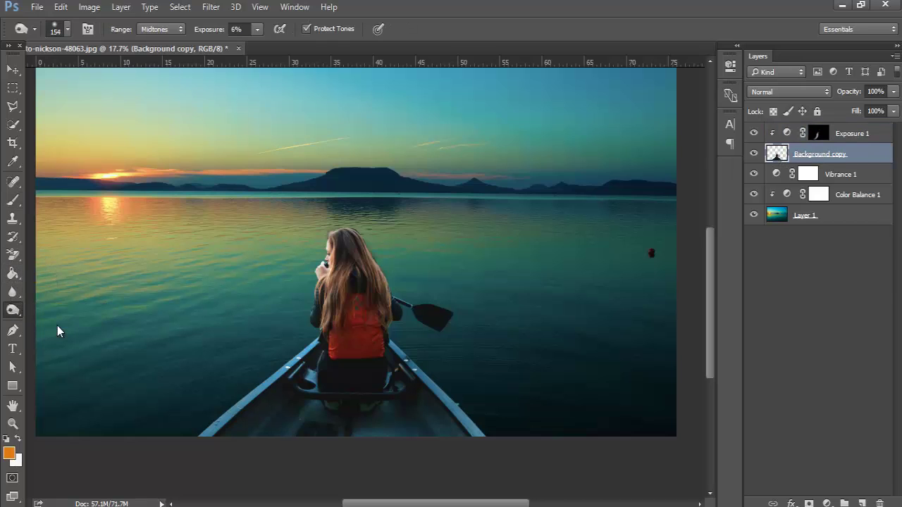
right_click(415, 380)
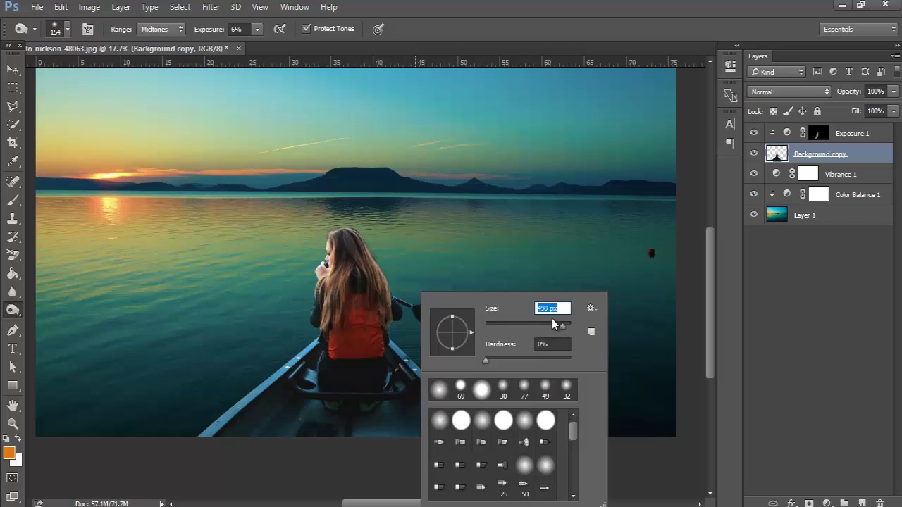
left_click(402, 267)
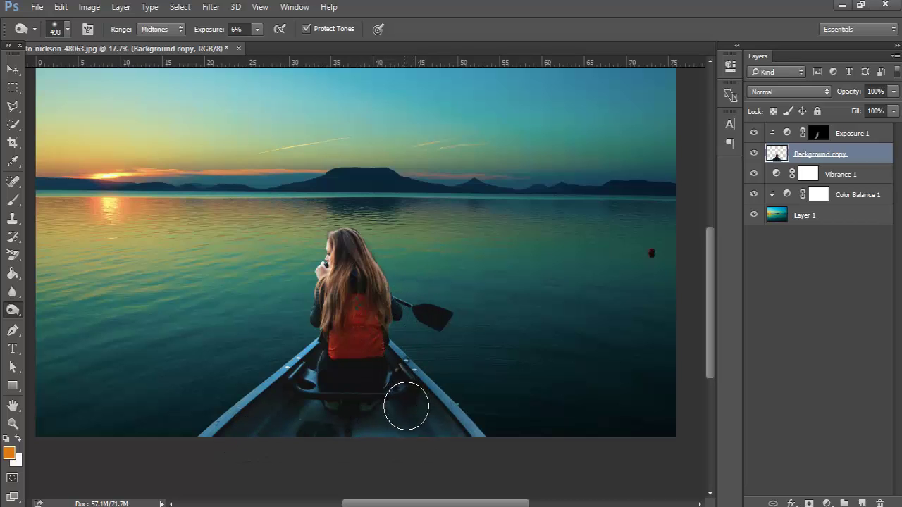
left_click(257, 29)
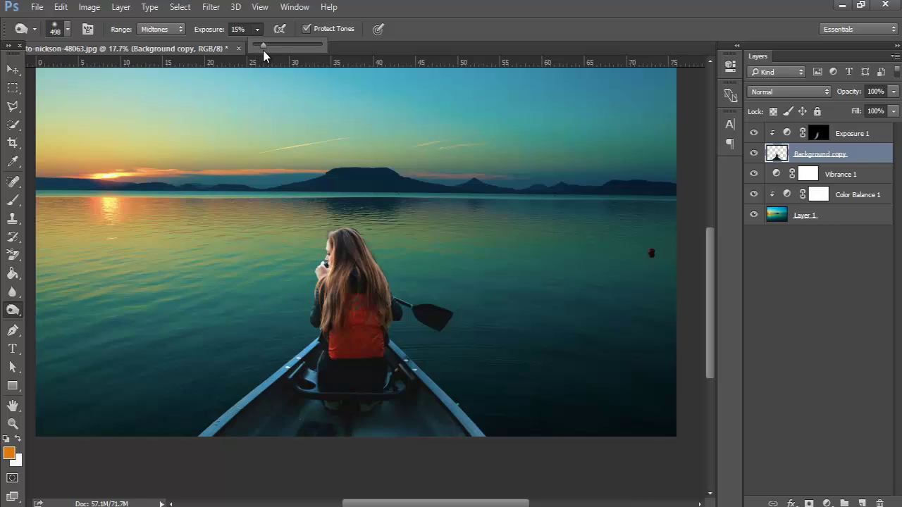
left_click(166, 31)
left_click(158, 40)
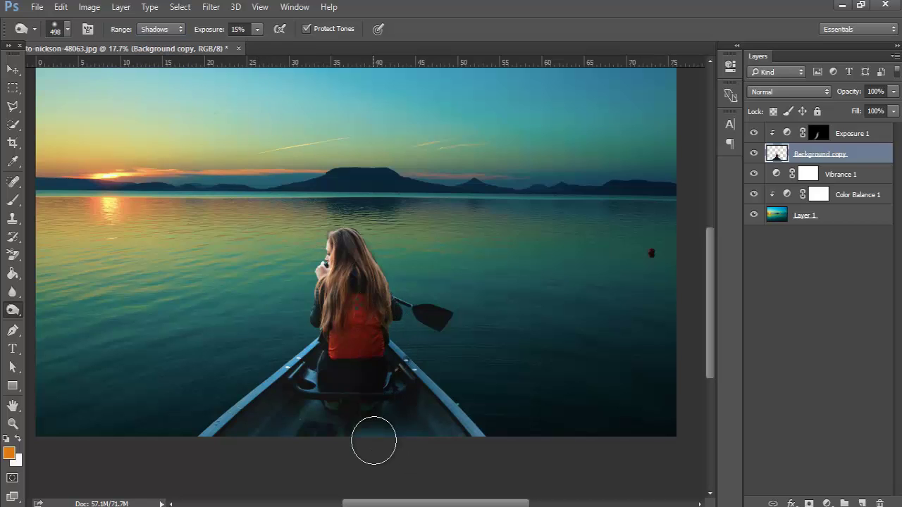
Burn the shadows over the girl and the boat seat area.
left_click_drag(373, 442, 375, 412)
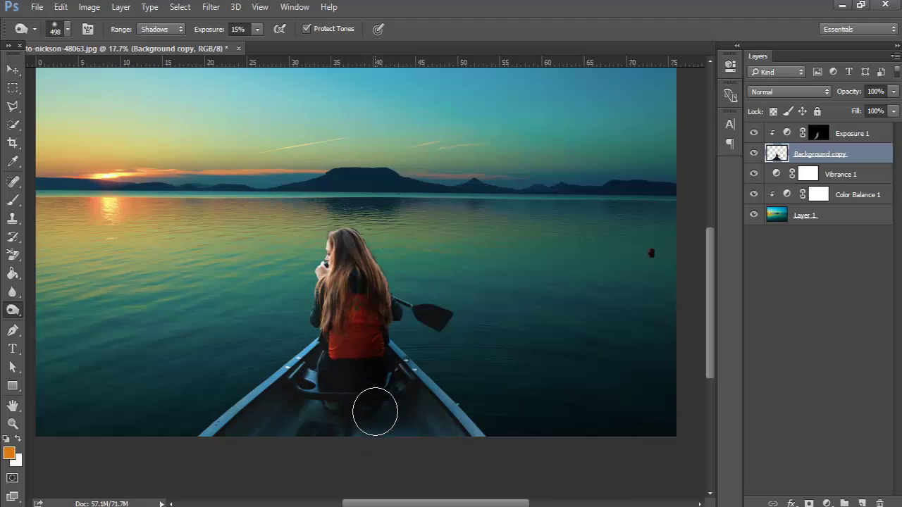
scroll(393, 316, "up", 2, "alt")
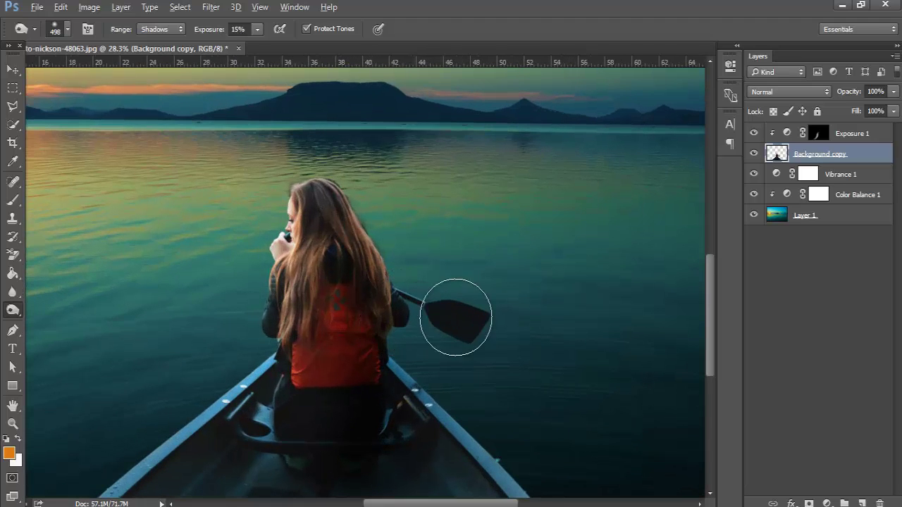
scroll(456, 317, "down", 2, "alt")
scroll(455, 316, "down", 1, "alt")
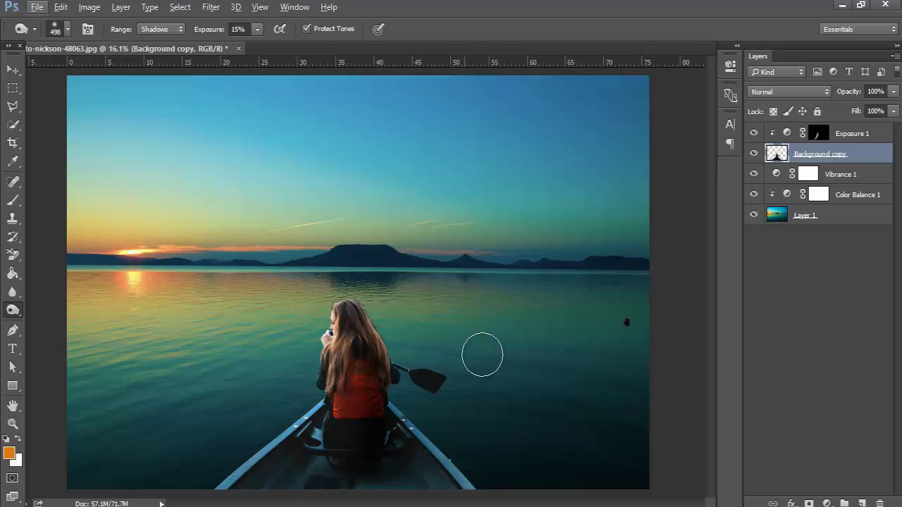
left_click(850, 138)
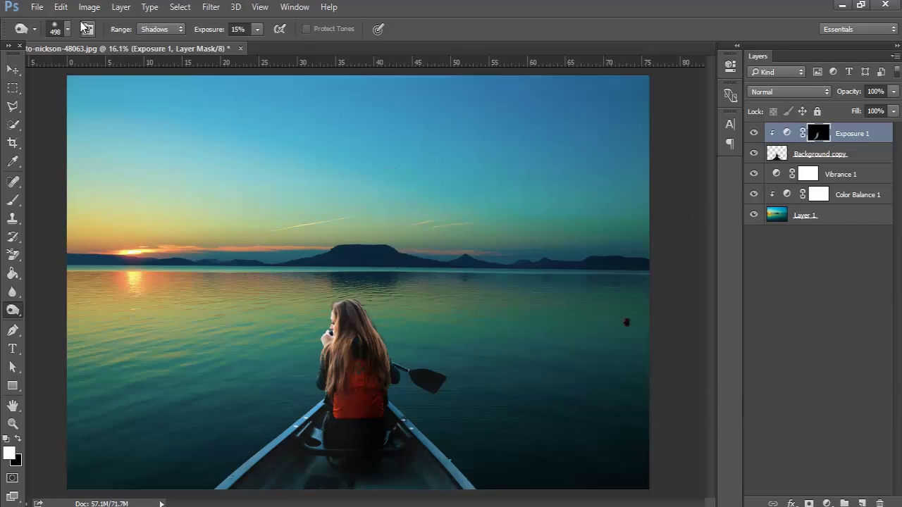
Open the jeremy-bishop-91956 purple sky photo and move it into the canoe document as Layer 2.
left_click(37, 7)
left_click(57, 37)
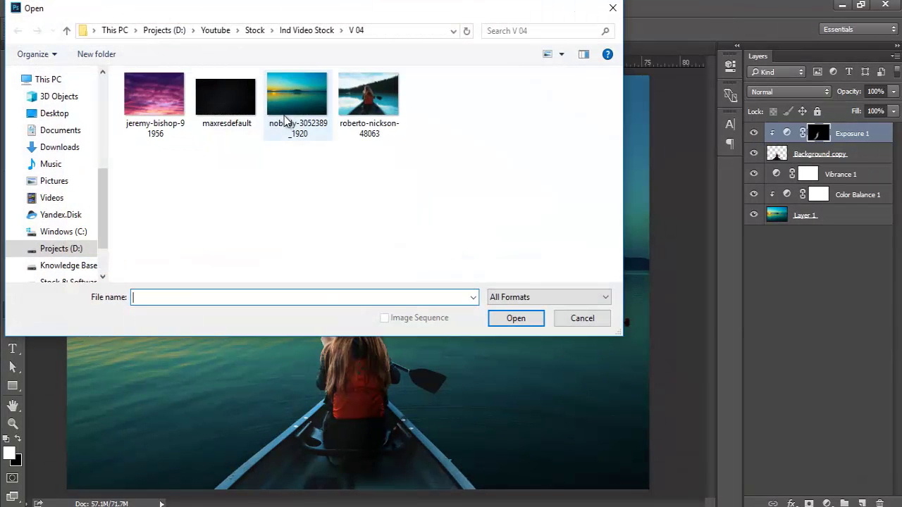
left_click(172, 106)
double_click(173, 106)
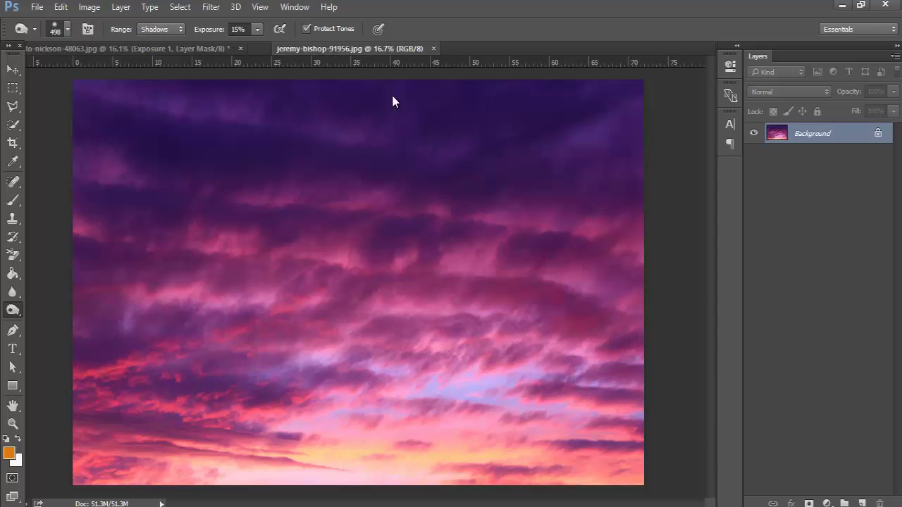
left_click_drag(338, 48, 392, 95)
left_click(13, 69)
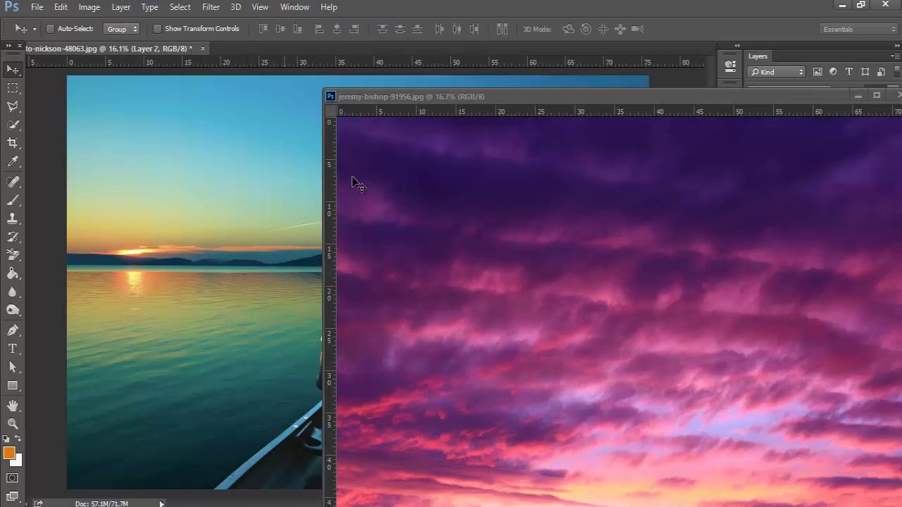
left_click_drag(289, 181, 296, 185)
left_click(897, 95)
left_click_drag(380, 285, 257, 270)
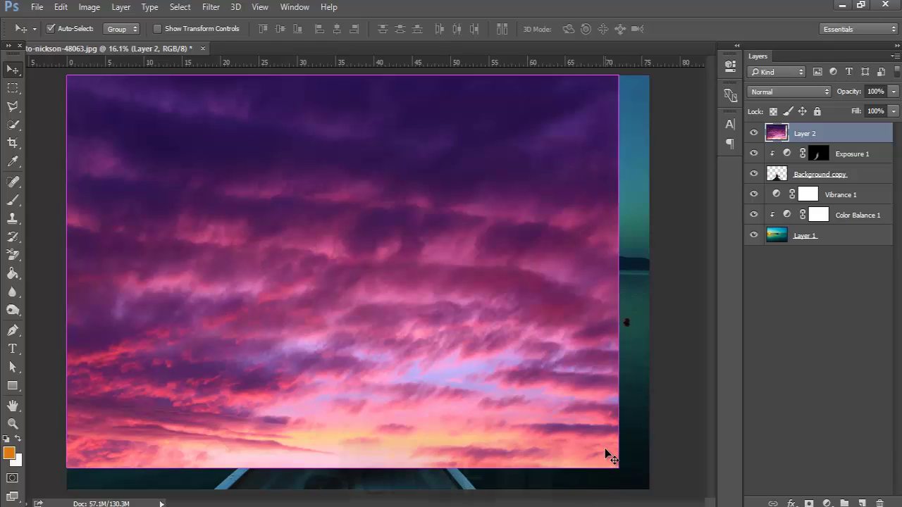
Scale the sky layer wider and shorter so its lower edge meets the horizon.
key("ctrl+t")
left_click_drag(619, 272, 649, 273)
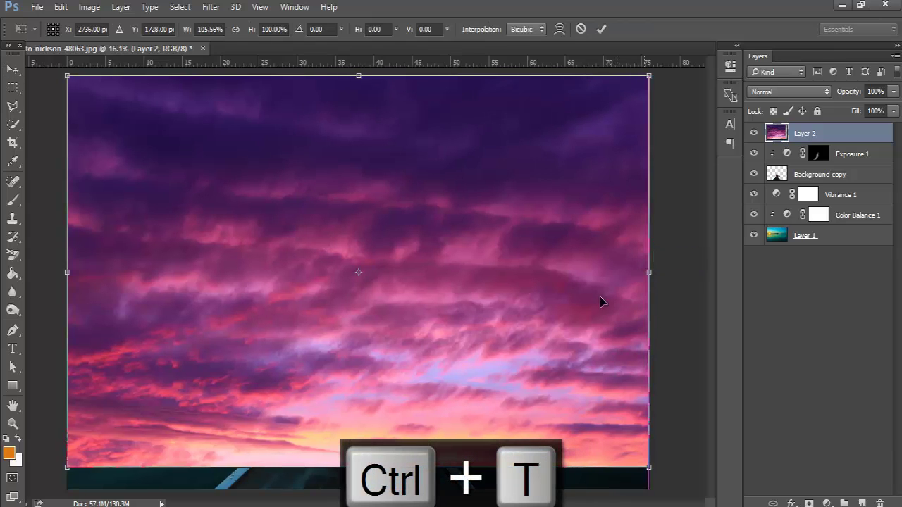
mouse_move(358, 466)
left_mouse_down()
mouse_move(381, 209)
mouse_move(389, 268)
left_mouse_up()
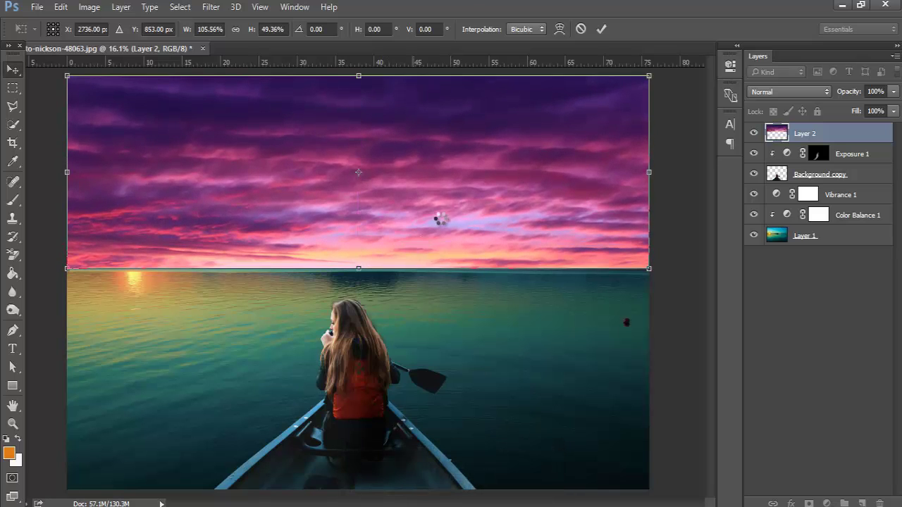
key("Return")
right_click(441, 219)
key("Escape")
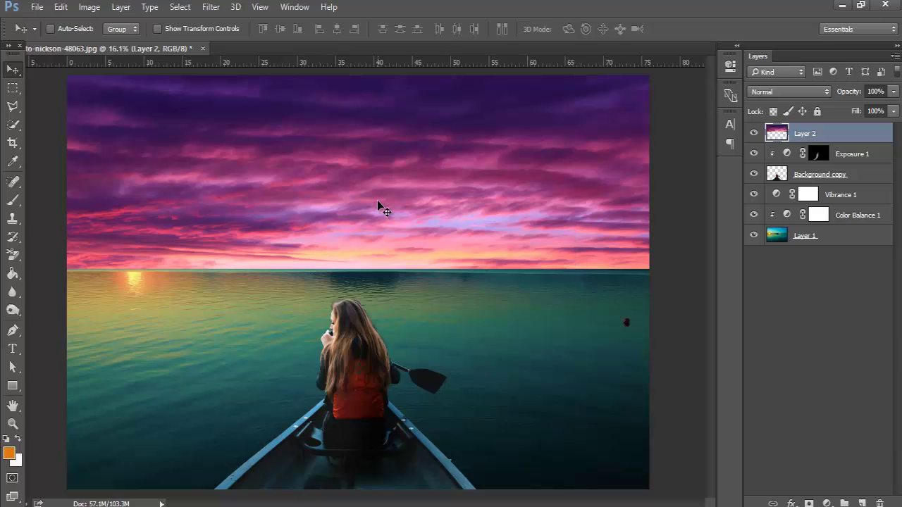
Flip the sky horizontally, then flip it back to its original orientation.
key("ctrl+t")
right_click(378, 201)
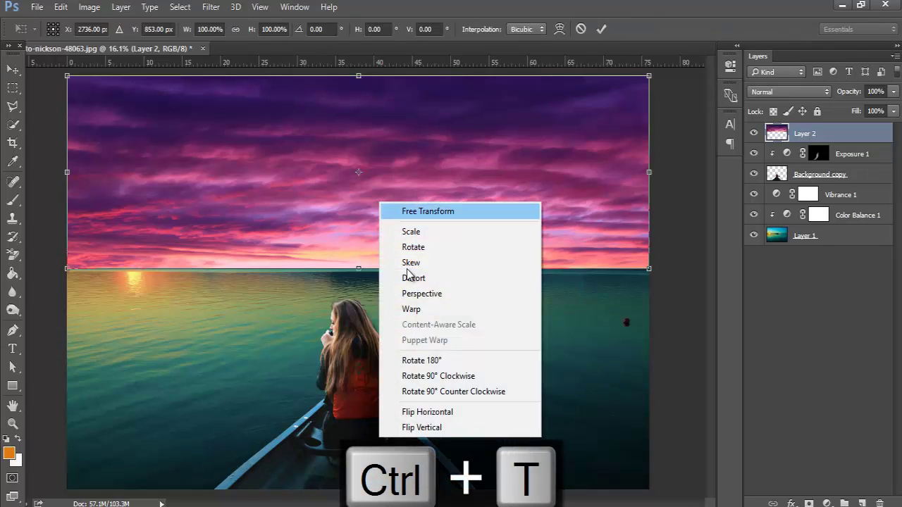
left_click(448, 413)
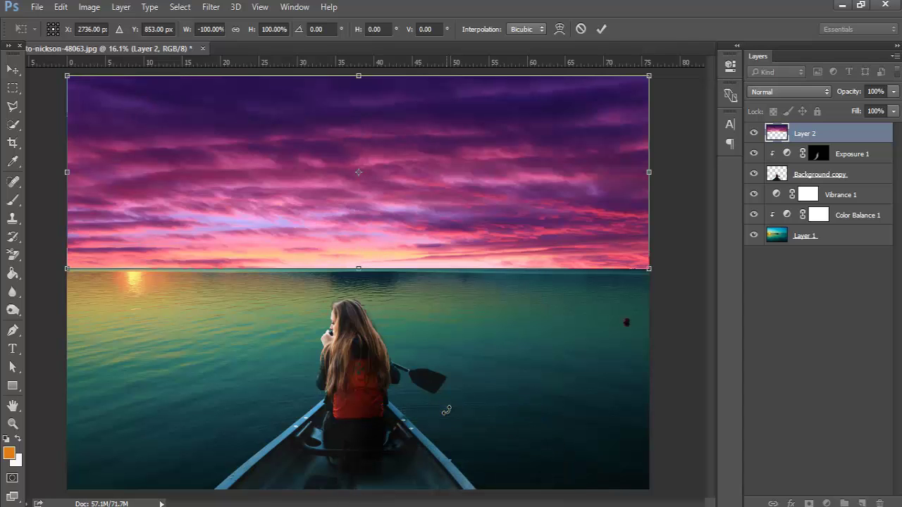
right_click(439, 256)
left_click(482, 428)
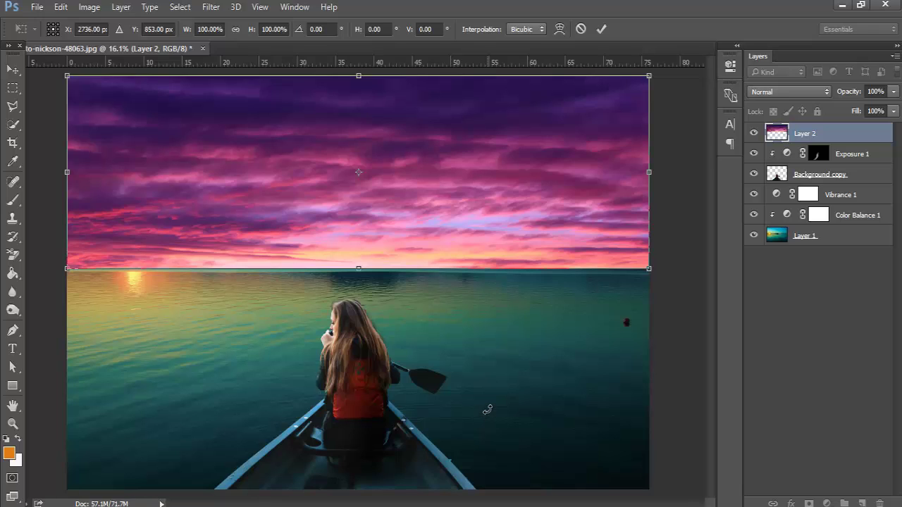
Commit the sky transform and toggle Layer 2's visibility to compare with the original sky.
key("Return")
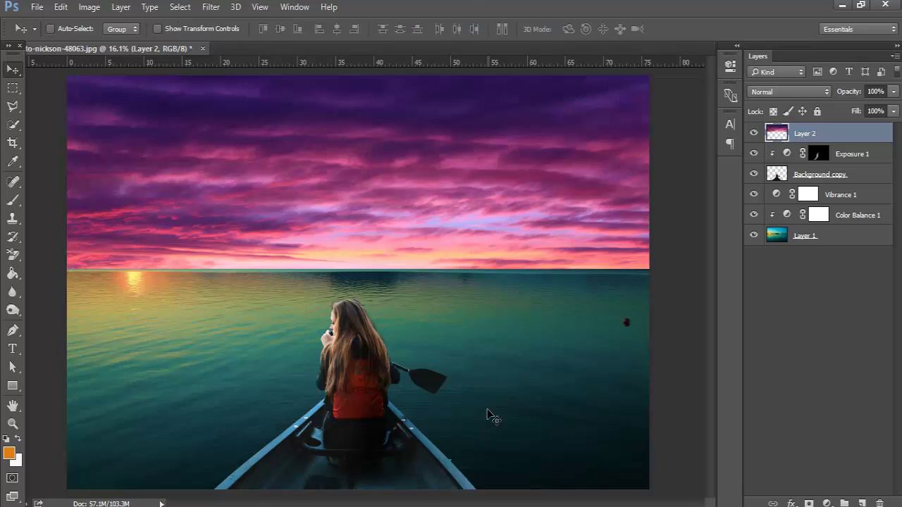
left_click(754, 134)
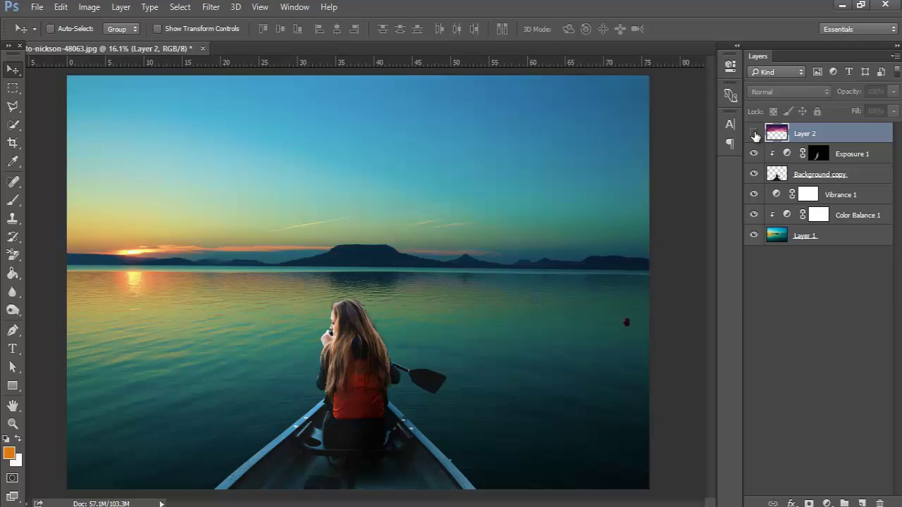
scroll(316, 174, "up", 1)
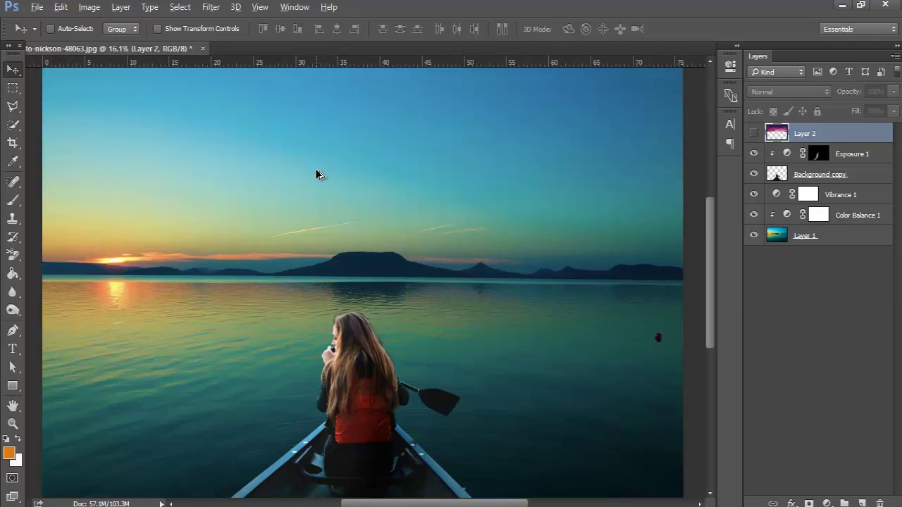
scroll(316, 174, "down", 1)
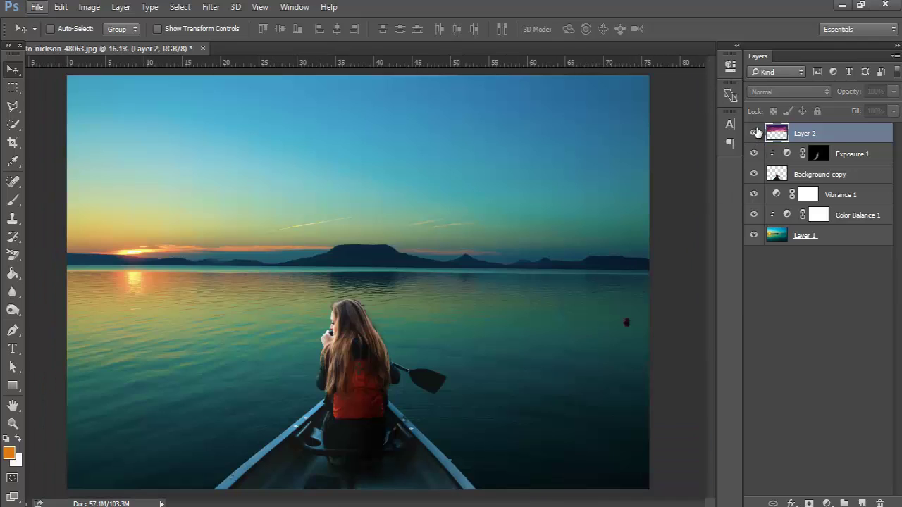
left_click(756, 133)
Blend Layer 2 in Overlay mode, after trying Soft Light, and add a layer mask.
left_click(770, 90)
left_click(759, 242)
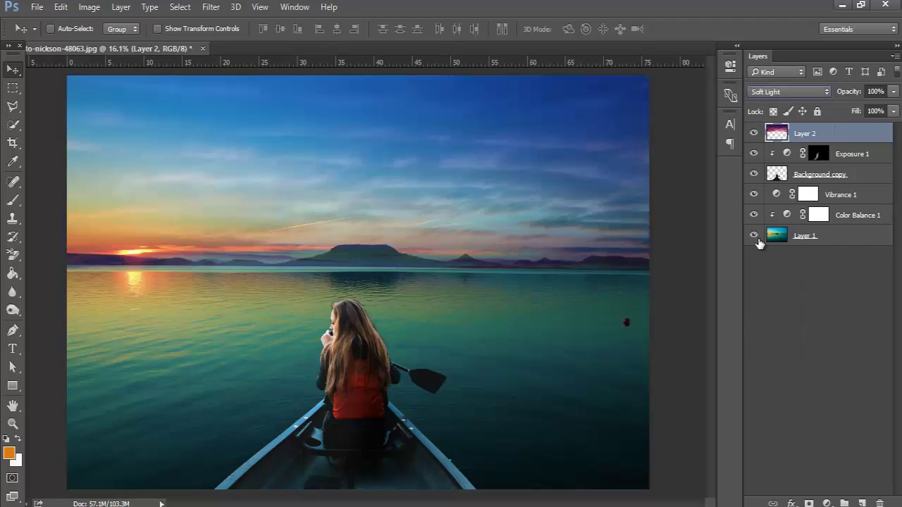
left_click(805, 93)
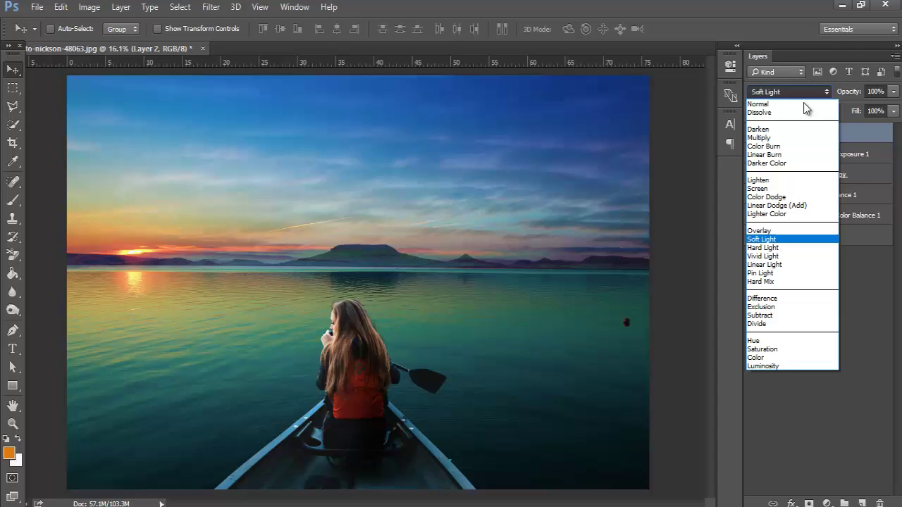
left_click(794, 231)
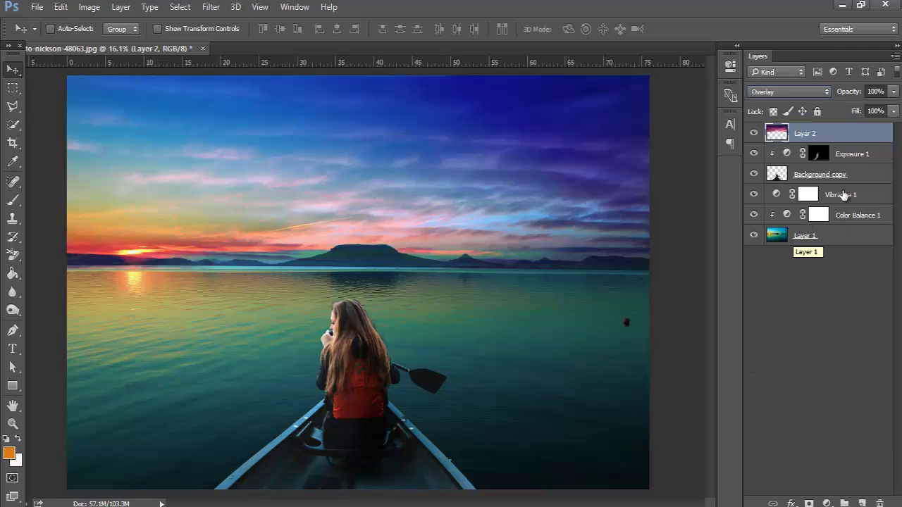
left_click(807, 503)
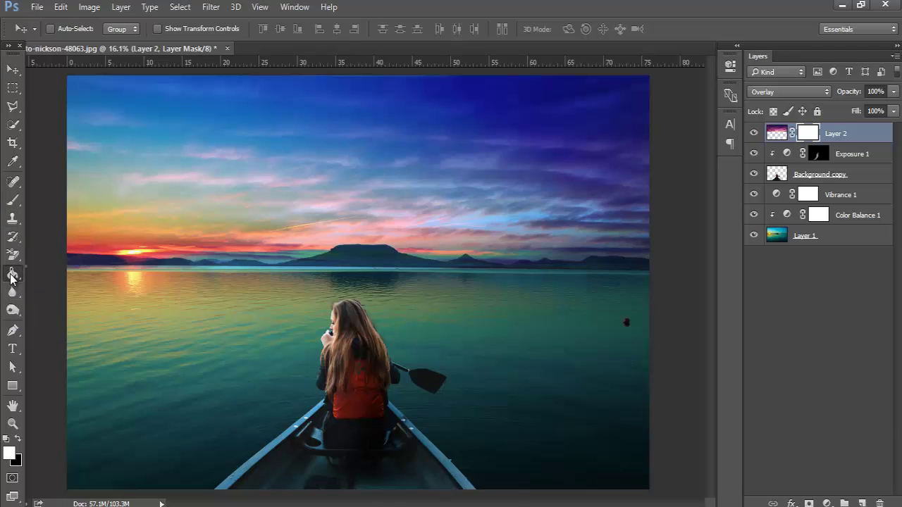
Drag a black-to-white gradient upward on Layer 2's mask to fade clouds near the horizon.
left_click_drag(12, 274, 55, 273)
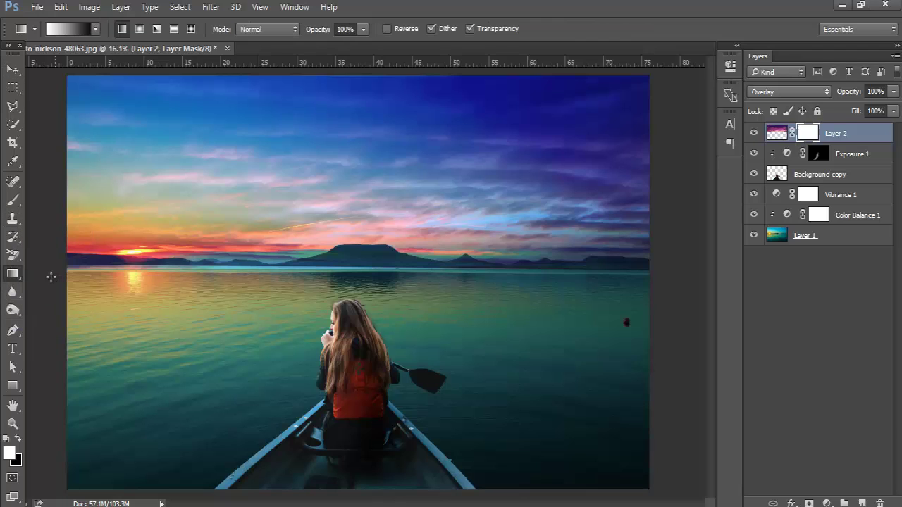
left_click(19, 439)
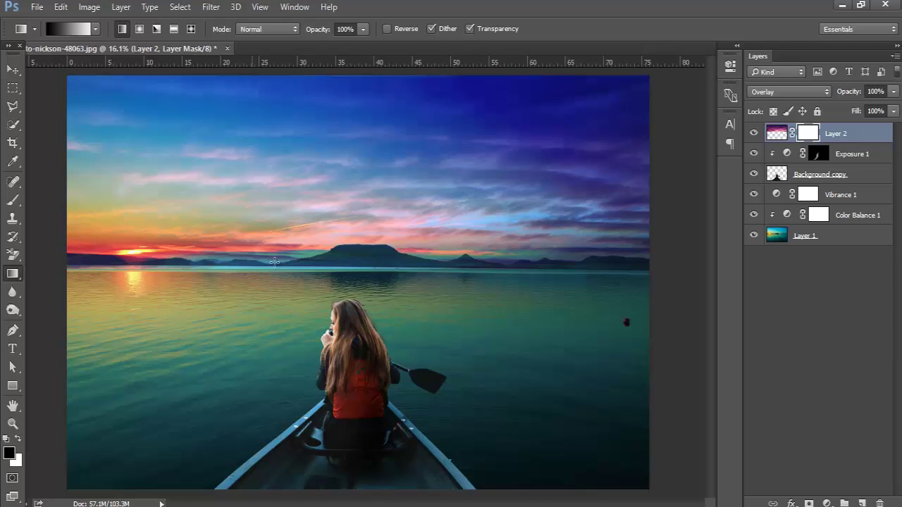
left_click_drag(324, 277, 331, 193)
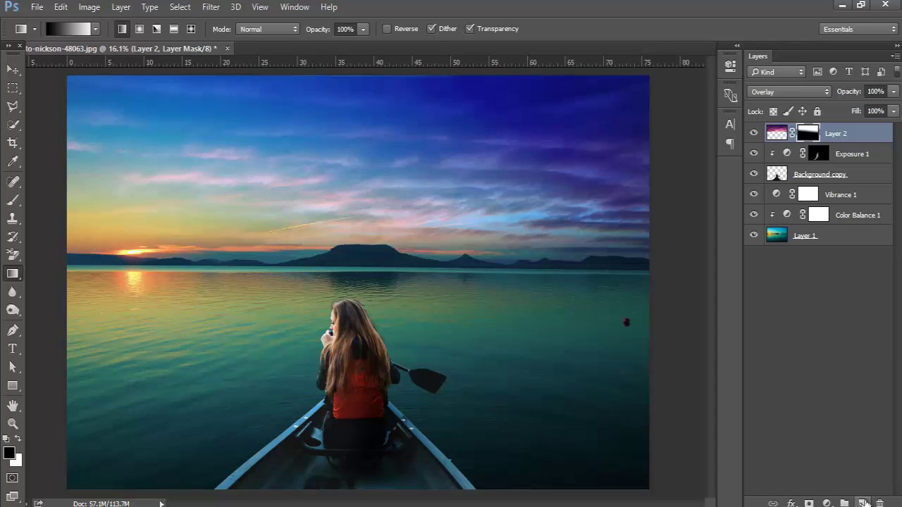
left_click(861, 503)
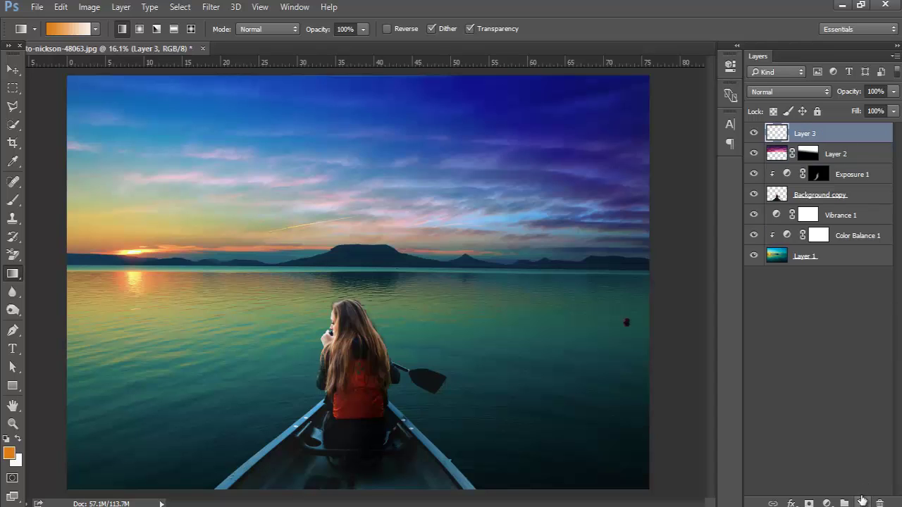
Choose a bright orange foreground colour for the brush.
left_click(12, 201)
left_click(9, 454)
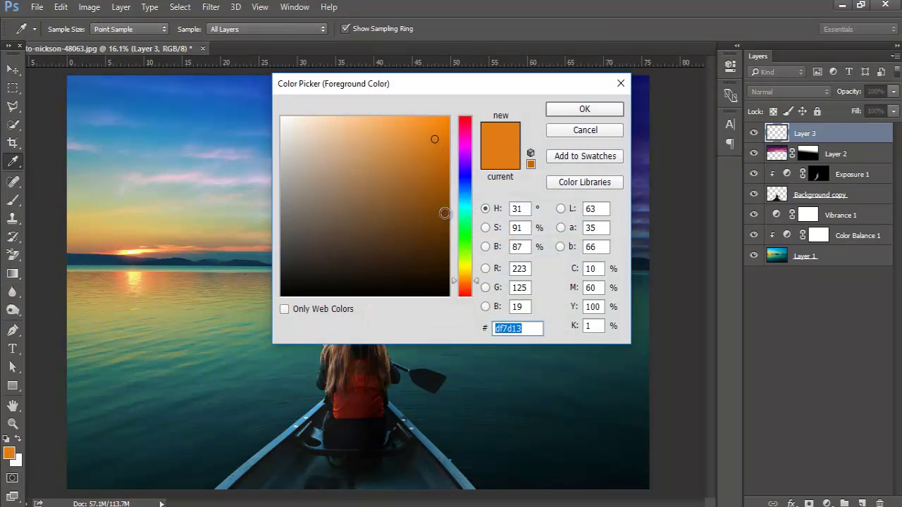
left_click(428, 124)
left_click_drag(429, 124, 437, 130)
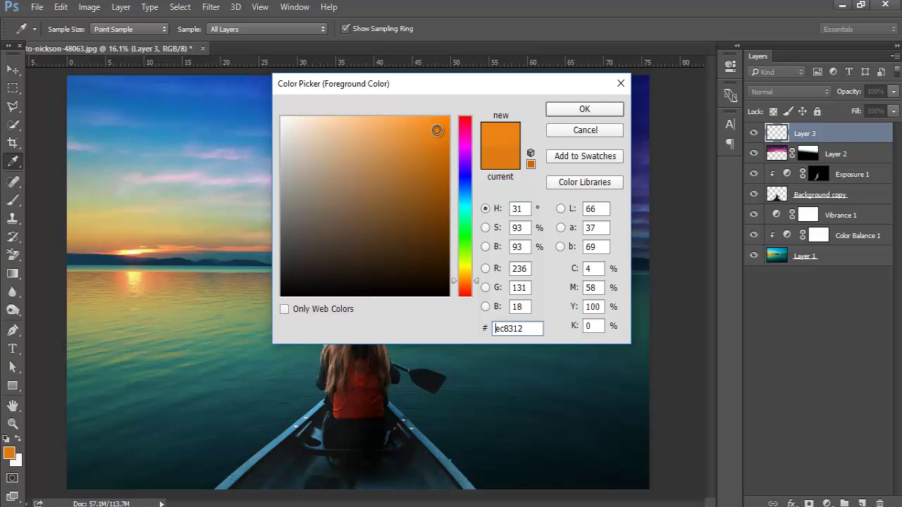
left_click(569, 113)
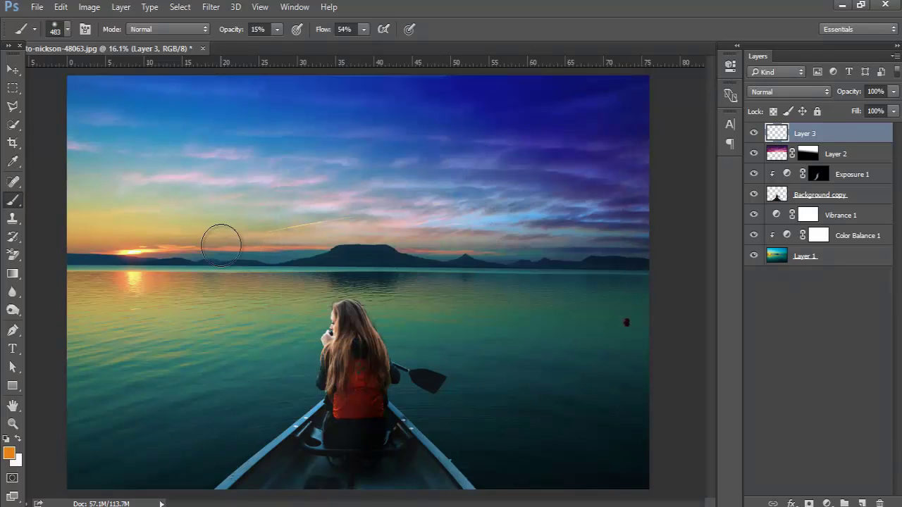
Set the brush to 1512 px with 100% opacity and 100% flow.
right_click(224, 242)
left_click(278, 29)
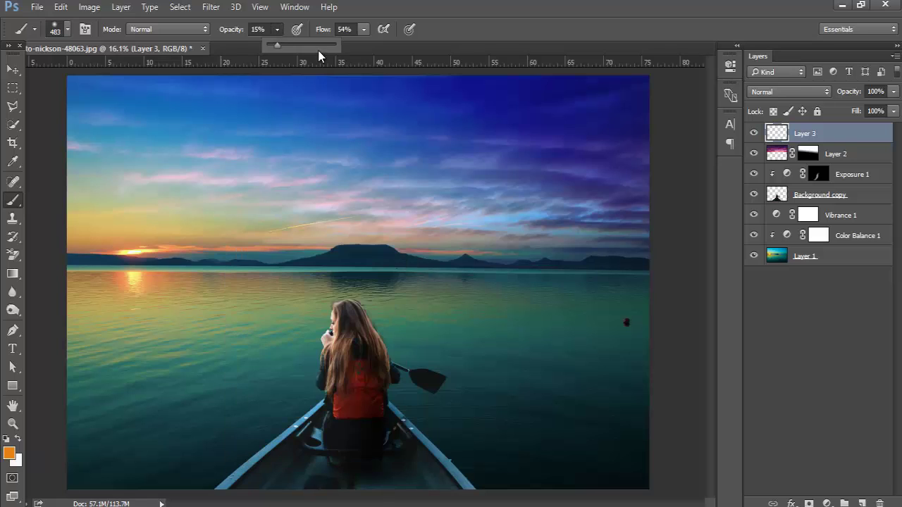
left_click(460, 31)
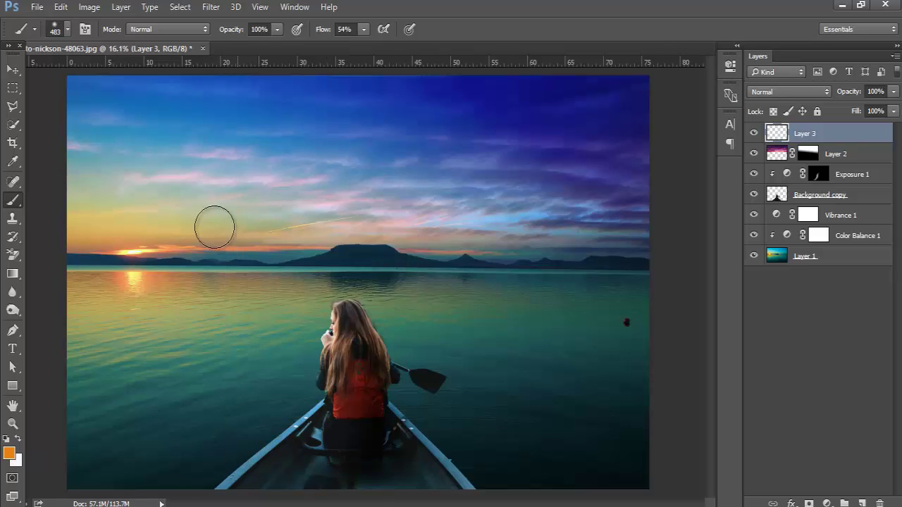
right_click(174, 264)
double_click(300, 280)
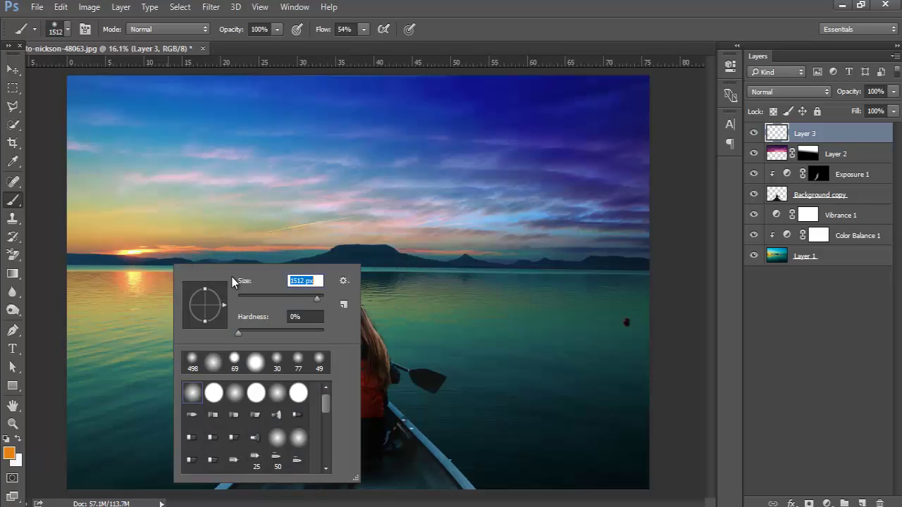
type("1512")
key("Return")
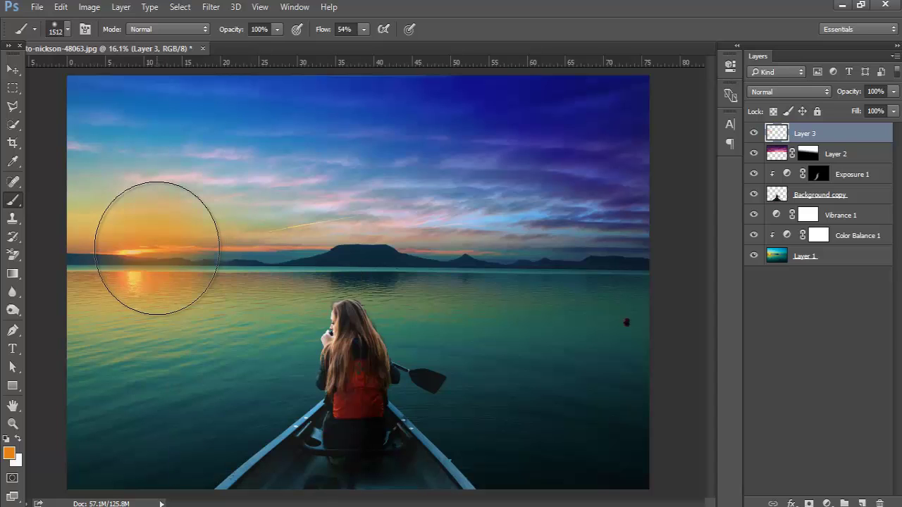
left_click(363, 29)
left_click_drag(381, 47, 396, 45)
Paint an orange glow over the sun on Layer 3 and blend it in Screen mode.
left_click(150, 256)
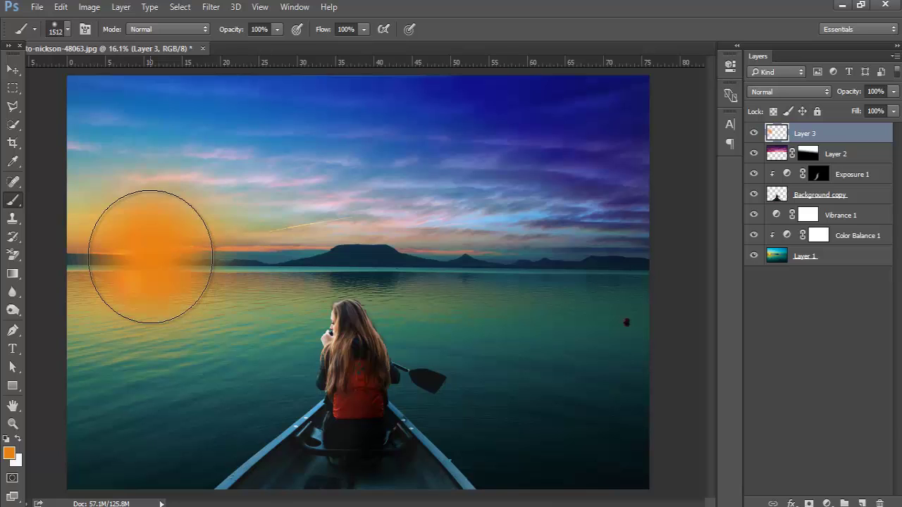
left_click(155, 205)
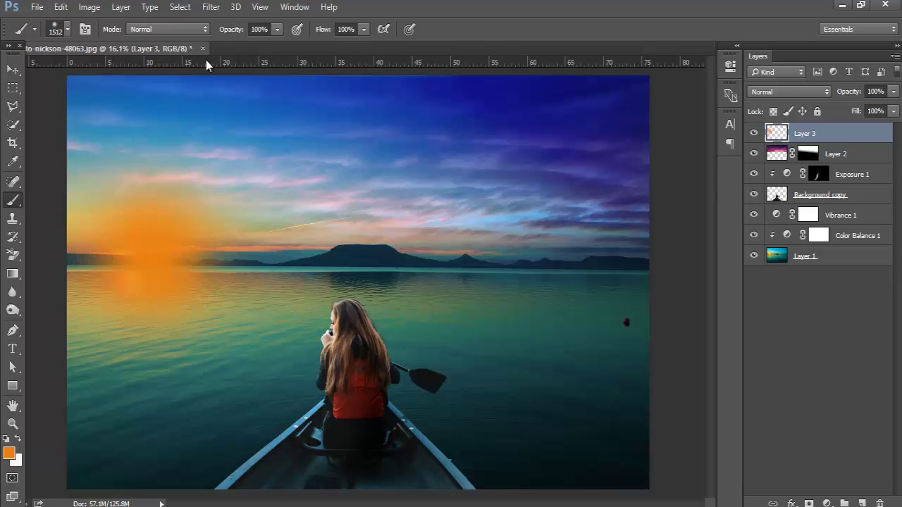
left_click(792, 96)
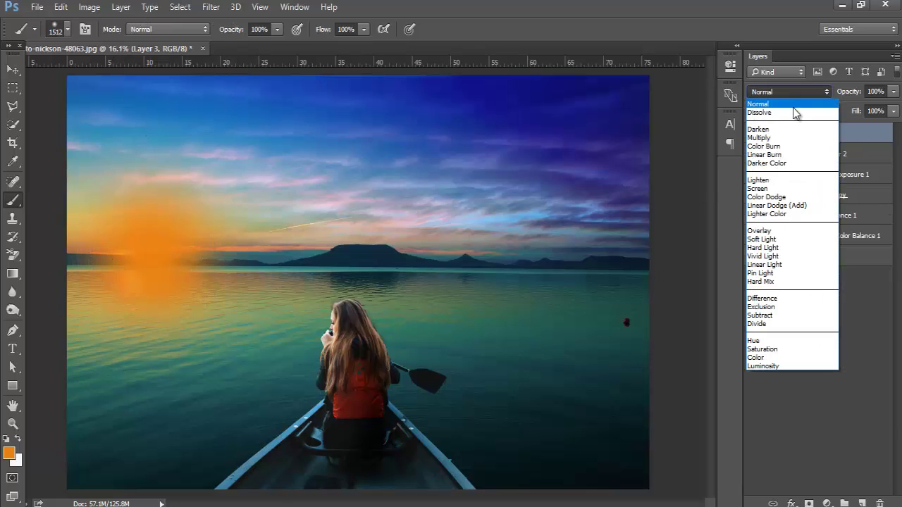
left_click(783, 189)
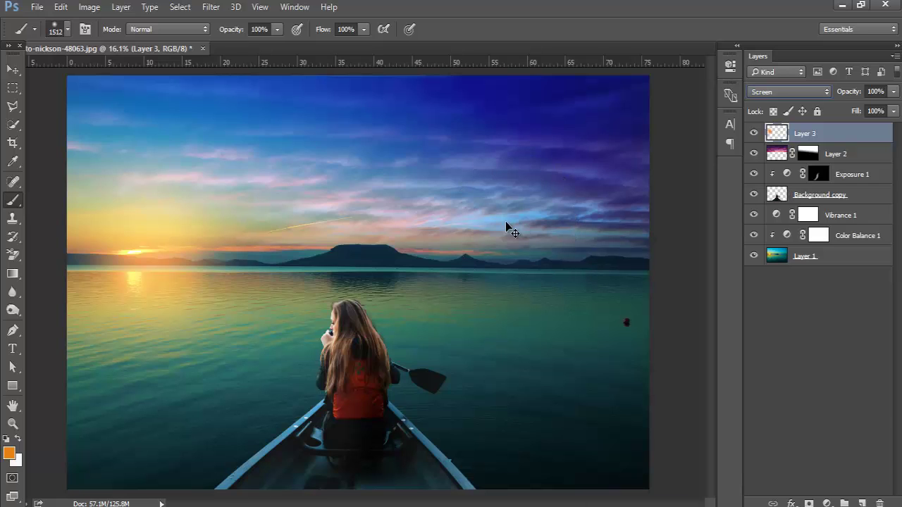
left_click(859, 502)
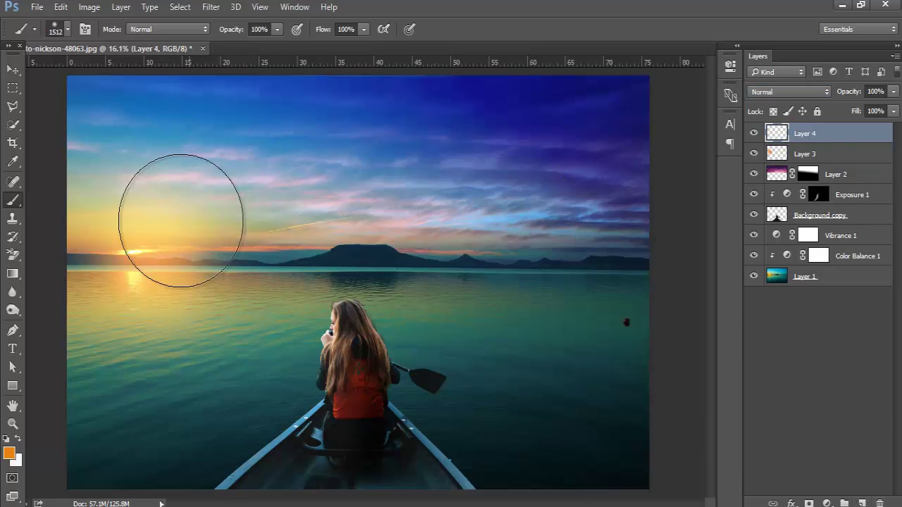
Paint a second orange dab at the sun on Layer 4 in Screen mode.
left_click(158, 239)
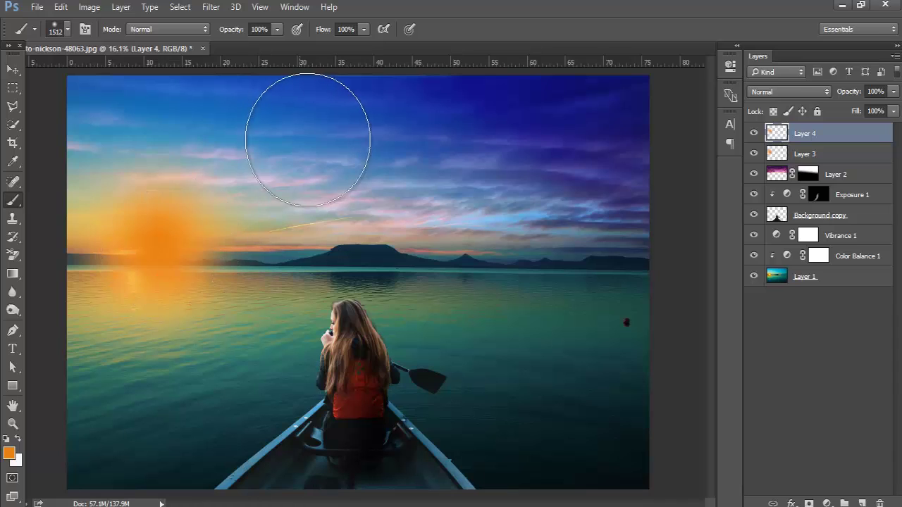
left_click(768, 92)
left_click(770, 189)
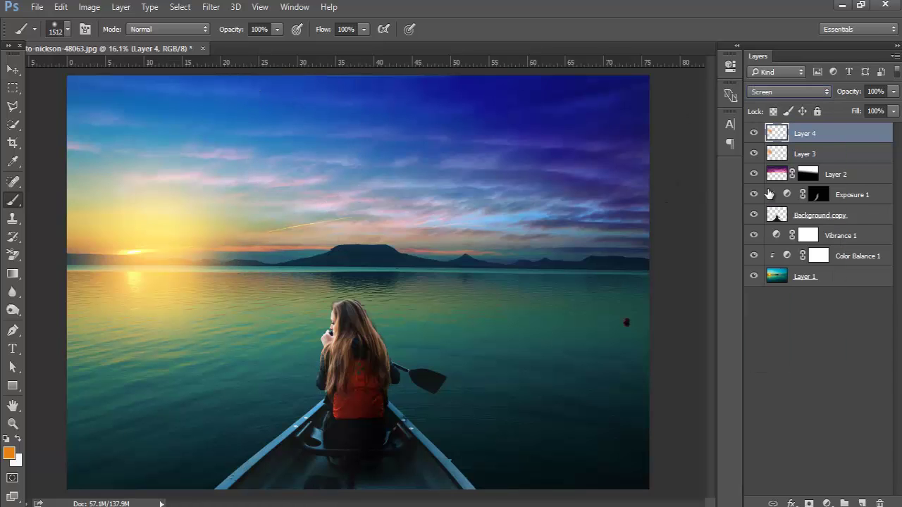
Enlarge the glow to 215% by 148% across the left sky and water.
key("ctrl+t")
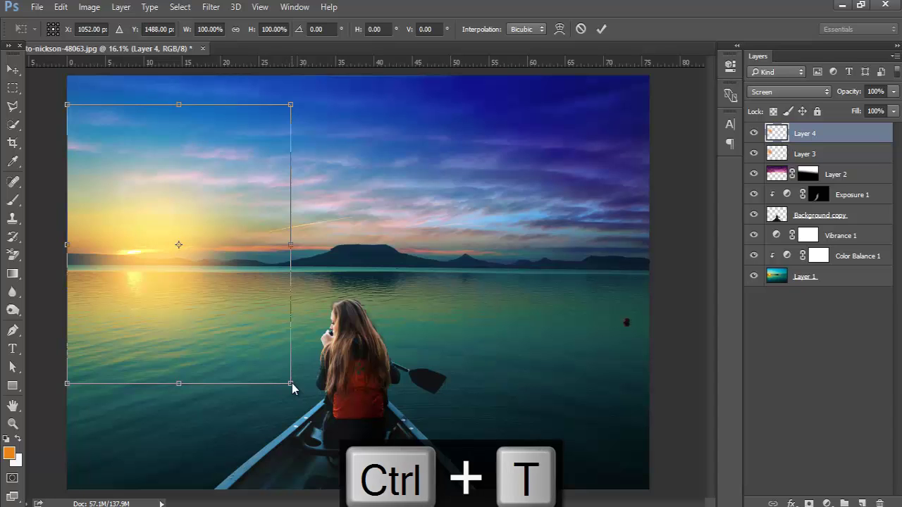
left_click_drag(293, 388, 493, 486)
left_click_drag(344, 398, 288, 370)
left_click_drag(437, 459, 495, 491)
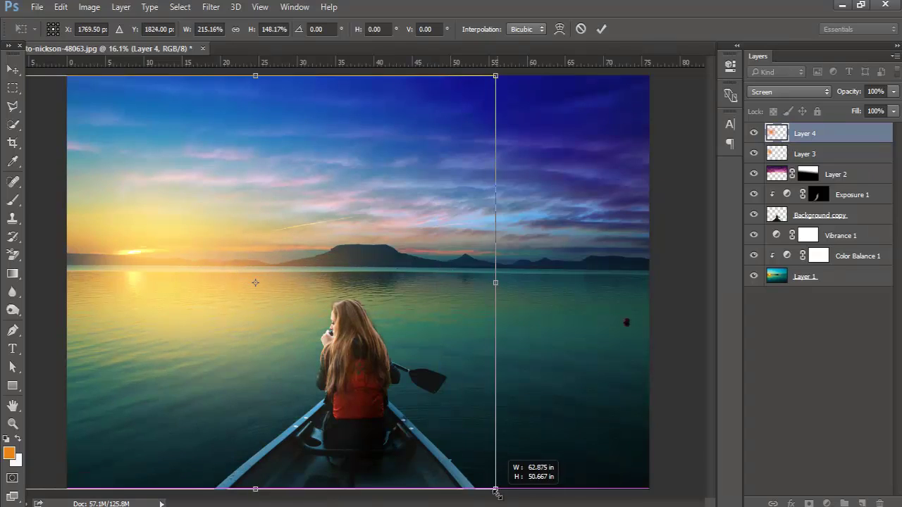
left_click_drag(352, 358, 363, 356)
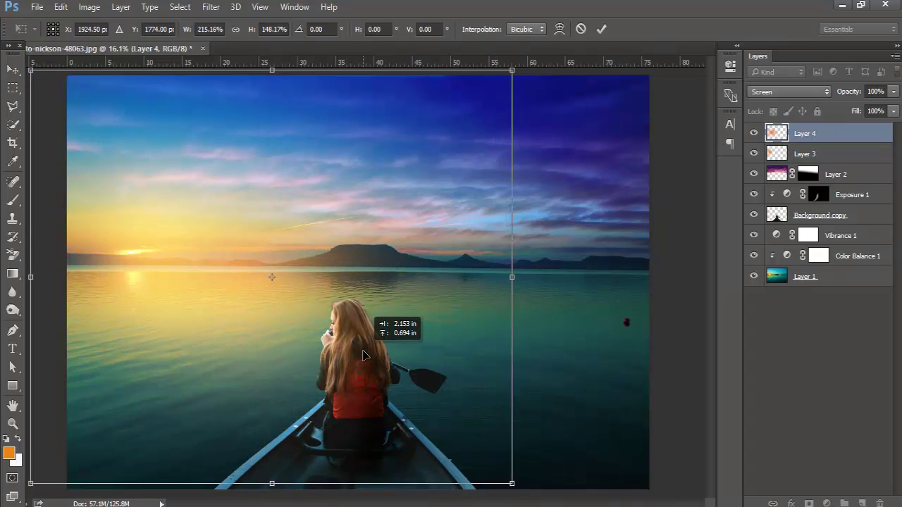
key("Return")
key("b")
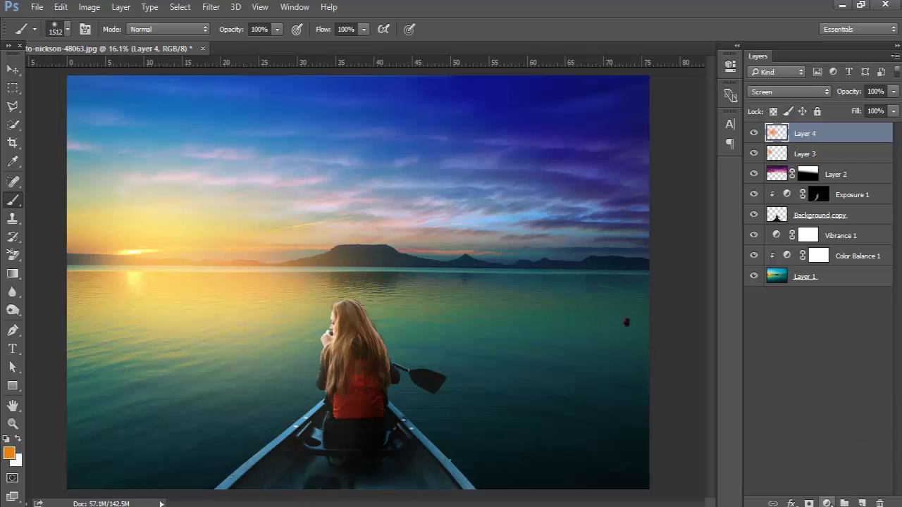
left_click(828, 503)
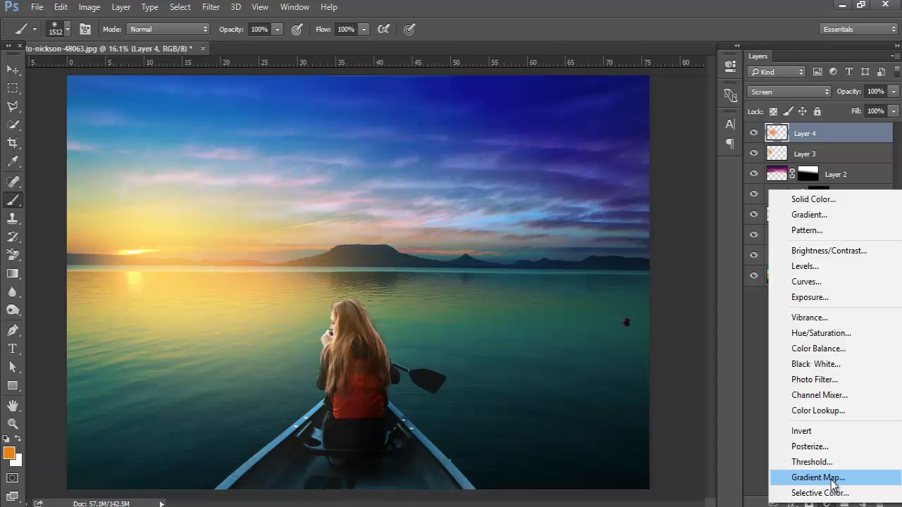
Add a Gradient Map using the Black, White preset, blended in Soft Light at 70% opacity.
left_click(817, 478)
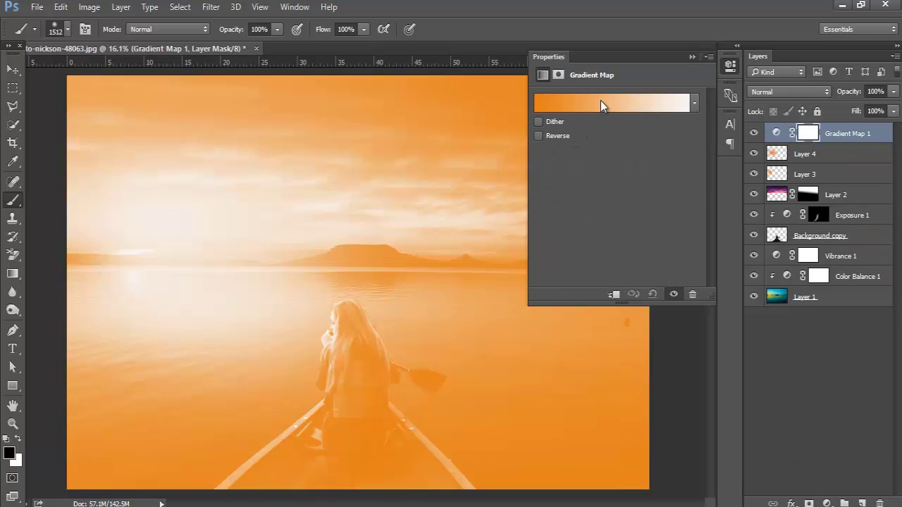
left_click(600, 102)
left_click(666, 122)
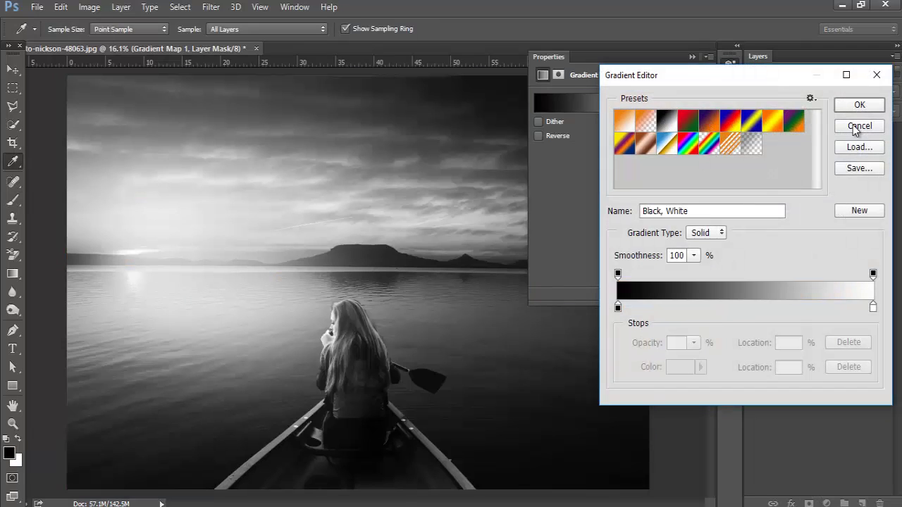
left_click(860, 105)
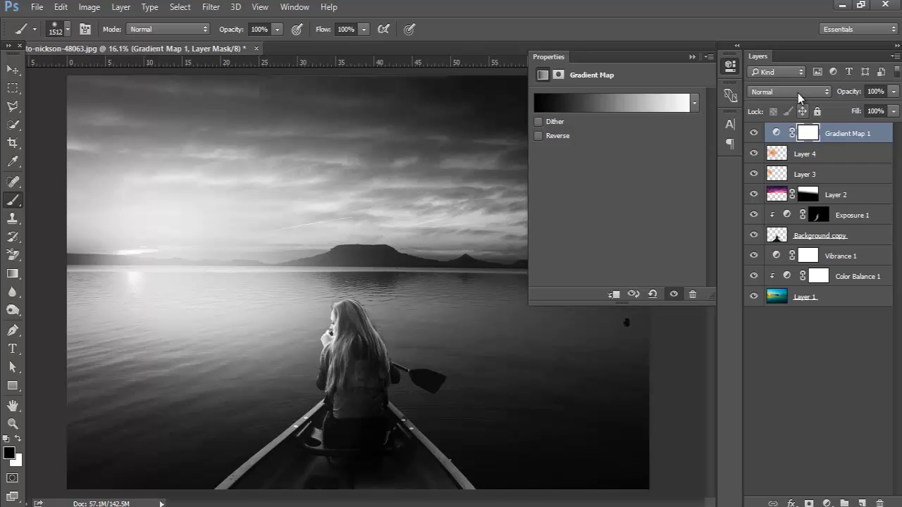
left_click(798, 93)
left_click(771, 235)
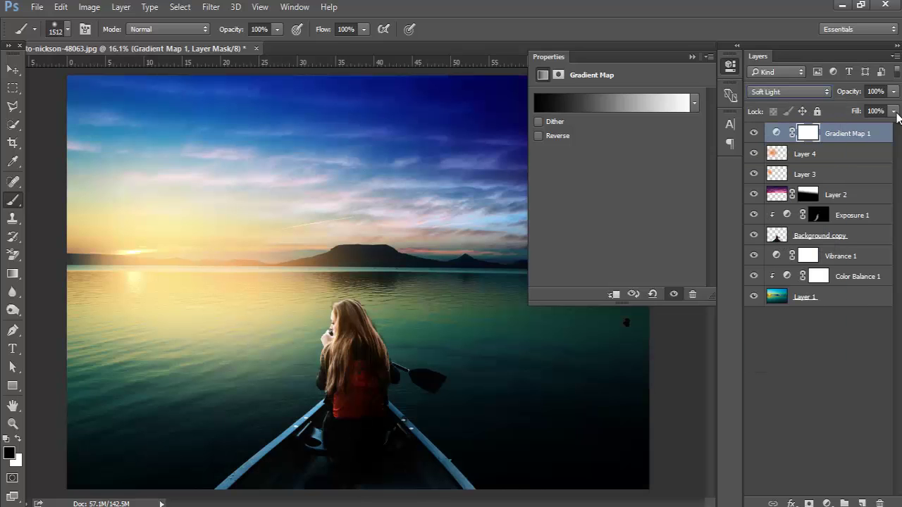
left_click(893, 91)
left_click_drag(893, 106, 874, 111)
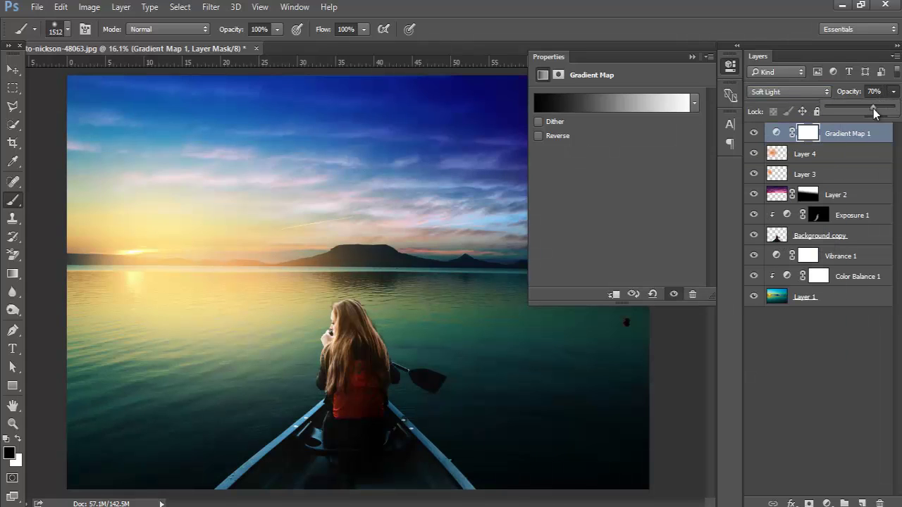
double_click(690, 56)
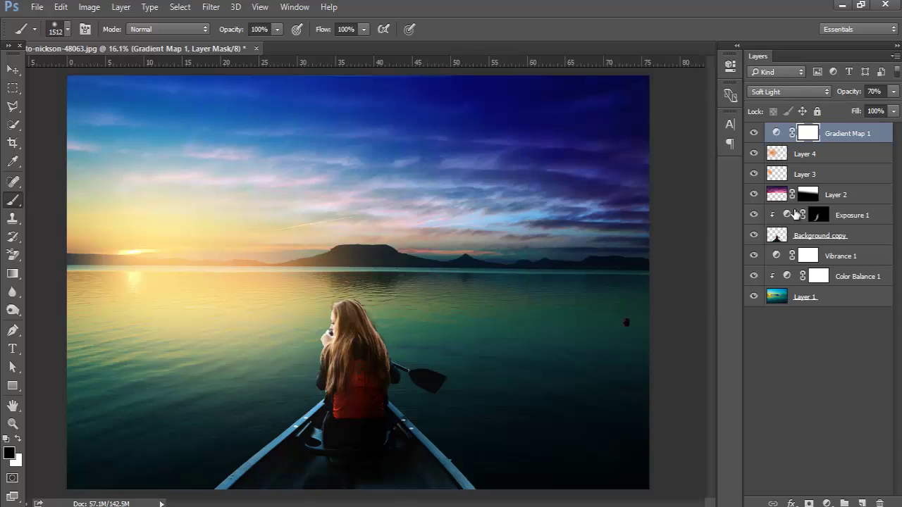
left_click(826, 503)
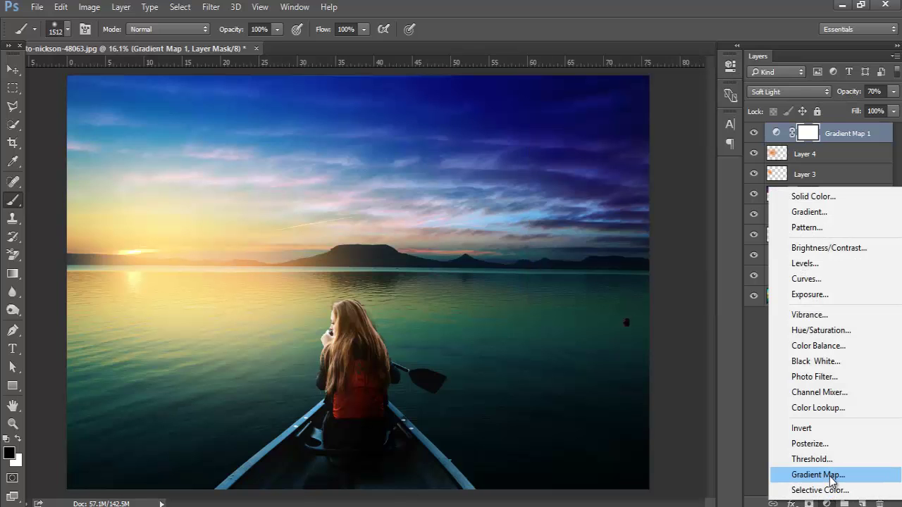
Add Gradient Map 2 from the Violet, Orange preset with its left stop changed to dark blue #0a3a59.
left_click(818, 475)
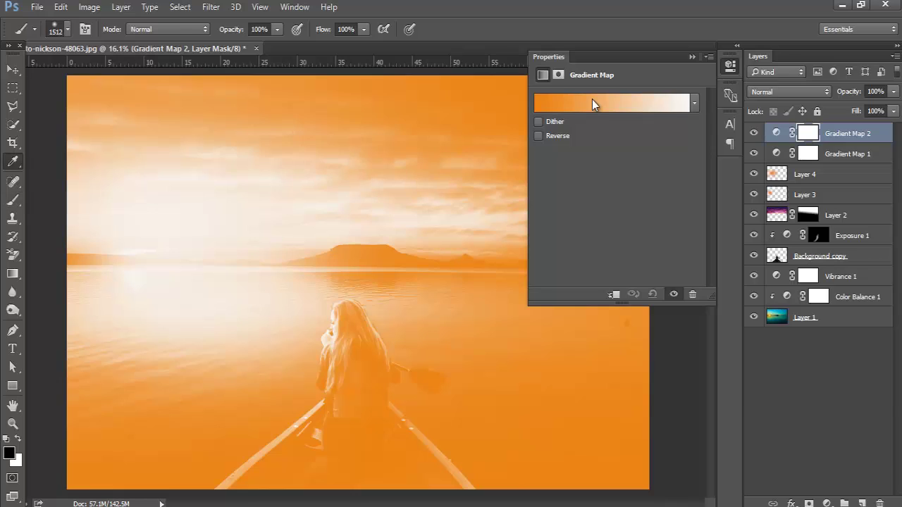
left_click(592, 102)
left_click(690, 121)
left_click(706, 122)
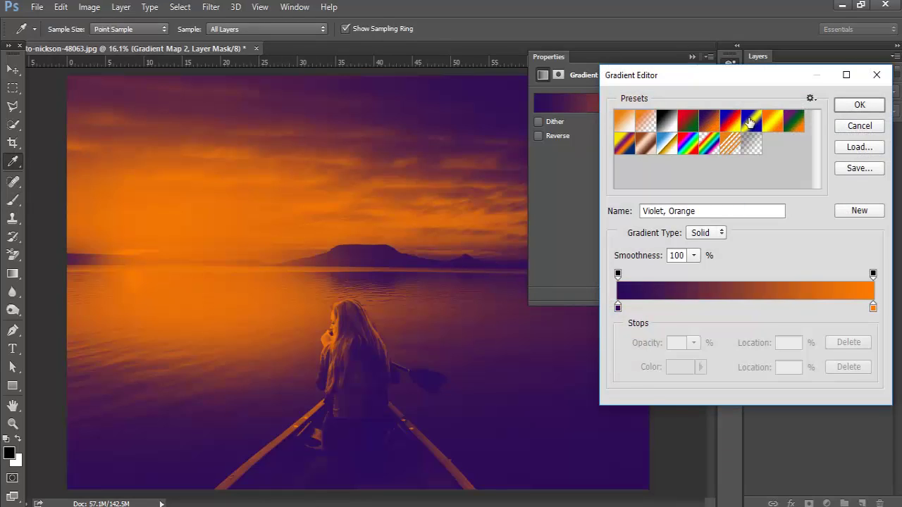
left_click(618, 307)
left_click(680, 367)
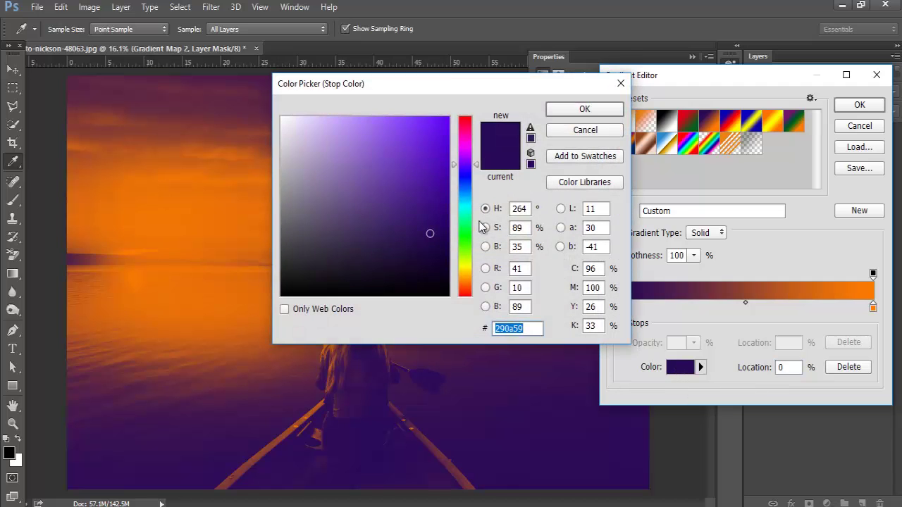
left_click(470, 196)
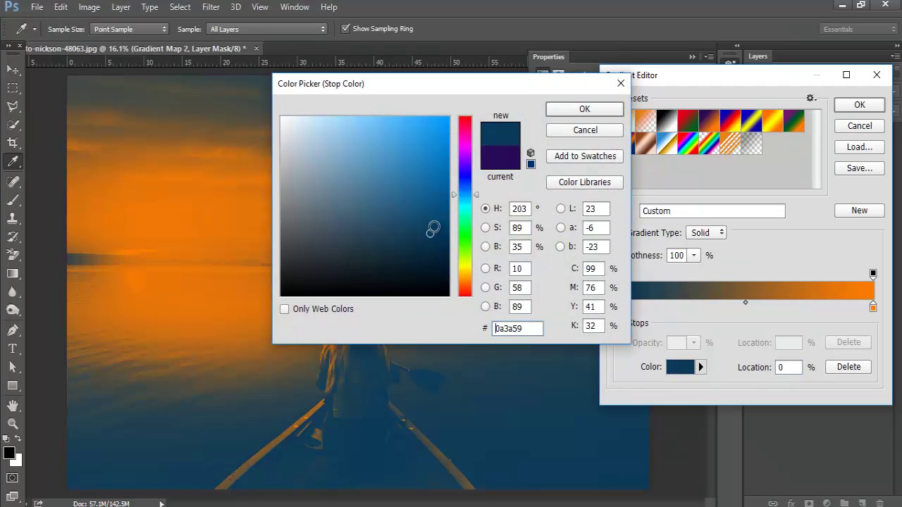
left_click(428, 225)
left_click(584, 110)
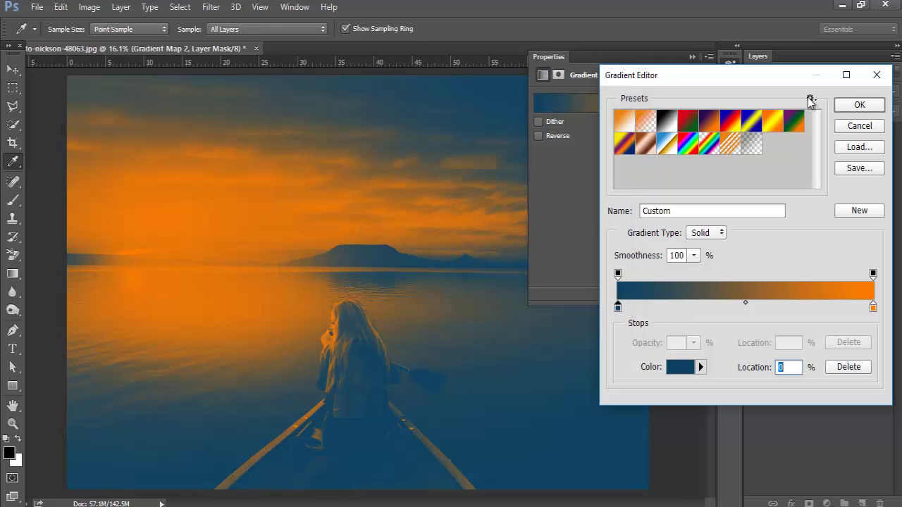
left_click(859, 105)
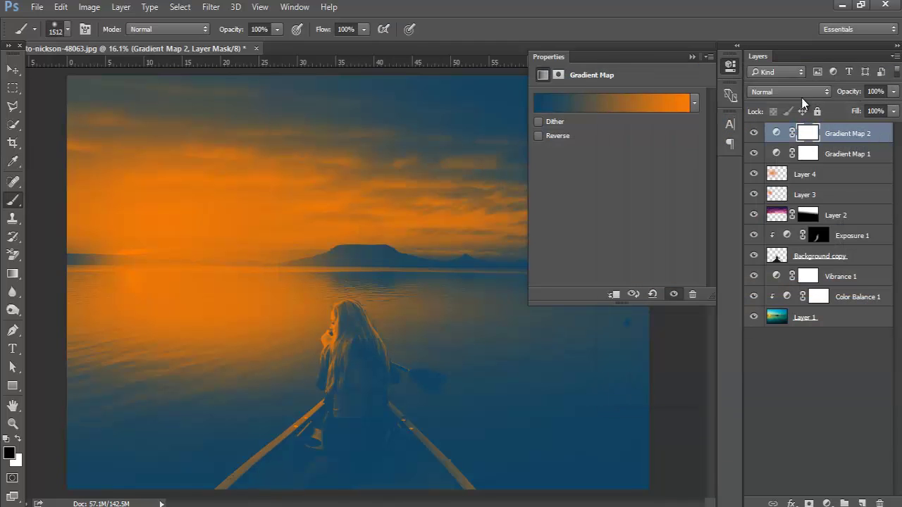
Blend Gradient Map 2 in Soft Light at 38% opacity.
left_click(801, 94)
left_click(789, 252)
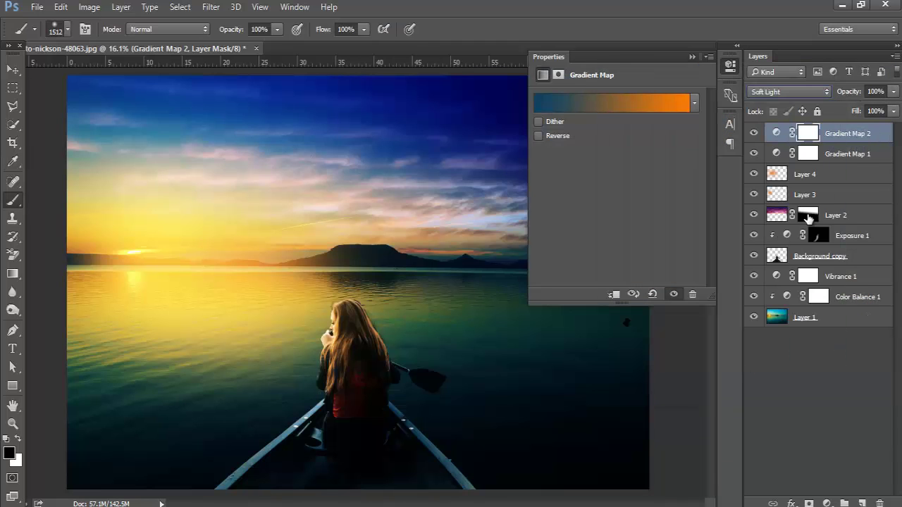
left_click(893, 92)
left_click_drag(859, 107, 852, 109)
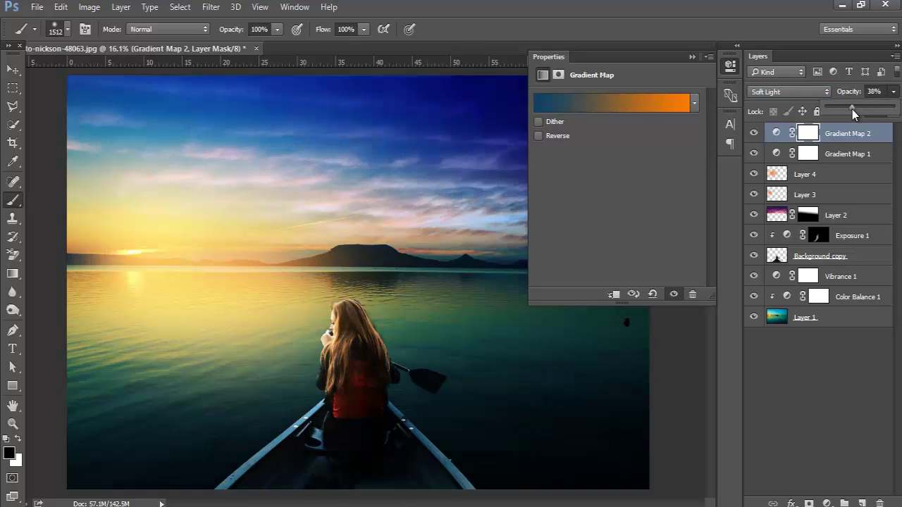
left_click(695, 55)
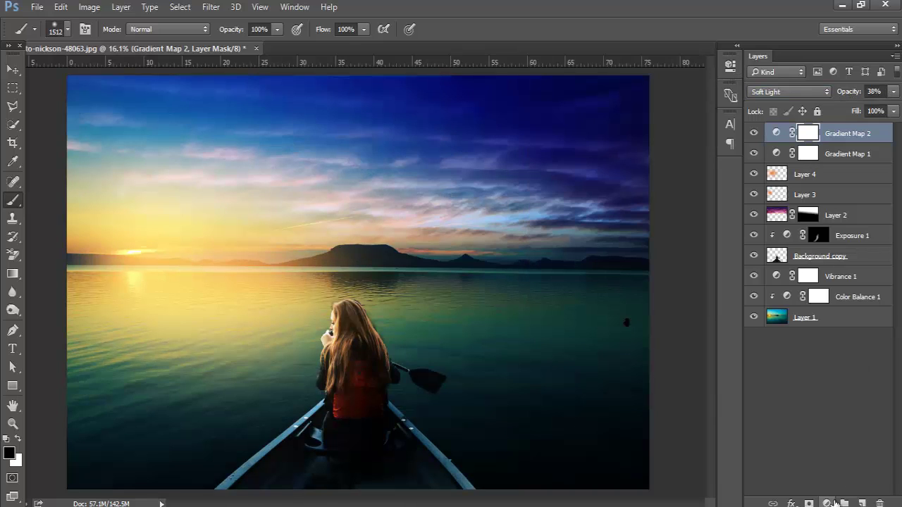
left_click(829, 503)
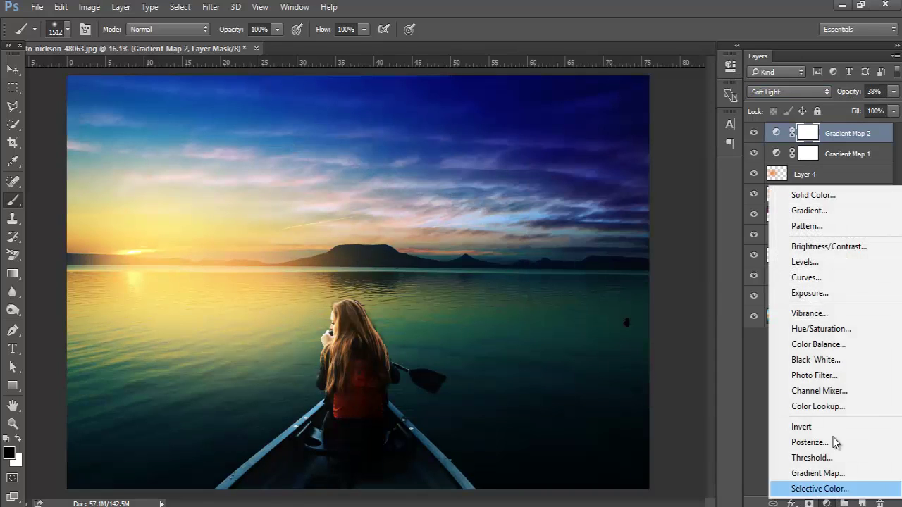
Add a Curves layer and lift the black point in the RGB and Blue channels.
left_click(823, 276)
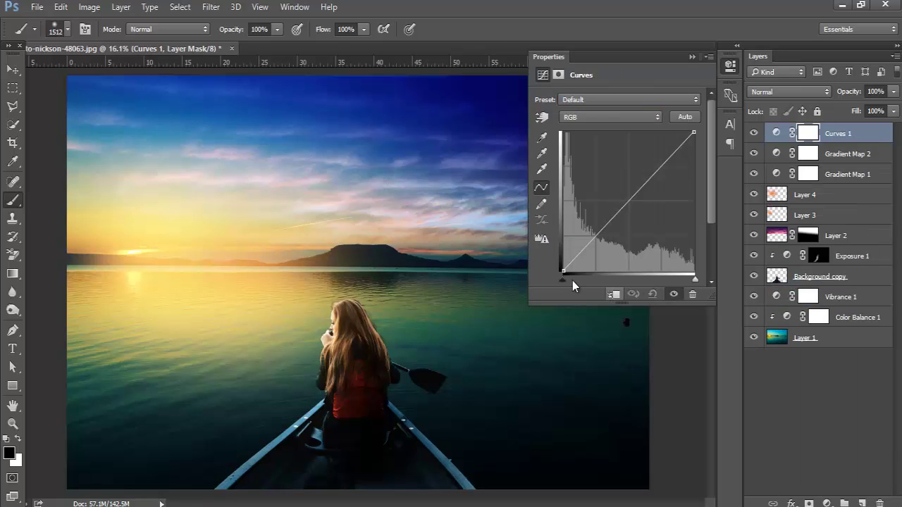
left_click_drag(563, 271, 563, 267)
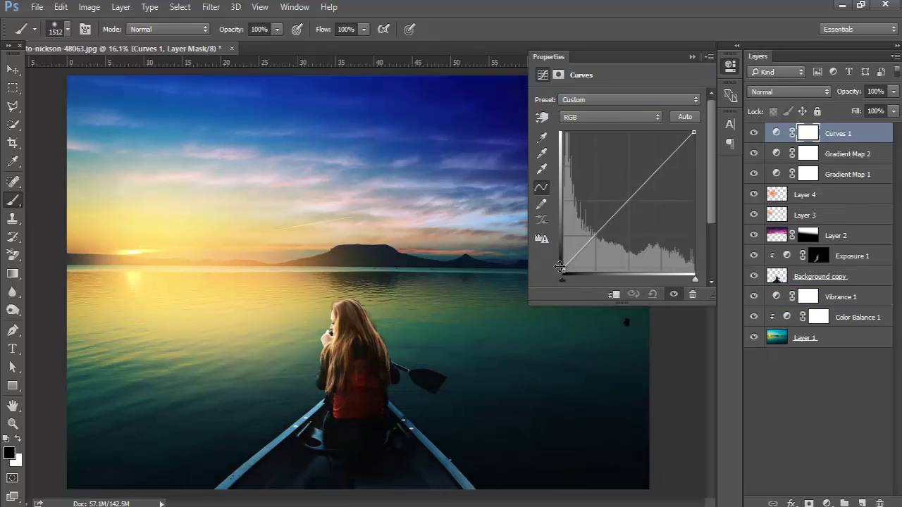
left_click(607, 117)
left_click(599, 153)
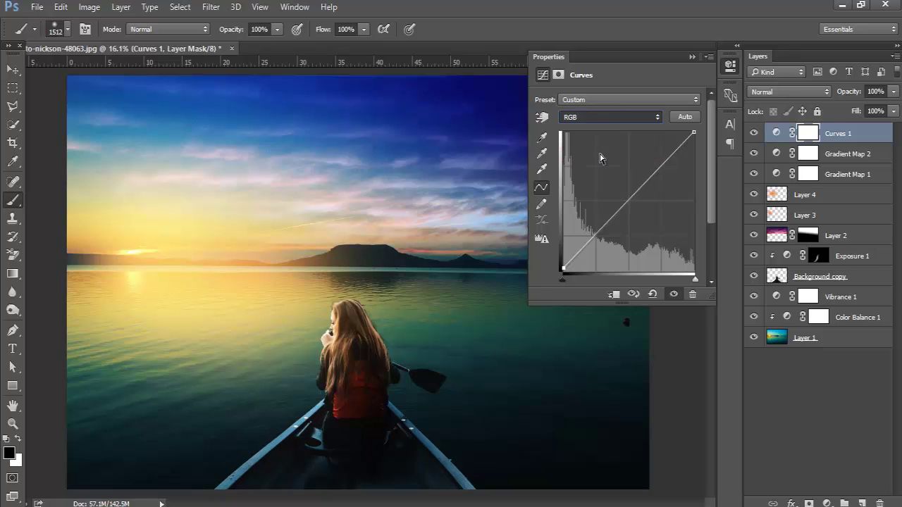
left_click_drag(562, 271, 560, 262)
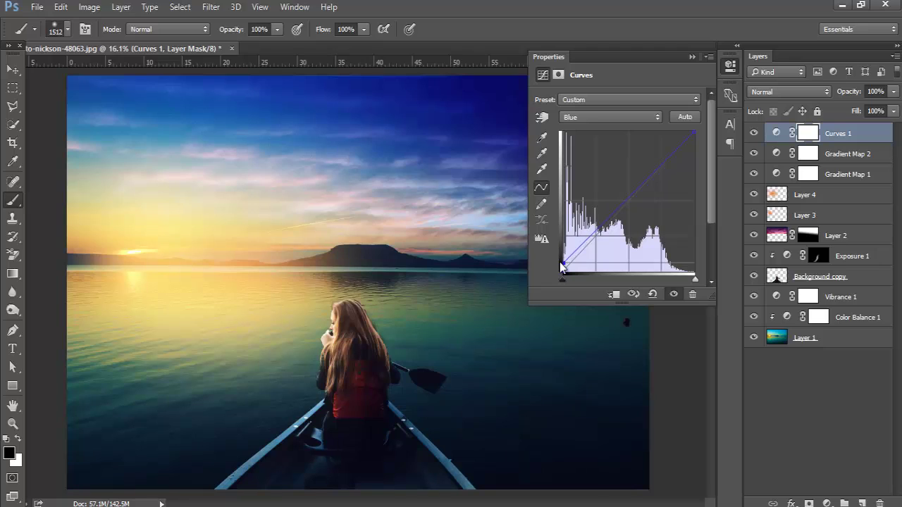
Lift the Red channel's shadows so the darks take a purple tint.
left_click(630, 118)
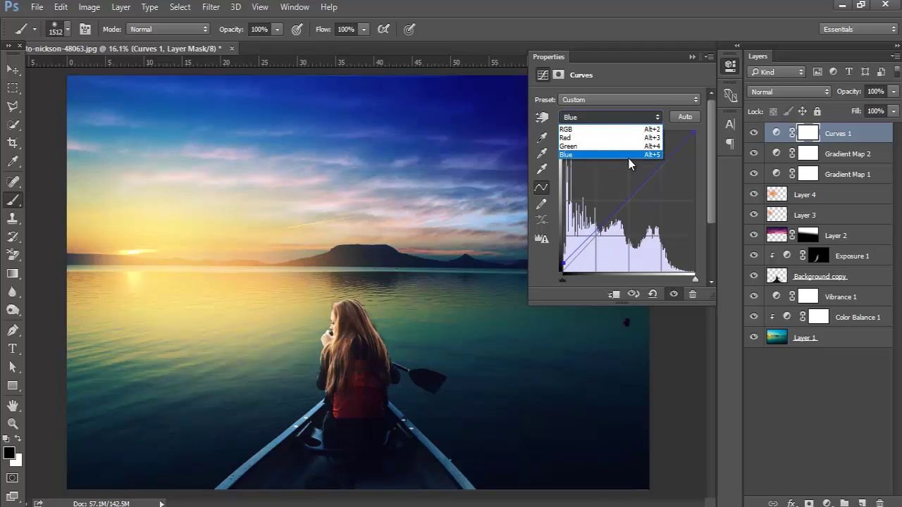
left_click(630, 144)
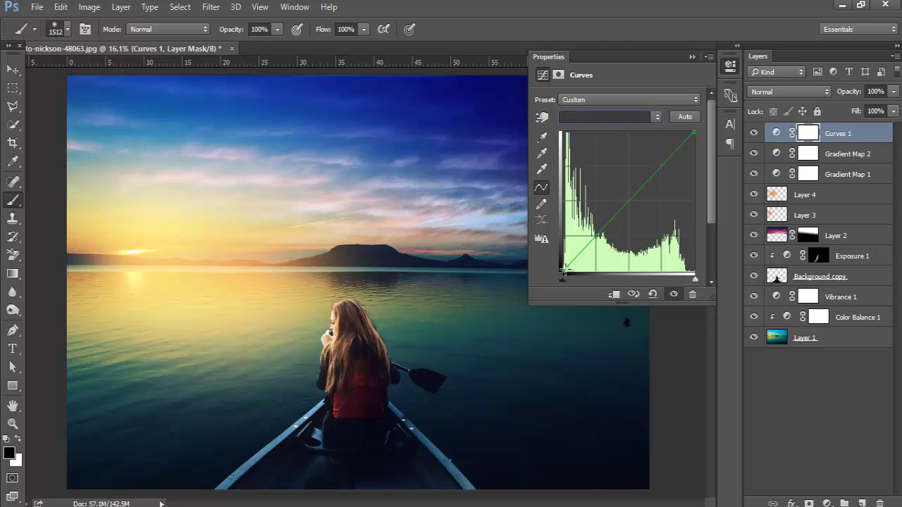
key("alt+3")
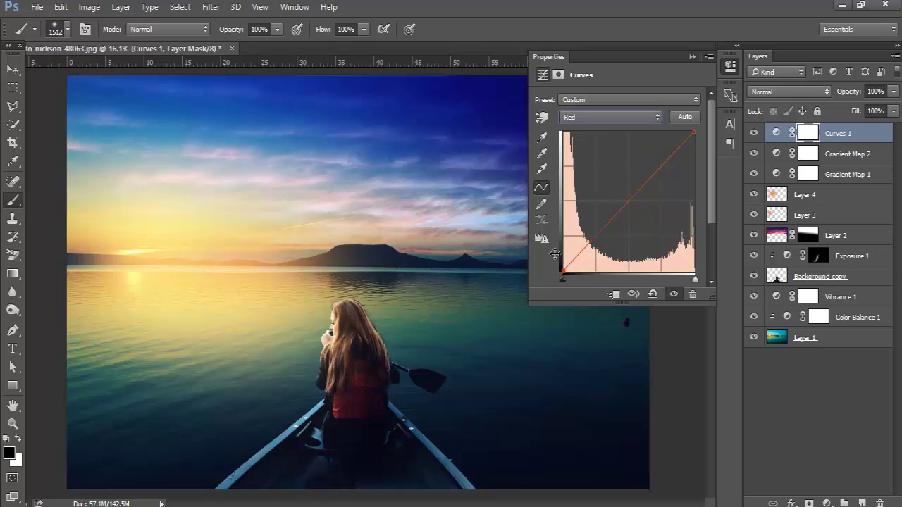
left_click_drag(561, 272, 558, 256)
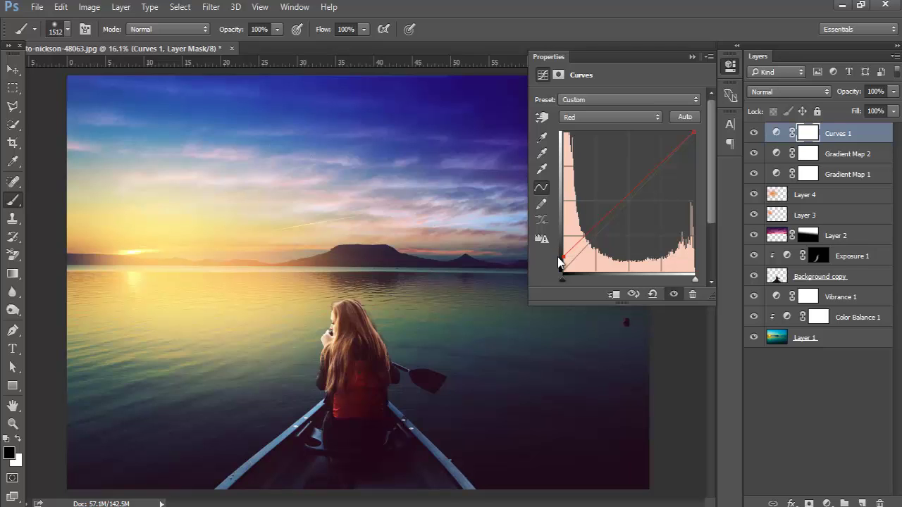
left_click(692, 57)
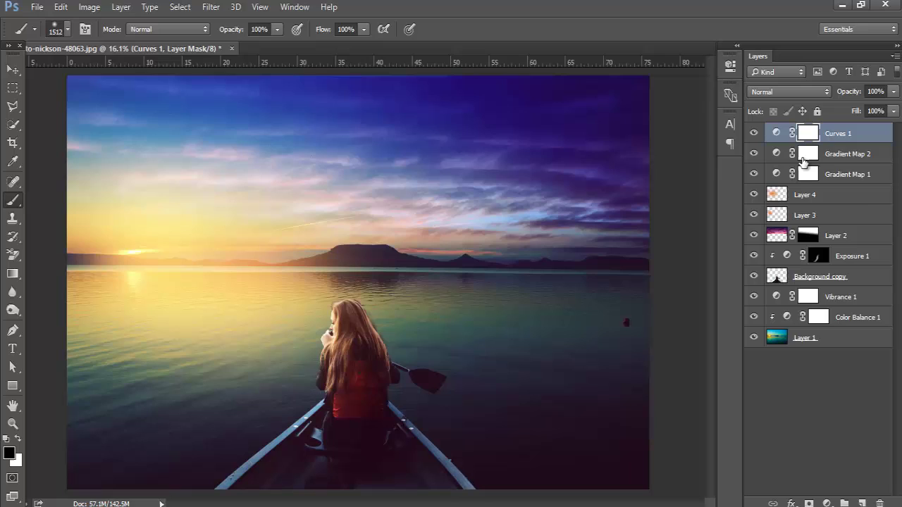
Add a Gradient Fill layer above Layer 2.
left_click(856, 221)
left_click(860, 240)
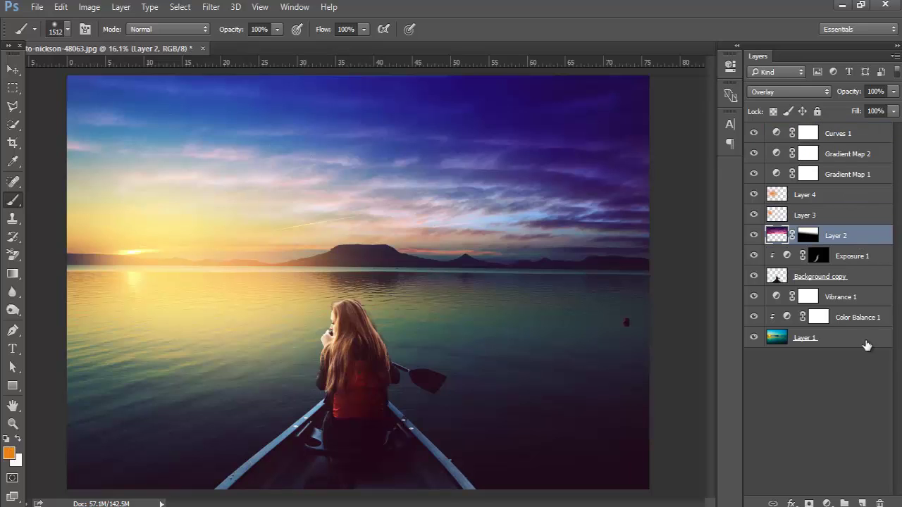
left_click(827, 504)
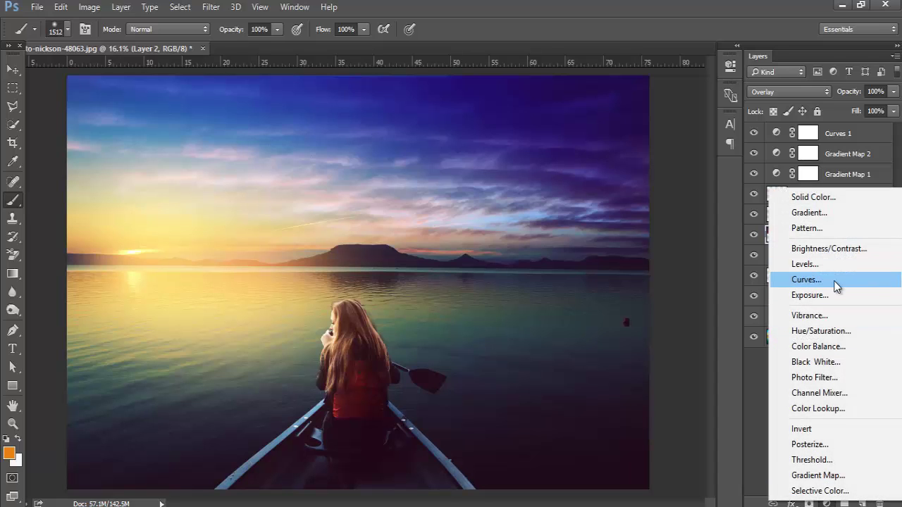
left_click(829, 212)
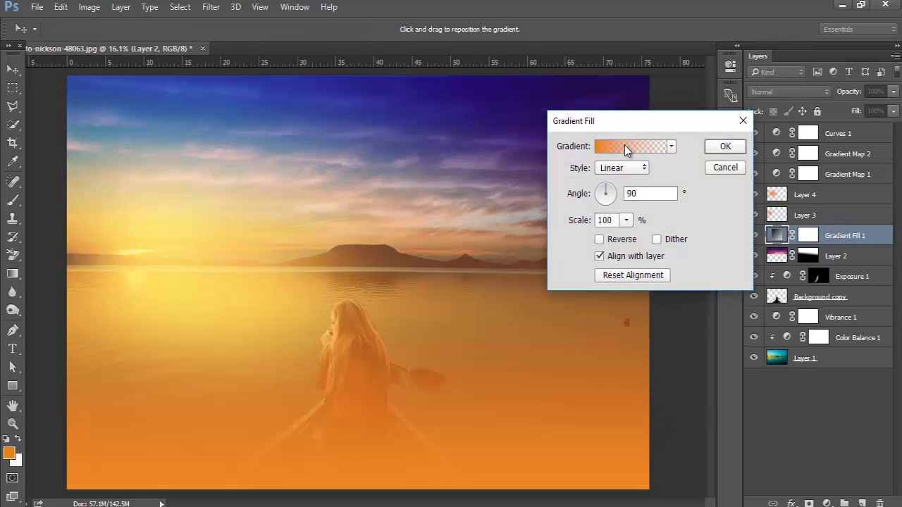
Set both stops of the fill gradient to black.
left_click(625, 147)
left_click(618, 308)
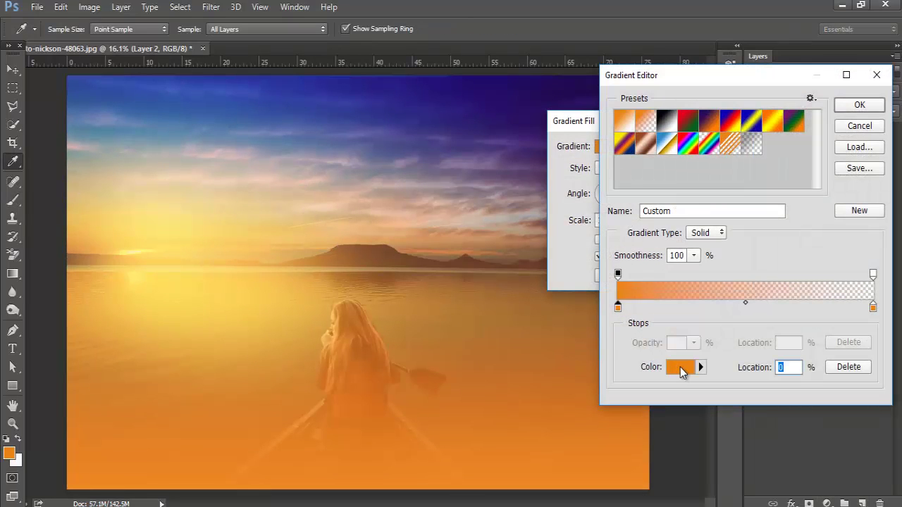
left_click(679, 367)
left_click_drag(341, 266, 256, 310)
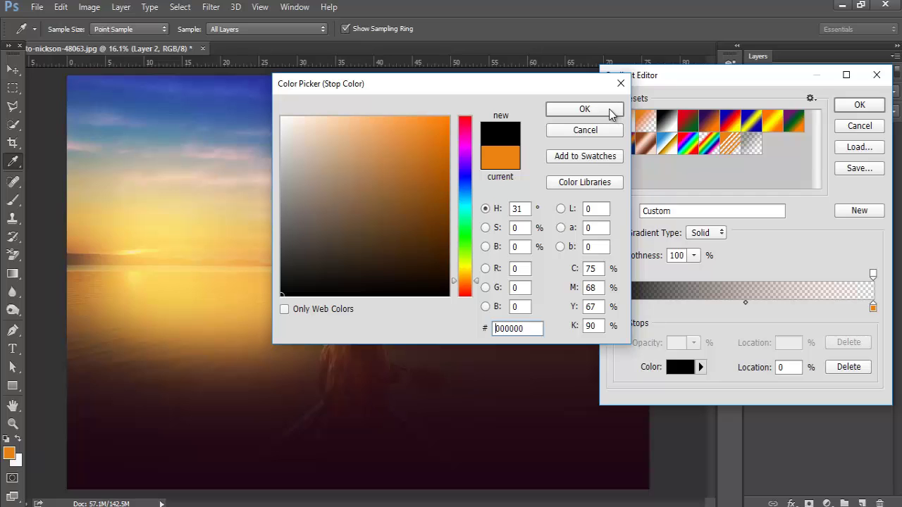
left_click(610, 111)
left_click(873, 307)
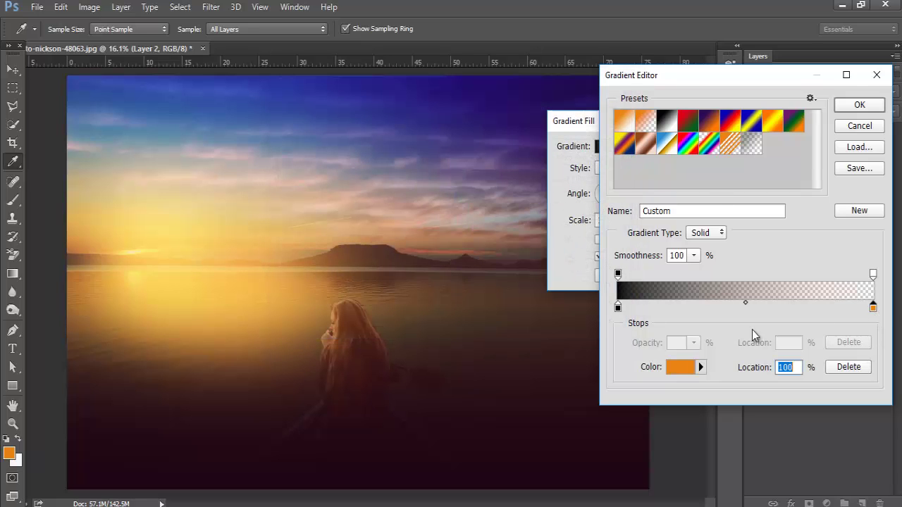
left_click(680, 367)
left_click(284, 288)
left_click_drag(283, 288, 265, 298)
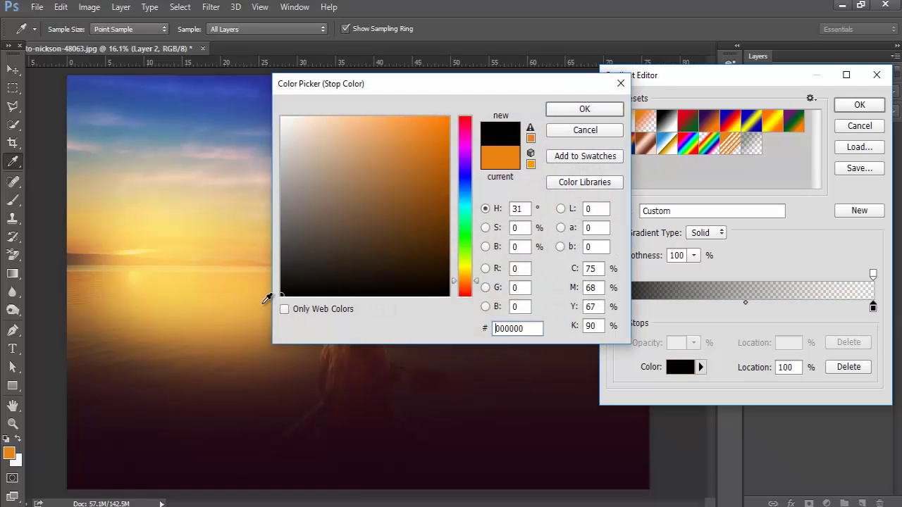
left_click(596, 111)
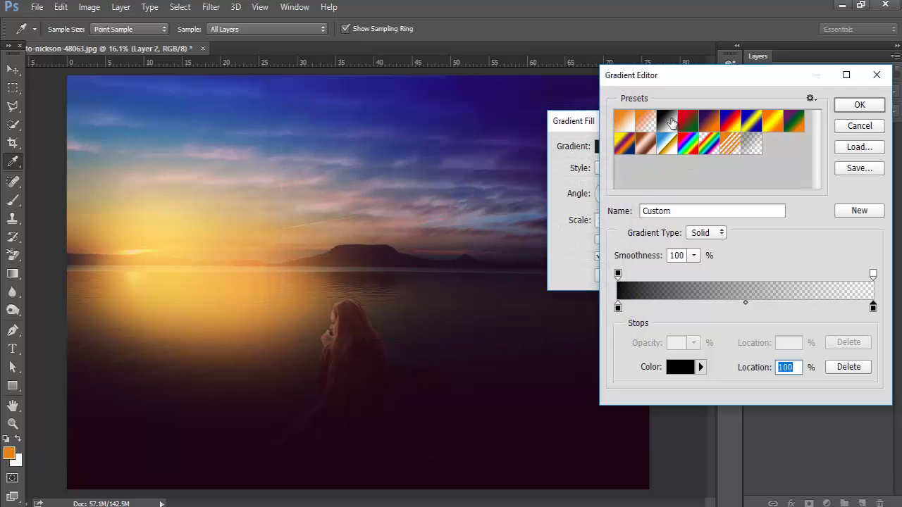
left_click(873, 107)
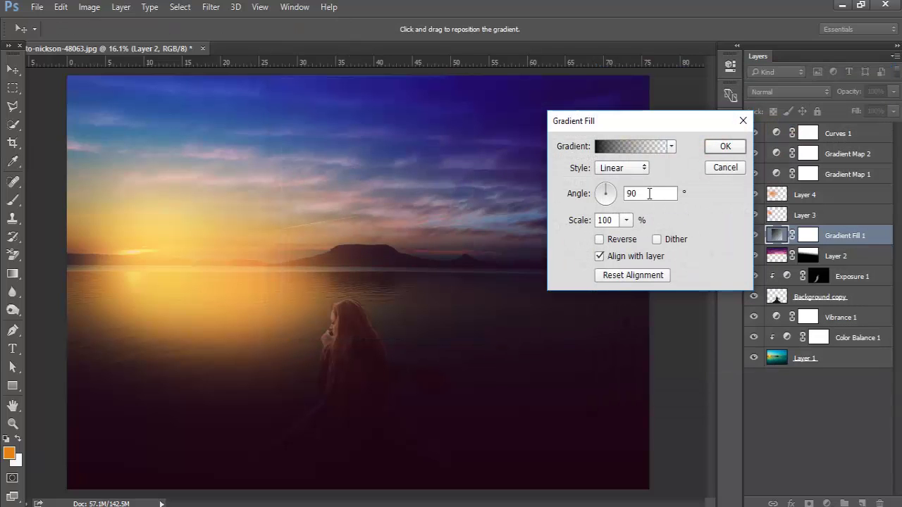
Make the gradient fill Radial, reversed, at 278% scale.
left_click(622, 168)
left_click(611, 189)
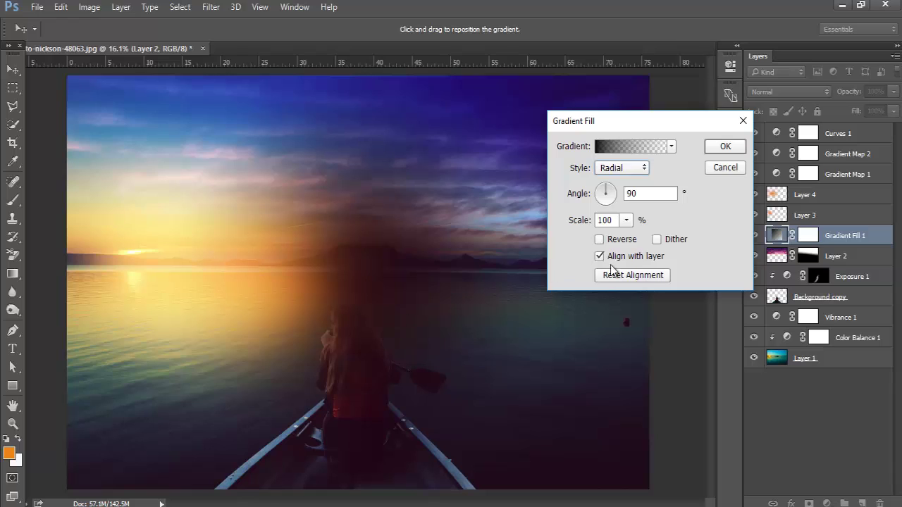
left_click(618, 243)
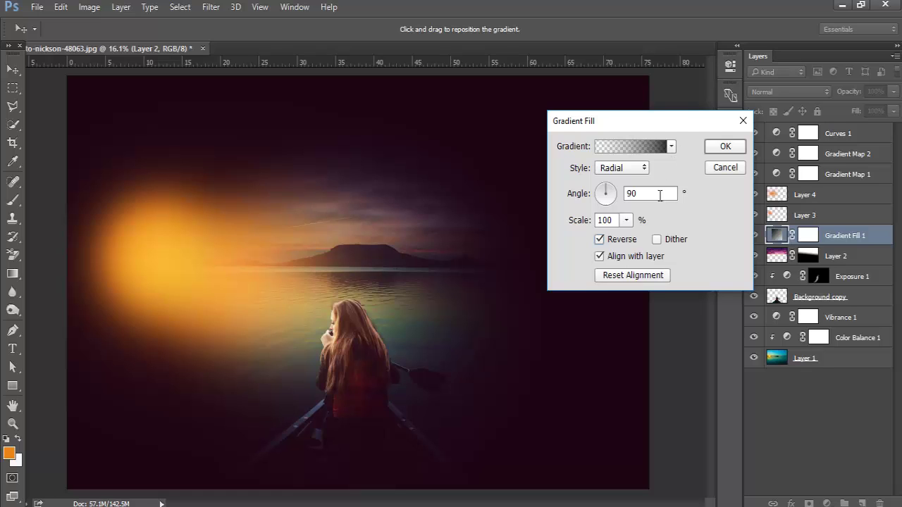
left_click_drag(625, 221, 641, 243)
left_click_drag(641, 241, 640, 242)
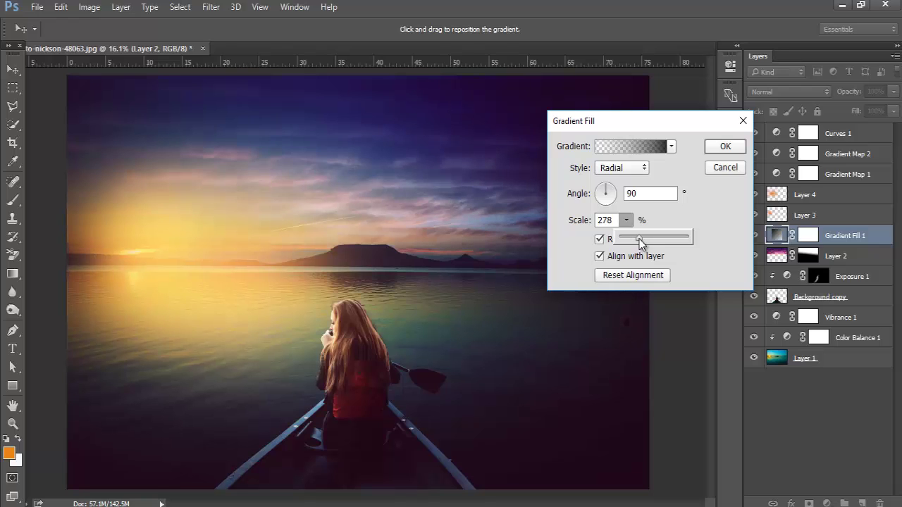
left_click(729, 147)
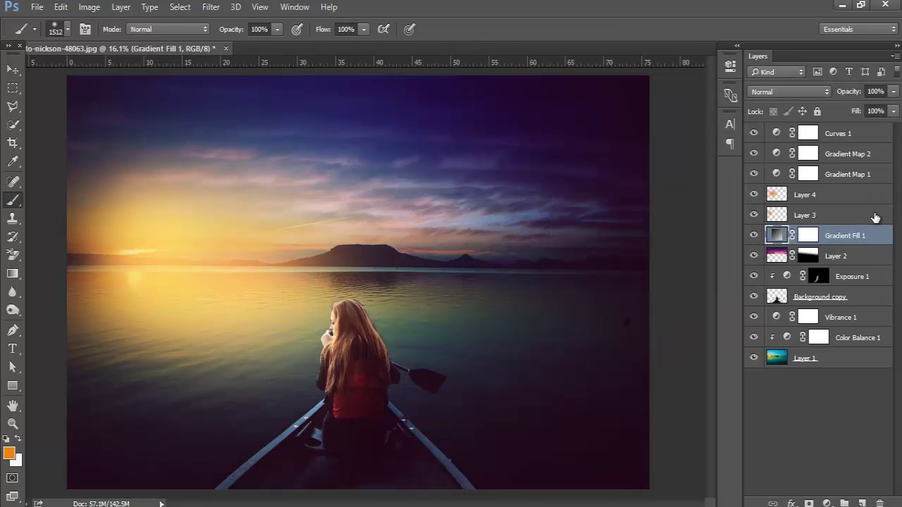
On a new layer above Layer 3, paint a soft patch over the sun with a 436 px brush.
left_click(858, 217)
left_click(862, 503)
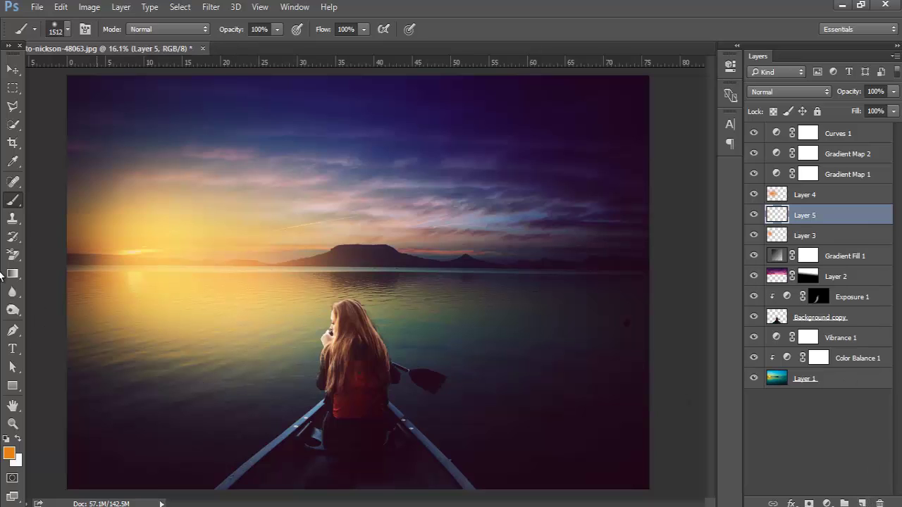
right_click(168, 235)
left_click_drag(253, 275, 293, 271)
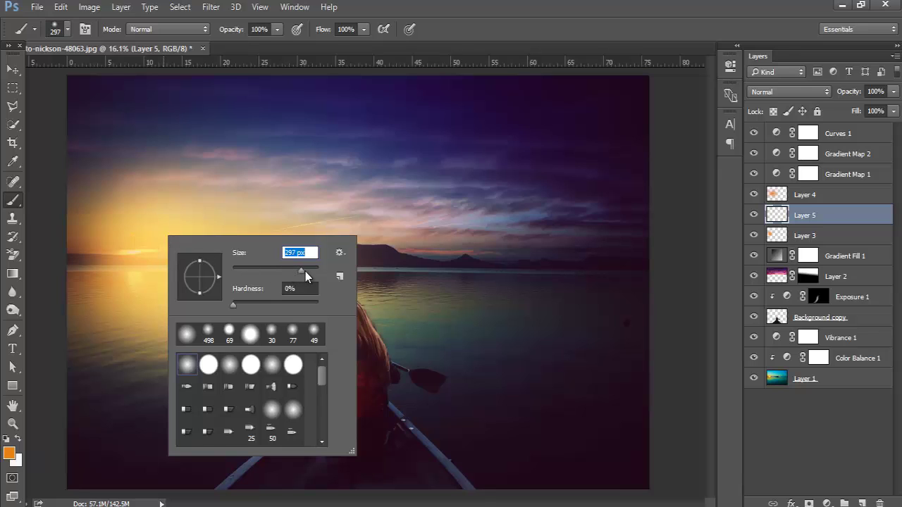
left_click_drag(305, 271, 307, 271)
key("Return")
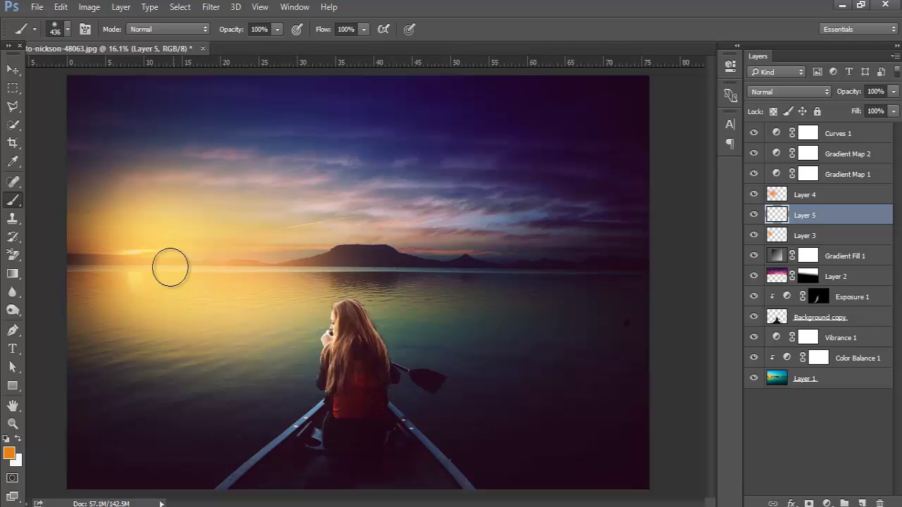
left_click_drag(171, 262, 164, 266)
Dab orange d6750d onto the sun at the horizon.
key("i")
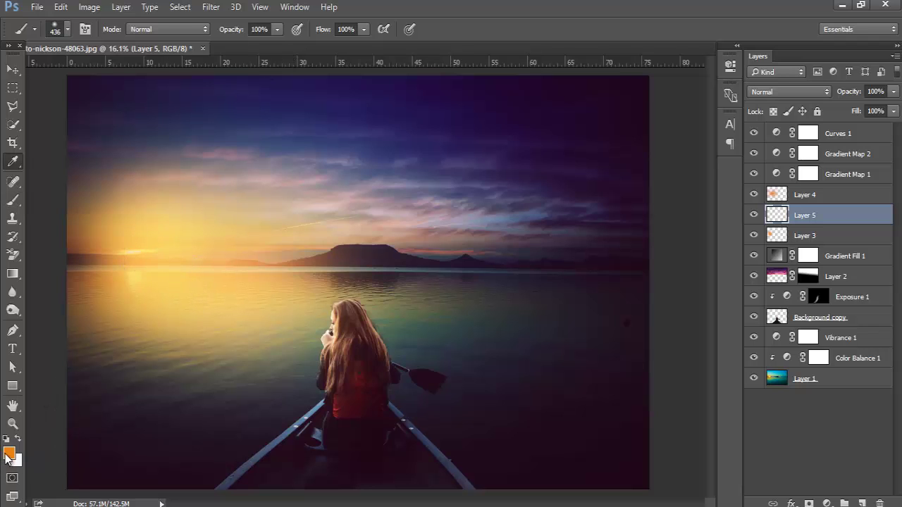
left_click(10, 453)
left_click(439, 145)
left_click(592, 110)
key("b")
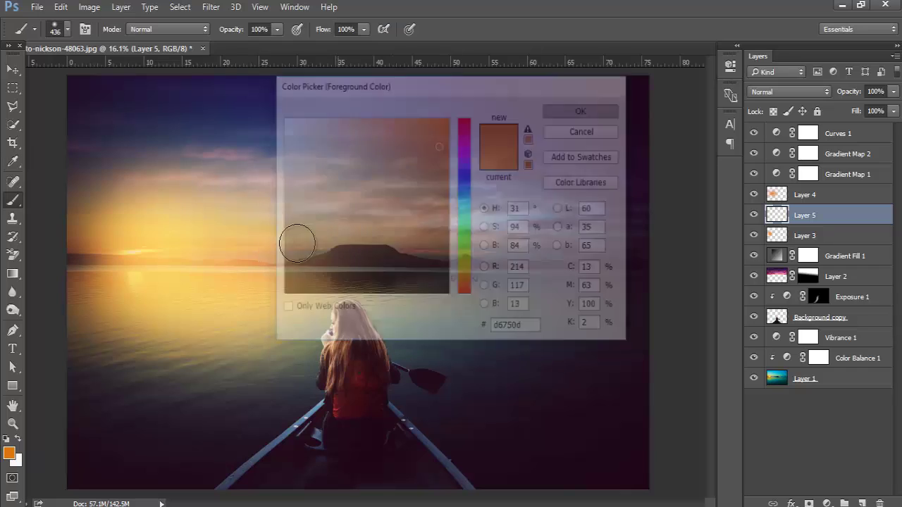
left_click(140, 248)
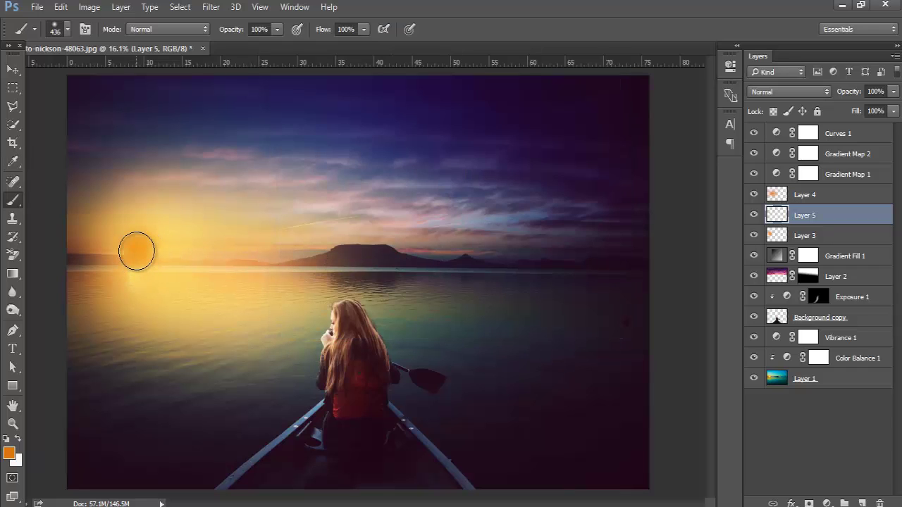
Compare Linear Dodge, Lighten and Screen, then settle on Color Dodge for Layer 5.
left_click(765, 92)
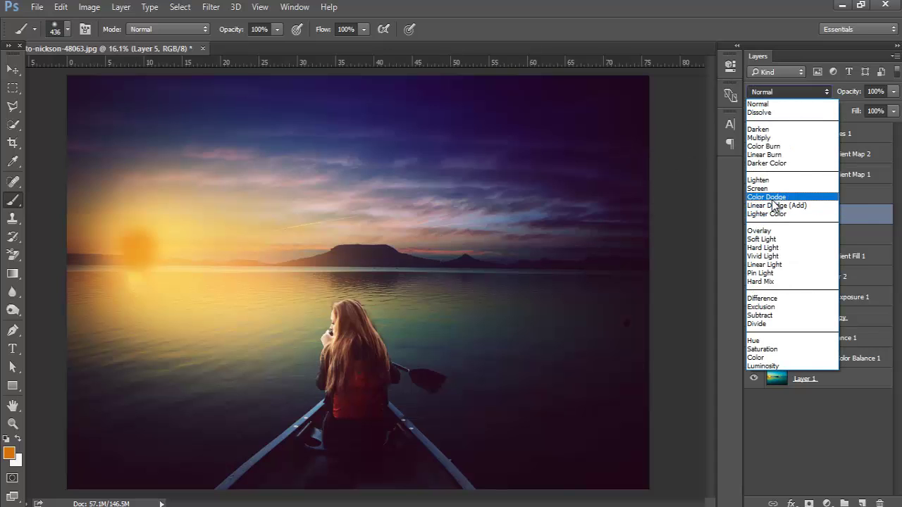
left_click(773, 197)
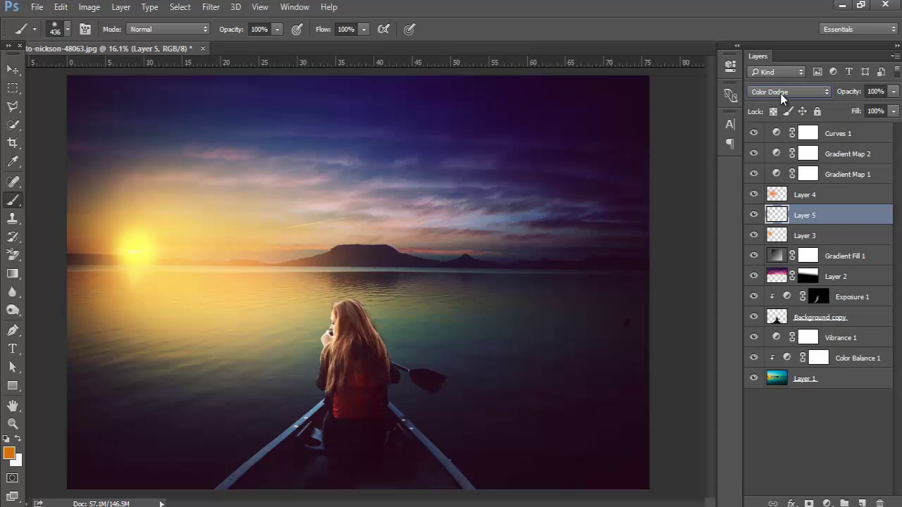
left_click(780, 92)
left_click(776, 205)
left_click(769, 92)
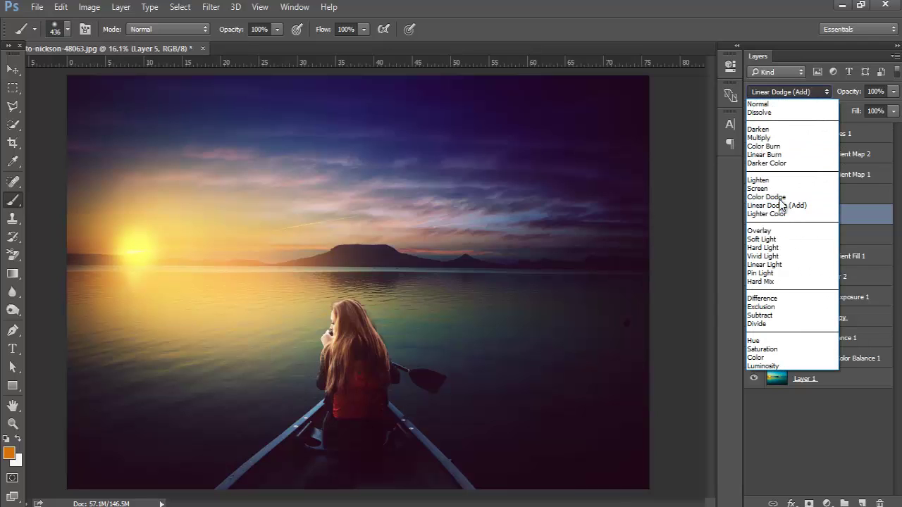
left_click(776, 180)
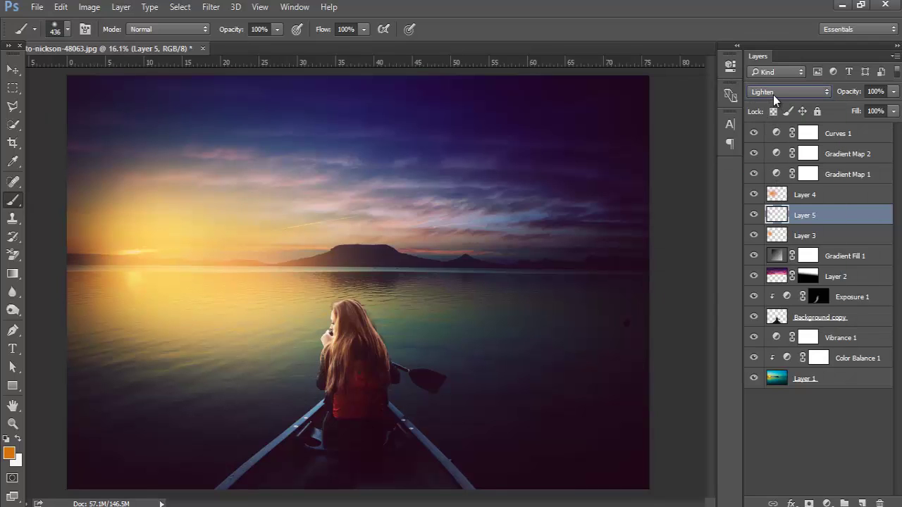
left_click(773, 95)
left_click(772, 180)
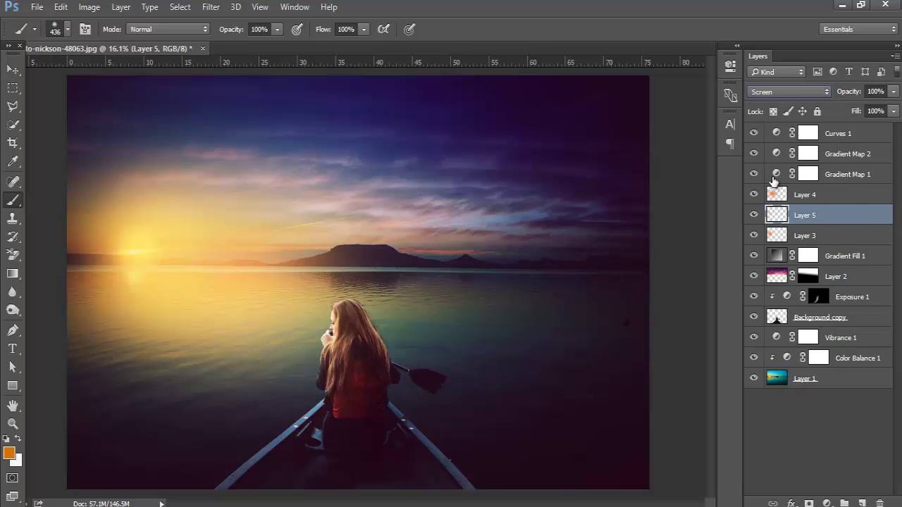
left_click(779, 92)
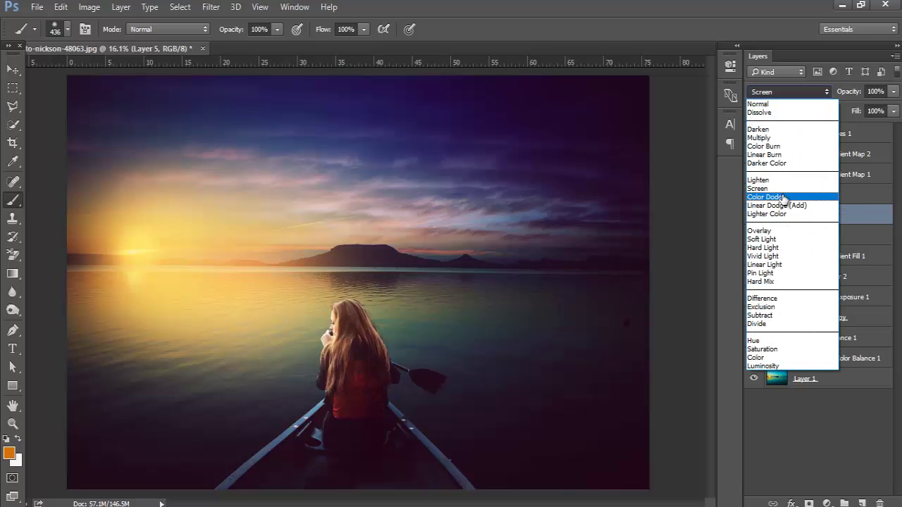
left_click(781, 195)
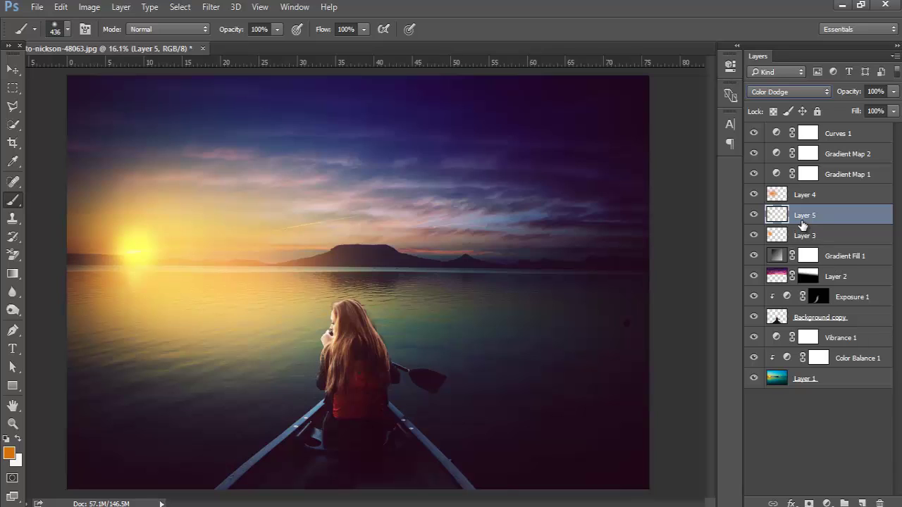
Lower Layer 5's opacity to 47%.
left_click(893, 92)
left_click_drag(890, 105, 859, 106)
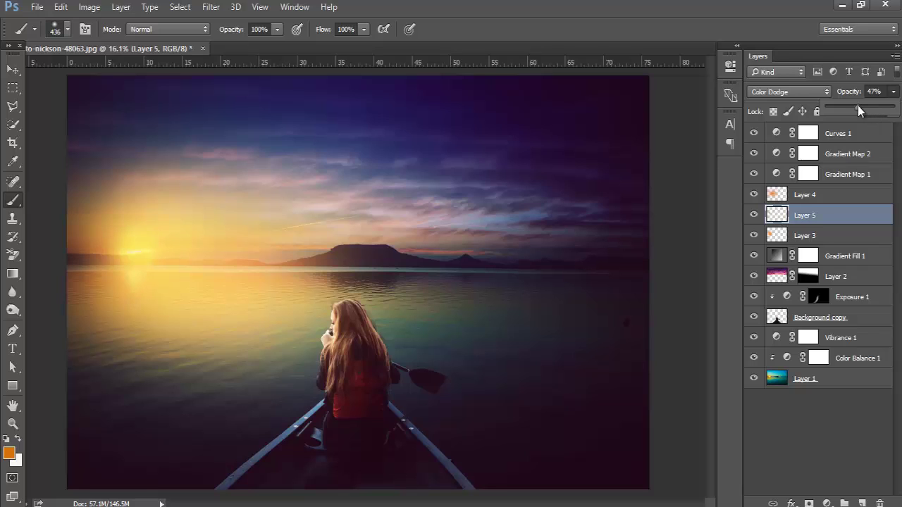
left_click(790, 57)
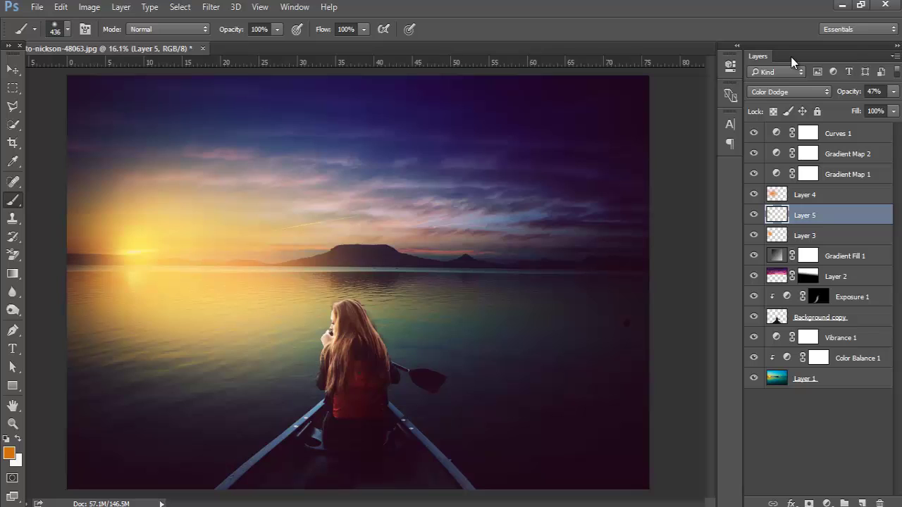
left_click(815, 198)
left_click(828, 236)
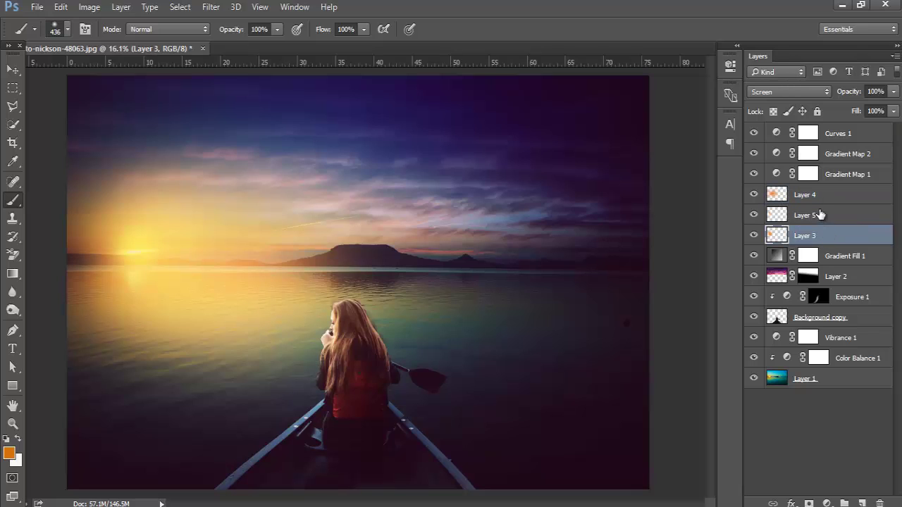
Gather Layers 3, 4 and 5 into Group 1 with Ctrl+G and set its opacity to 69%.
left_click(818, 211, "shift")
left_click(817, 204, "shift")
key("ctrl+g")
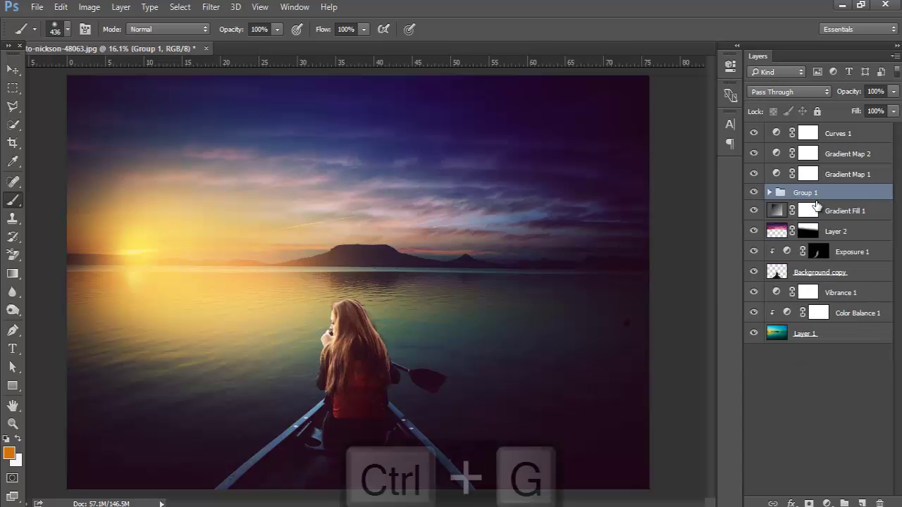
left_click(753, 193)
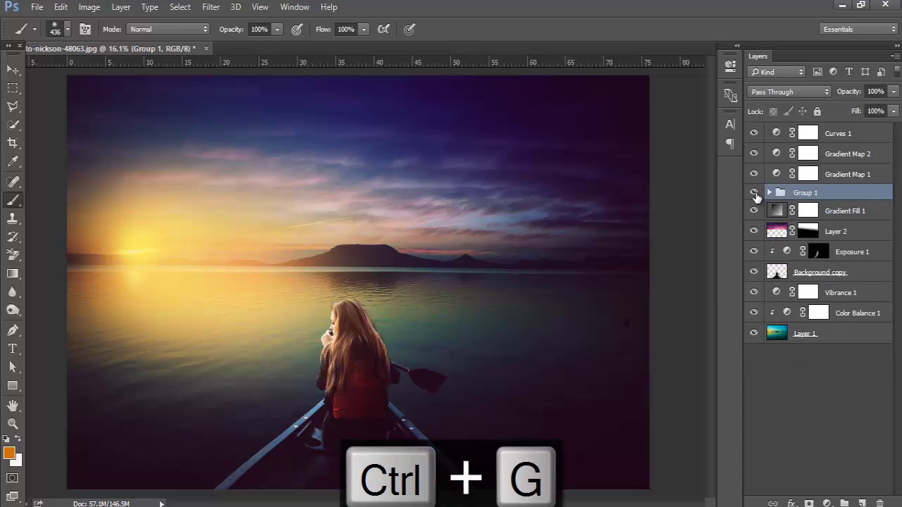
left_click(893, 92)
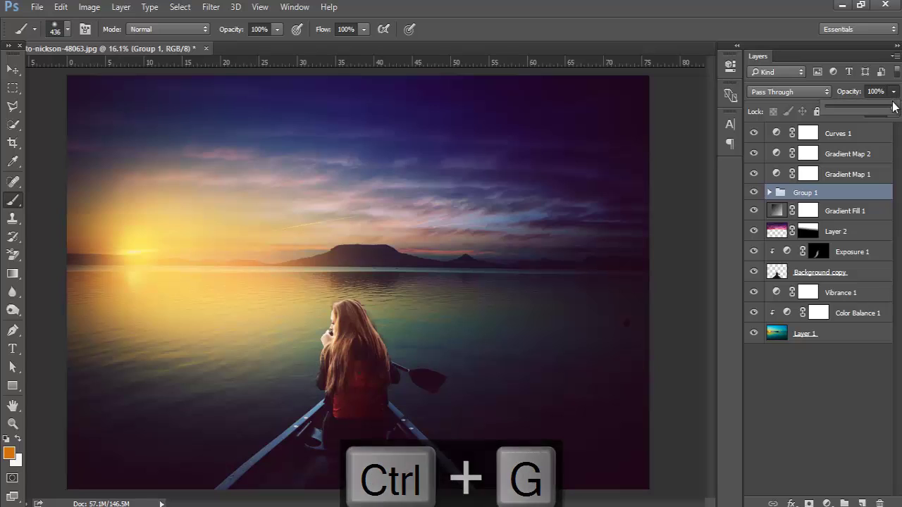
left_click_drag(889, 109, 872, 110)
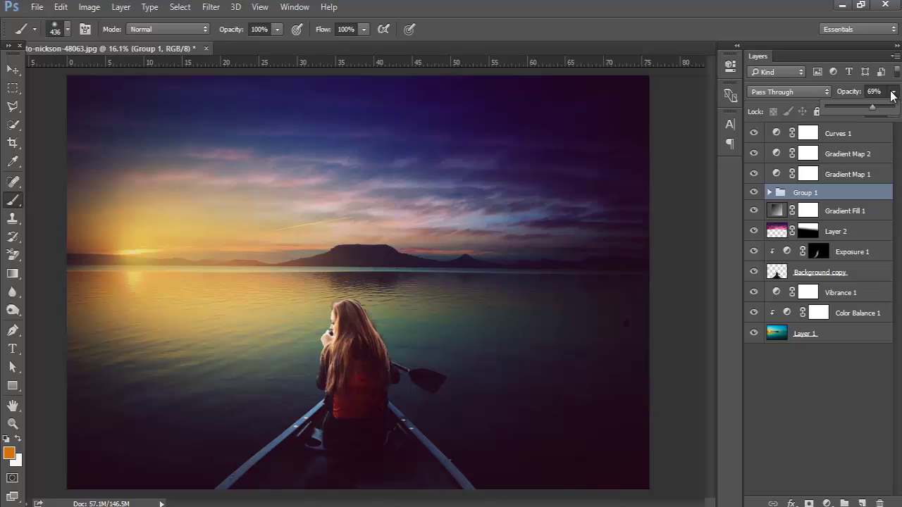
left_click(892, 92)
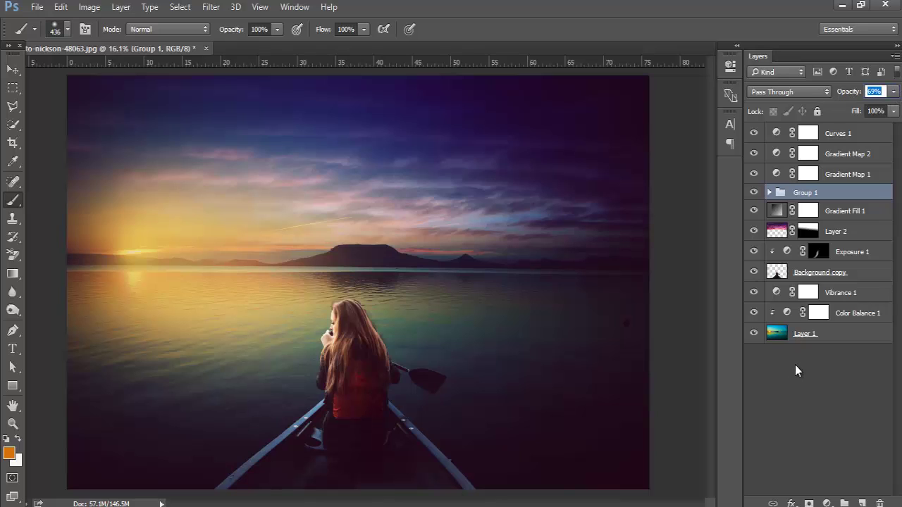